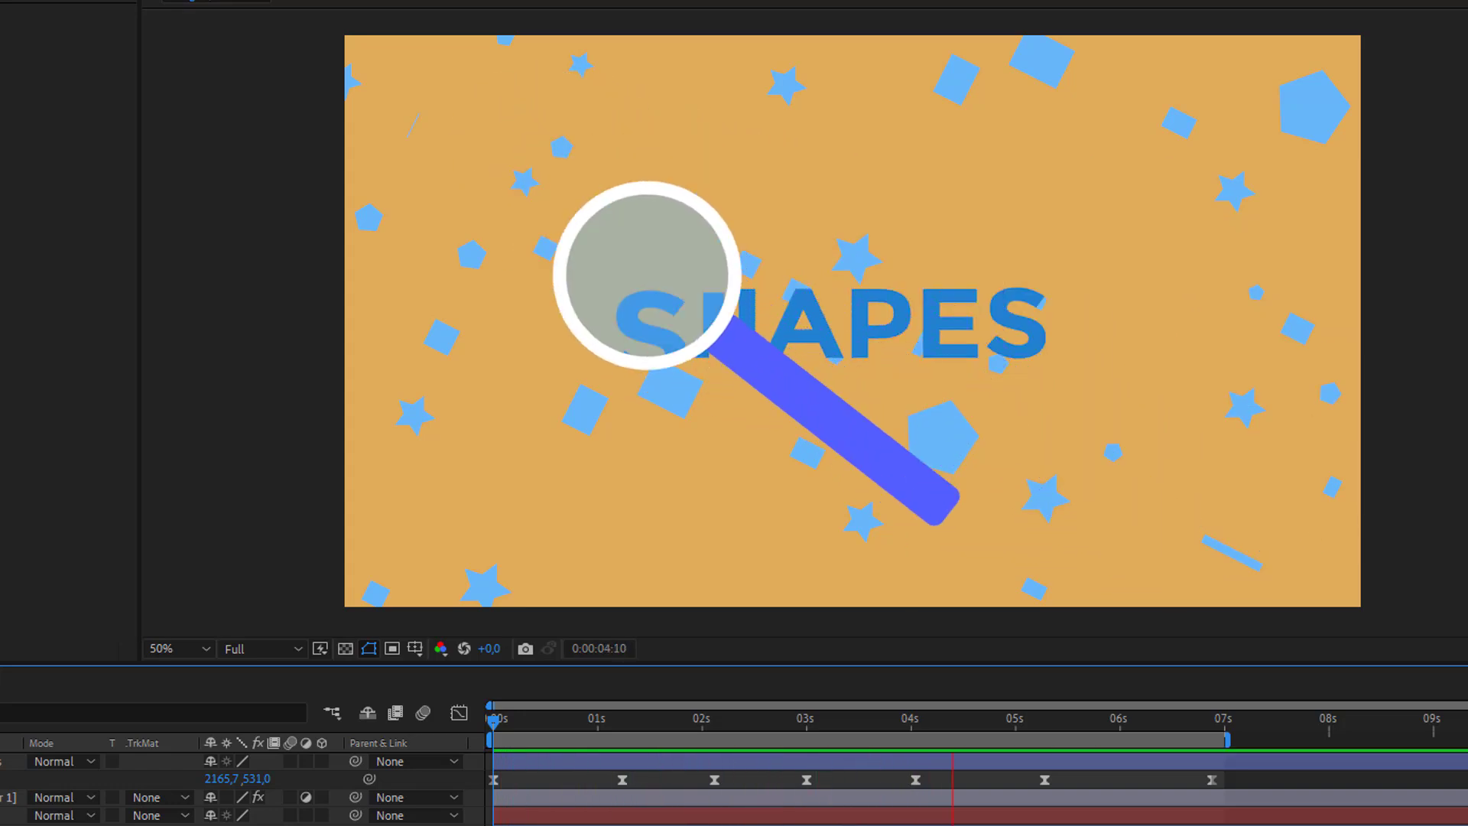
- Stop the preview of the finished magnifier animation over the SHAPES text
{"action": "key", "text": "space"}
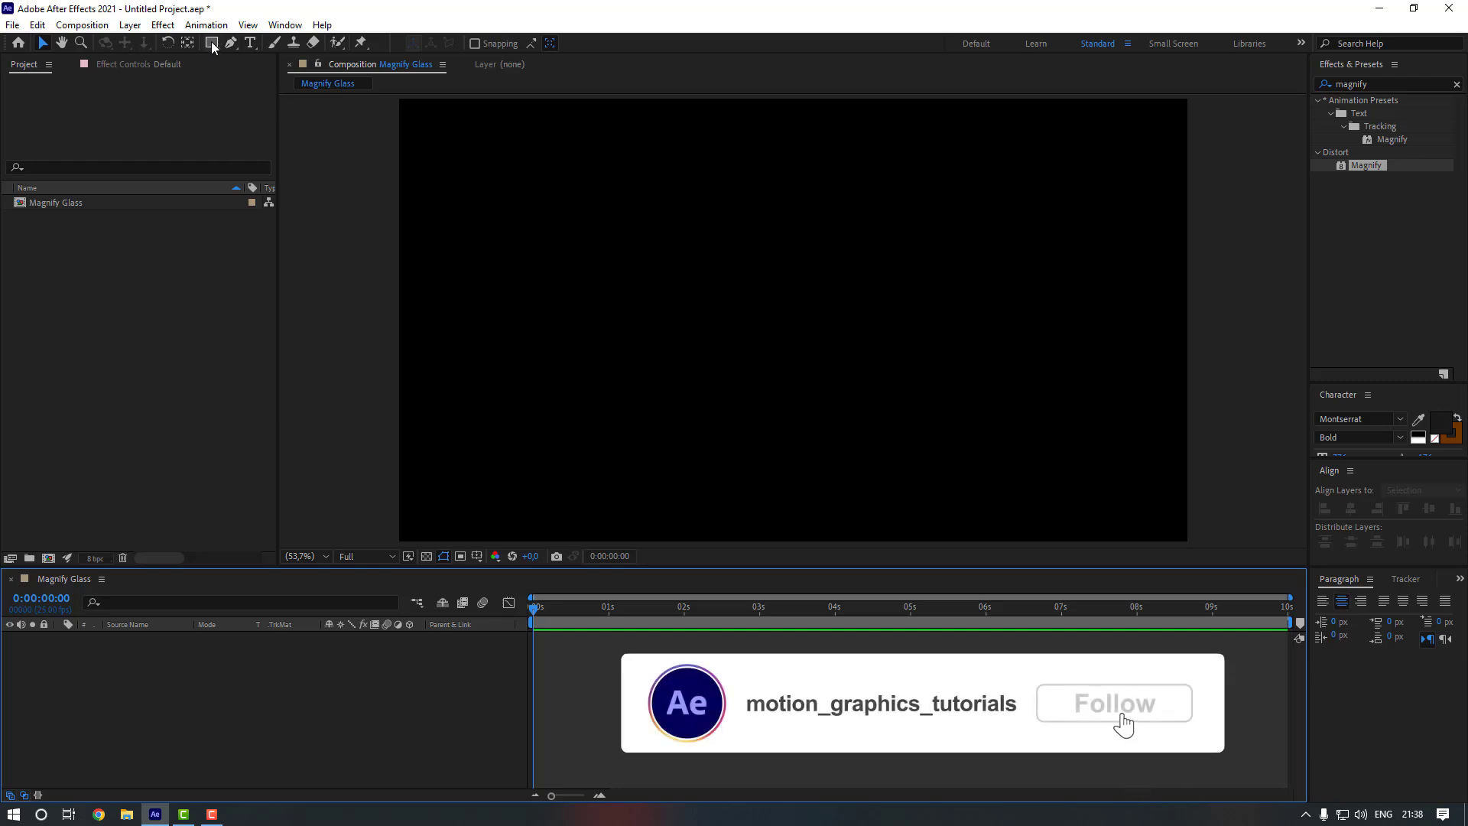
- Draw a white circle lens, then a rounded rectangle handle extending from its right edge
{"action": "left_click_drag", "start_coordinate": [211, 42], "coordinate": [279, 80]}
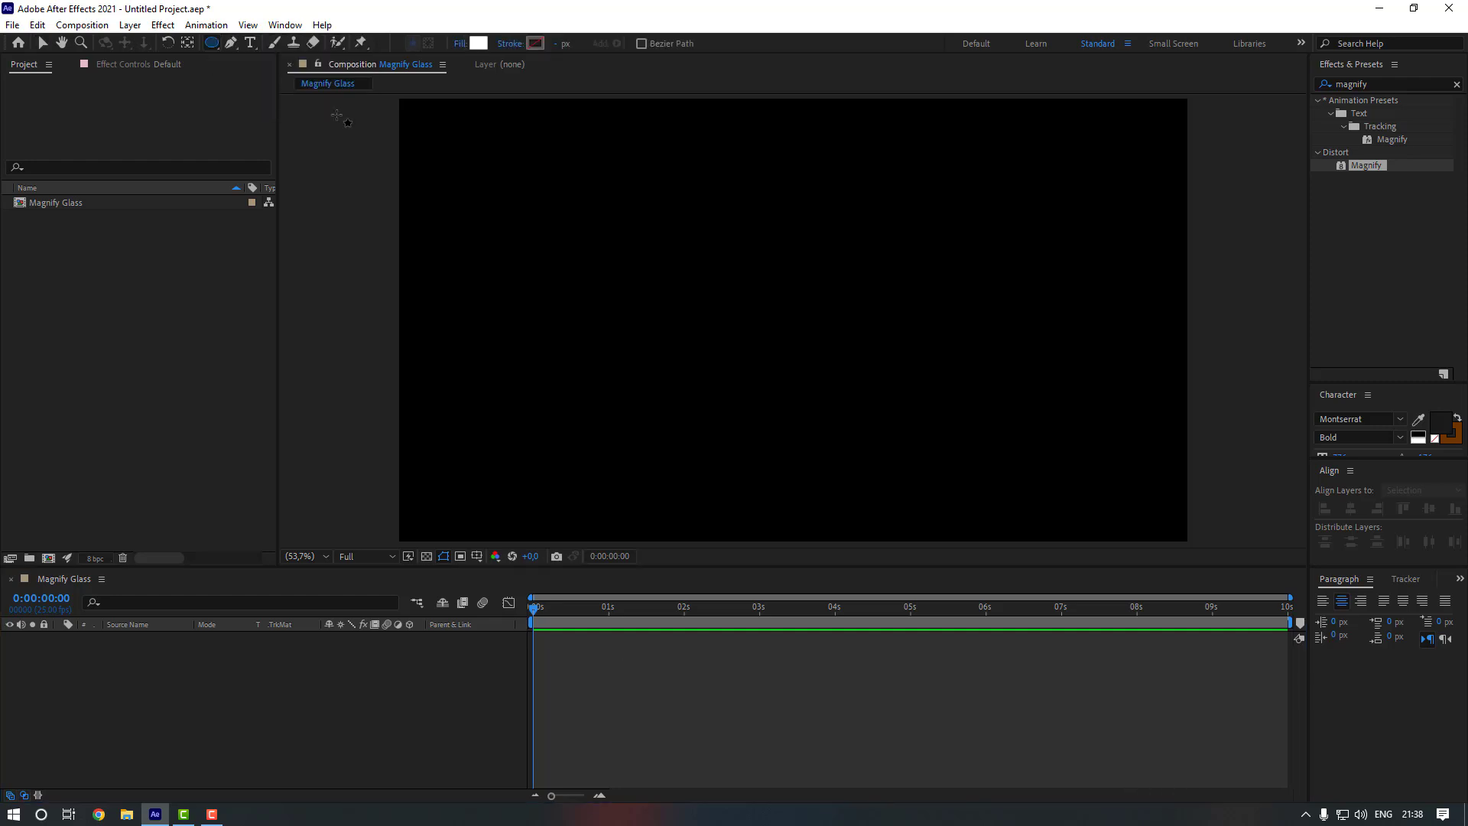
{"action": "left_click_drag", "start_coordinate": [615, 222], "coordinate": [752, 322]}
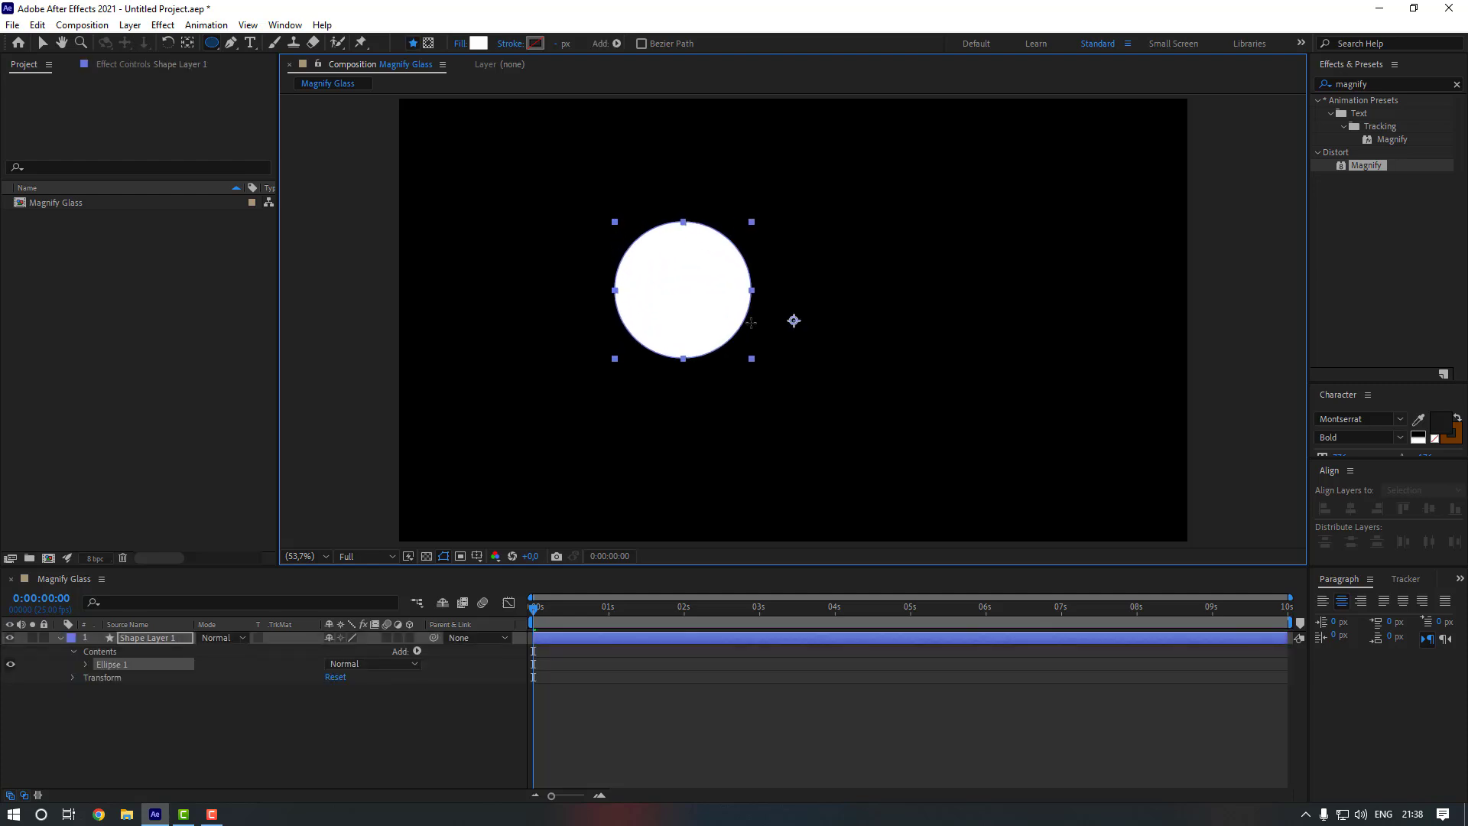
{"action": "left_click", "coordinate": [212, 42]}
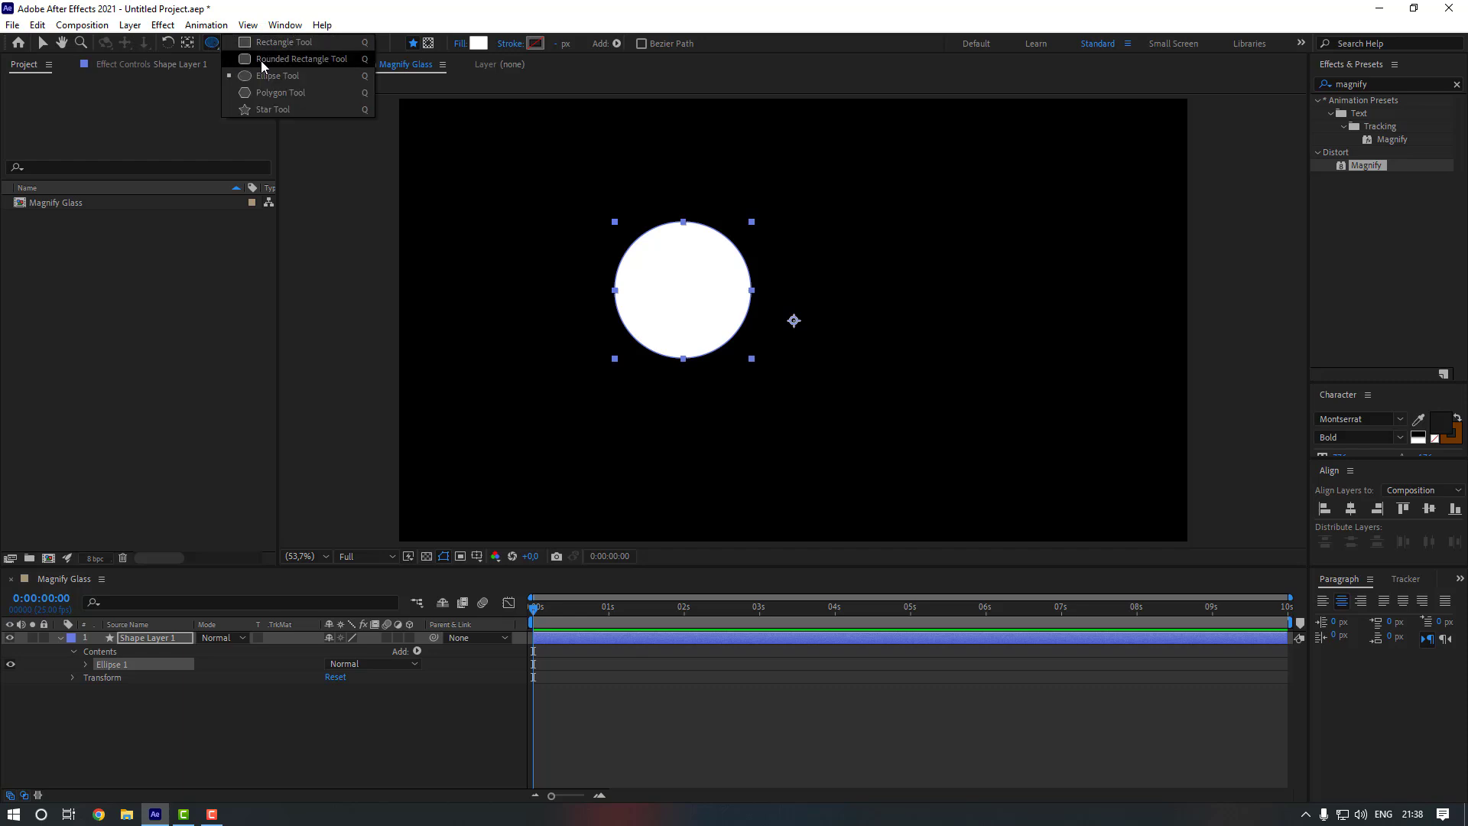
{"action": "key", "text": "q"}
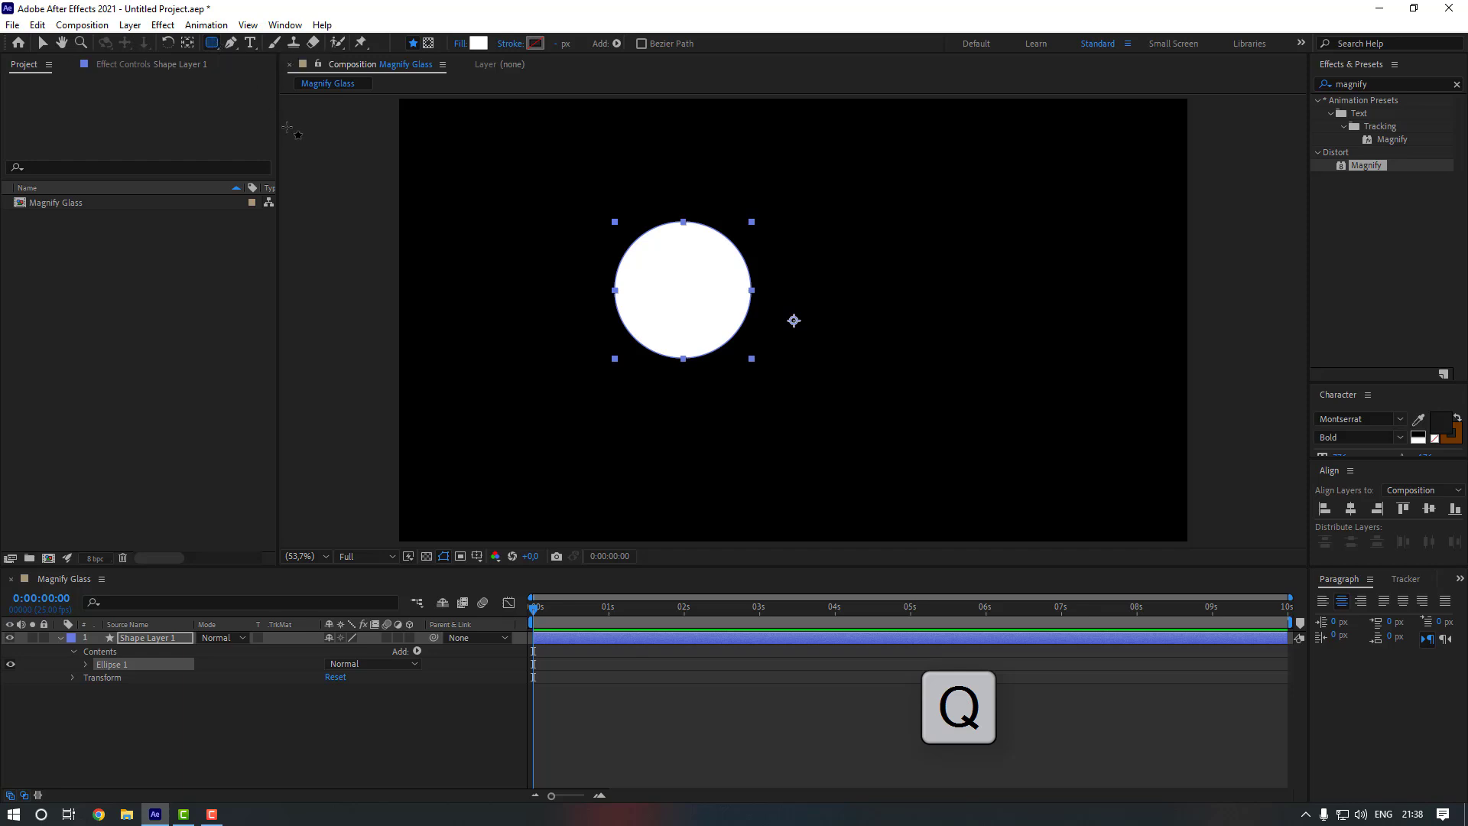
{"action": "key", "text": "q"}
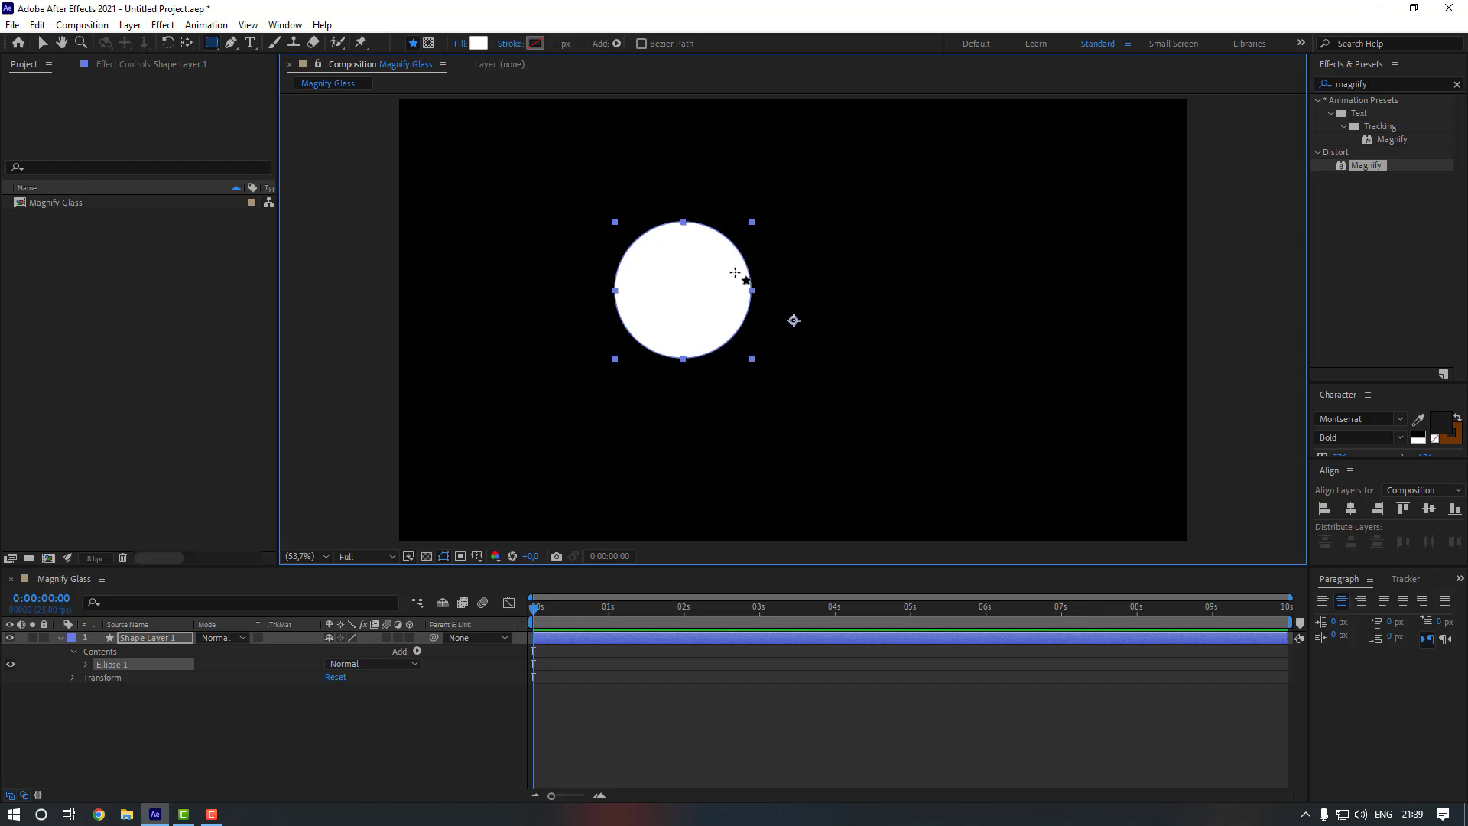
{"action": "left_click_drag", "start_coordinate": [735, 272], "coordinate": [971, 308]}
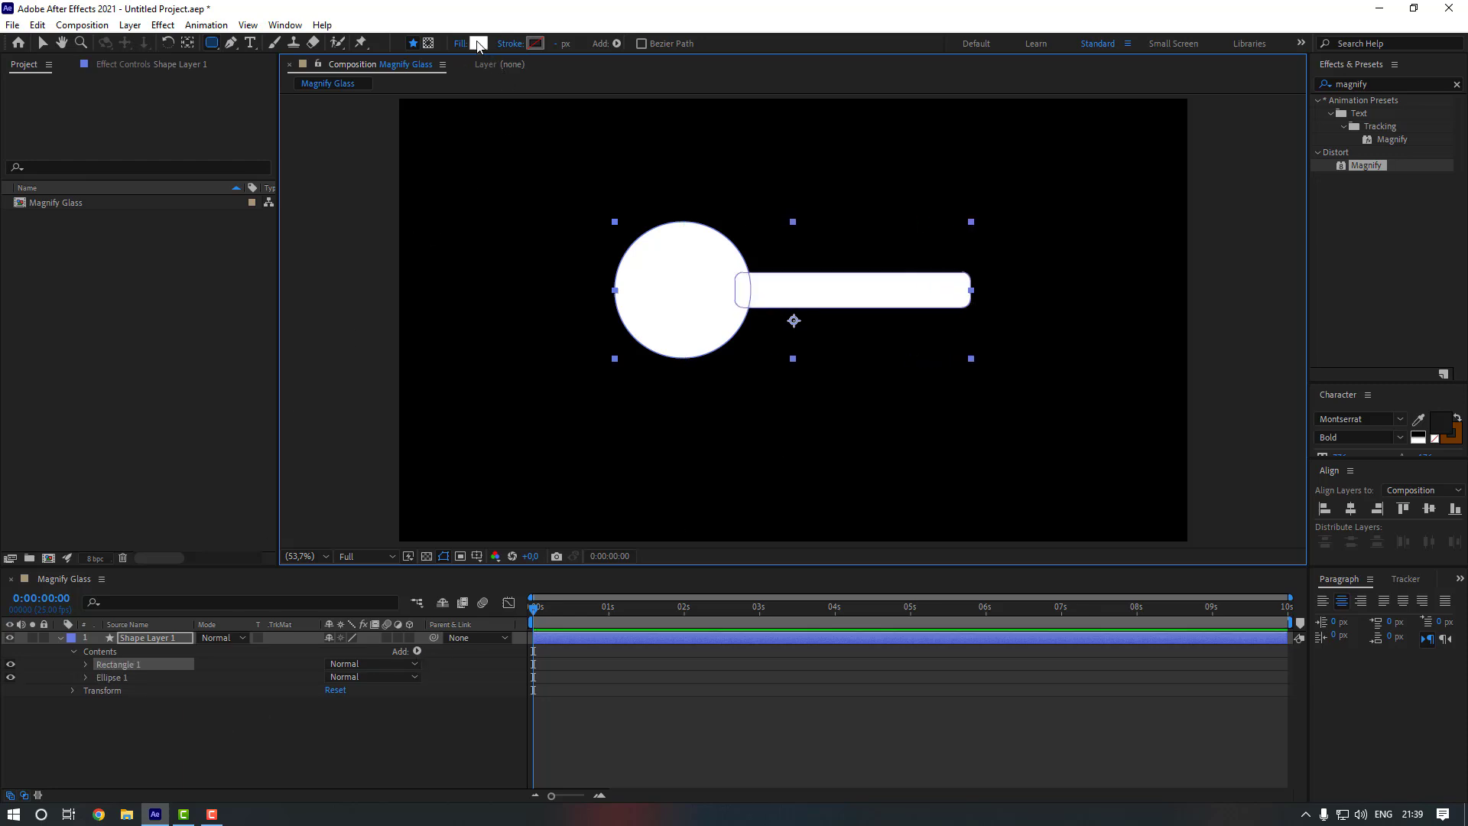
- Fill the Rectangle 1 handle with purple-blue (5460FF)
{"action": "left_click", "coordinate": [478, 44]}
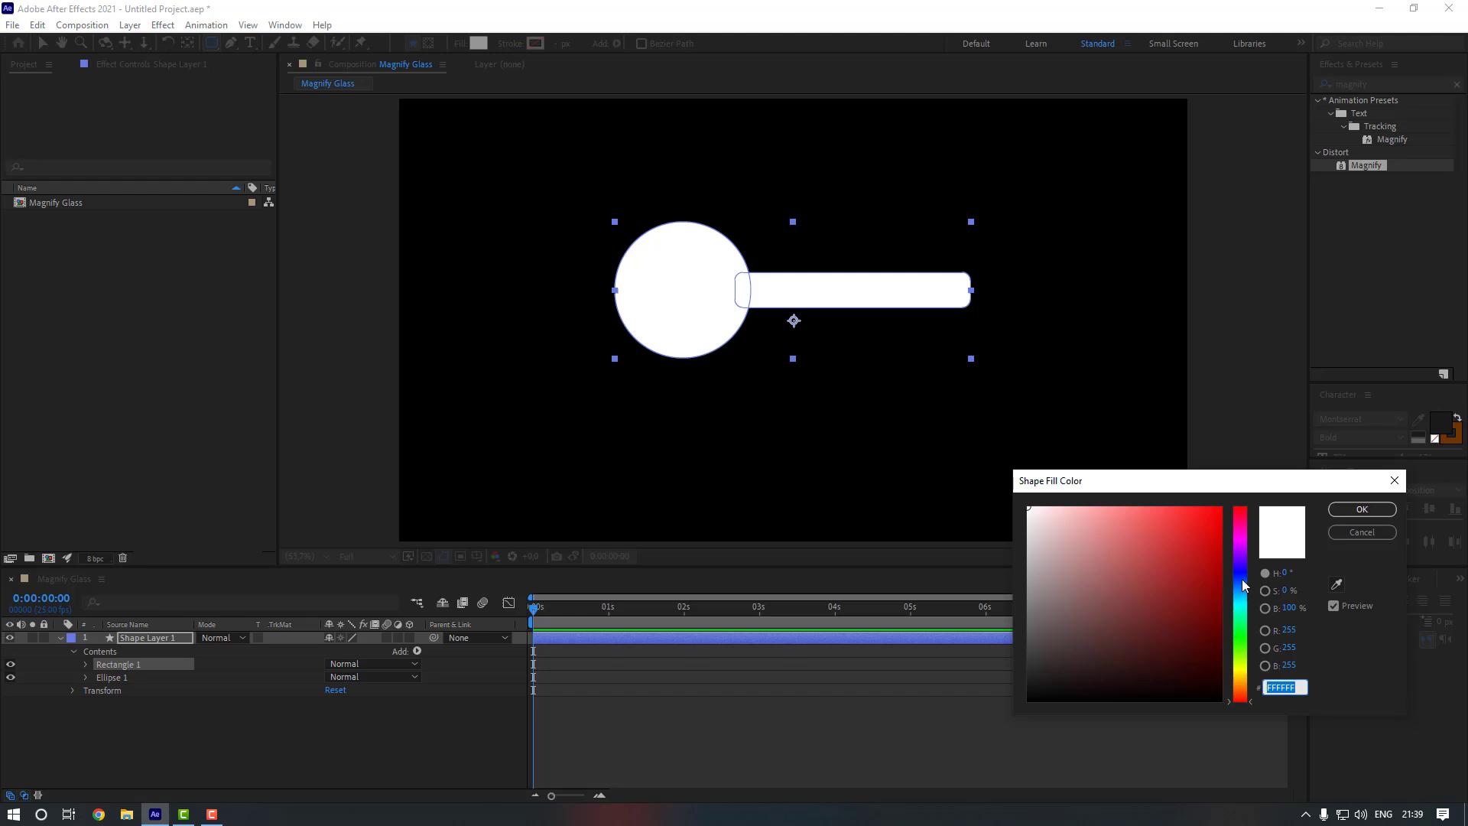
{"action": "left_click", "coordinate": [1242, 575]}
{"action": "left_click_drag", "start_coordinate": [1212, 565], "coordinate": [1157, 503]}
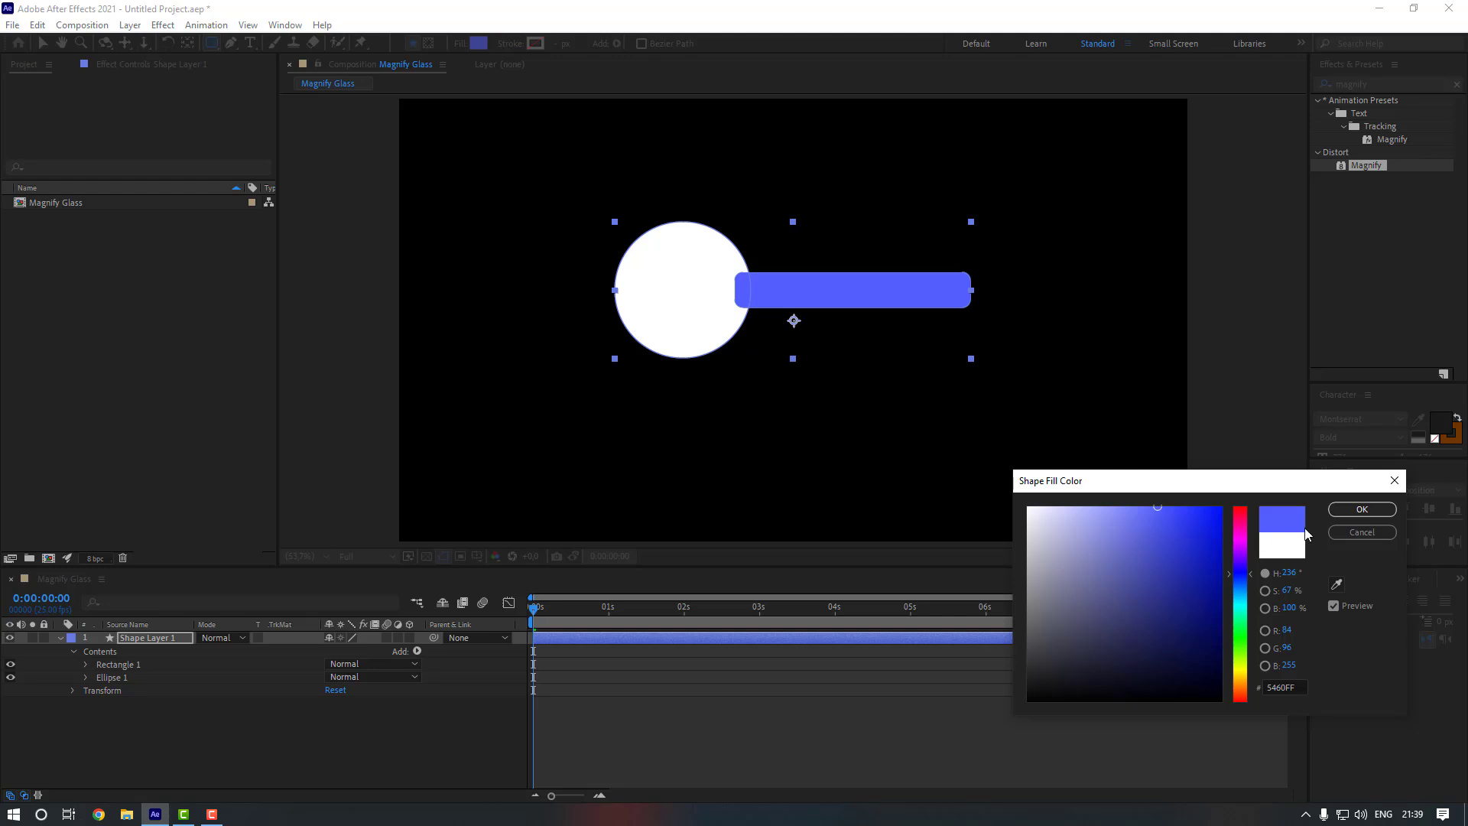
{"action": "left_click", "coordinate": [1362, 509]}
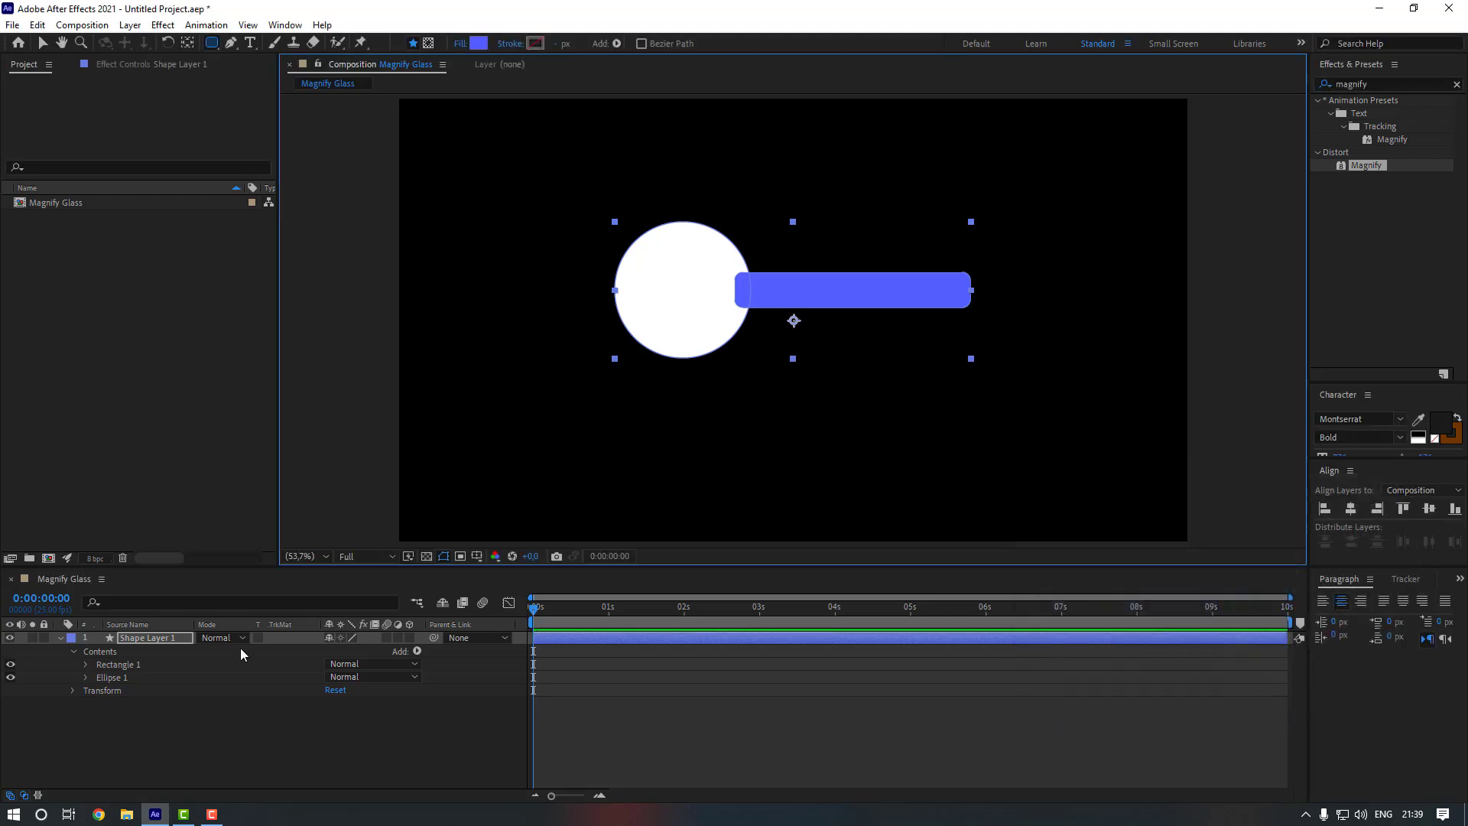
- Fill the Ellipse 1 lens with light blue (6AB8F9)
{"action": "left_click", "coordinate": [113, 677]}
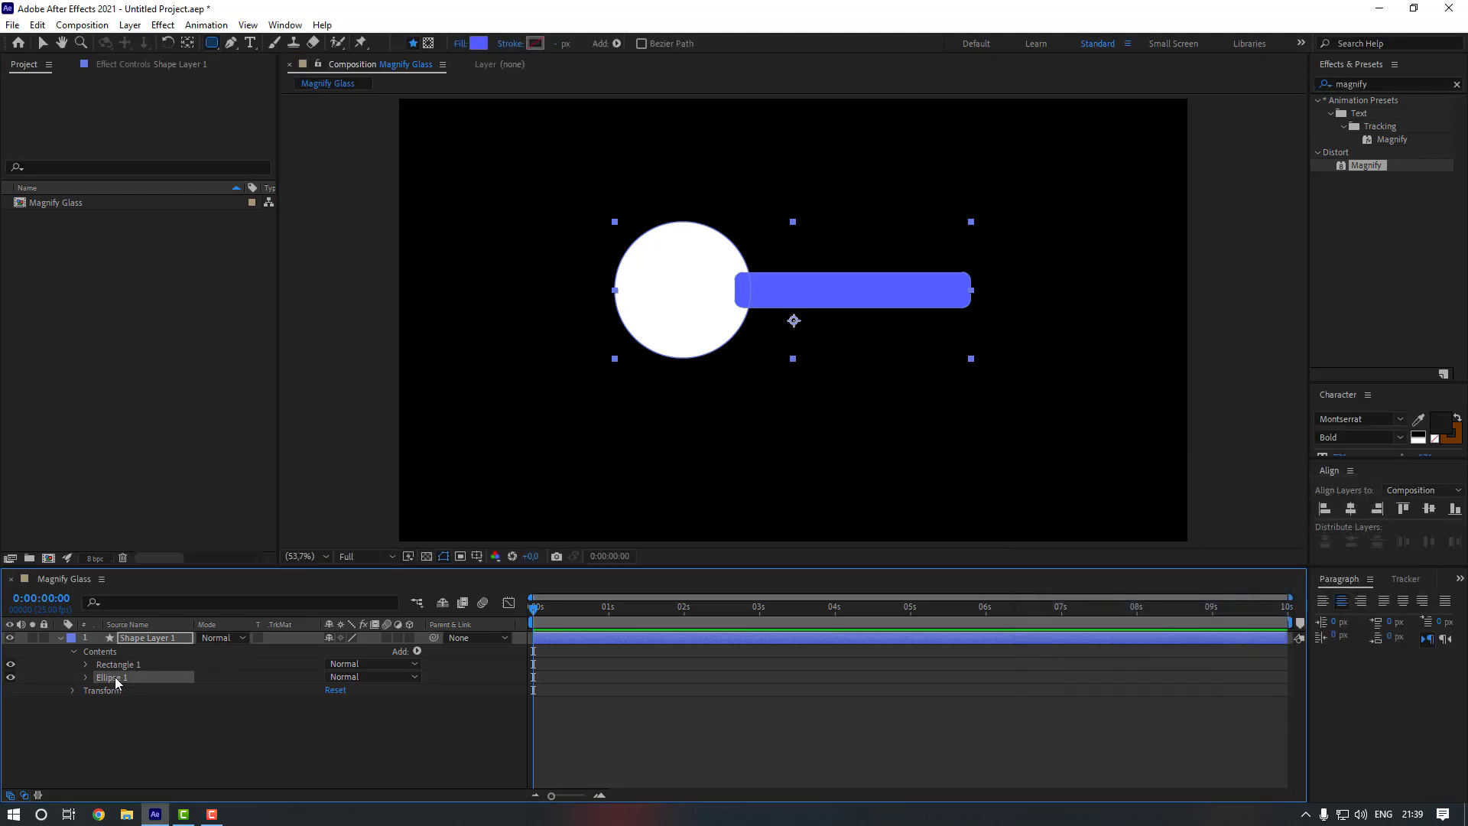
{"action": "left_click", "coordinate": [477, 44]}
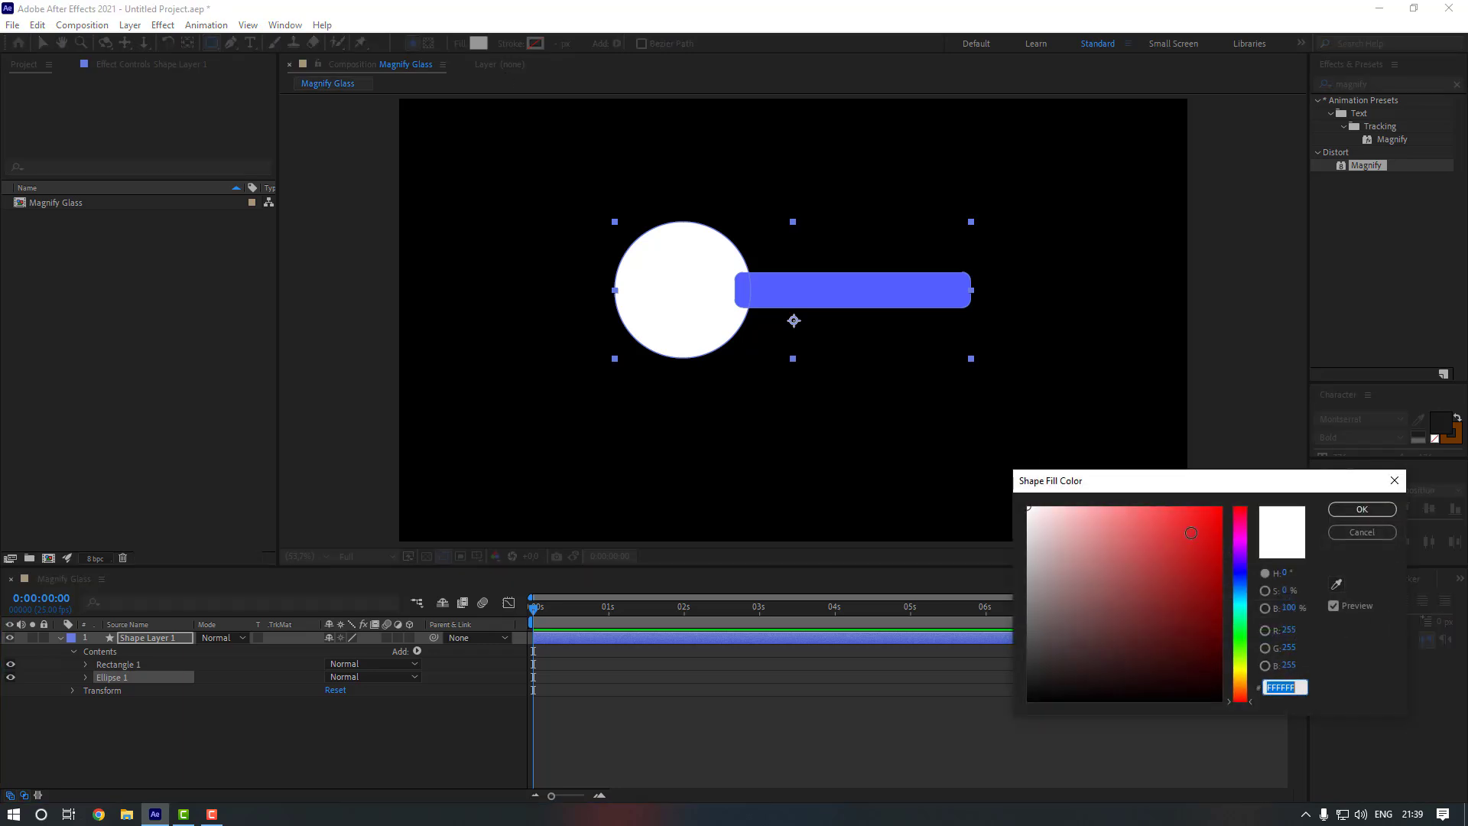
{"action": "left_click", "coordinate": [1240, 588]}
{"action": "left_click", "coordinate": [1139, 514]}
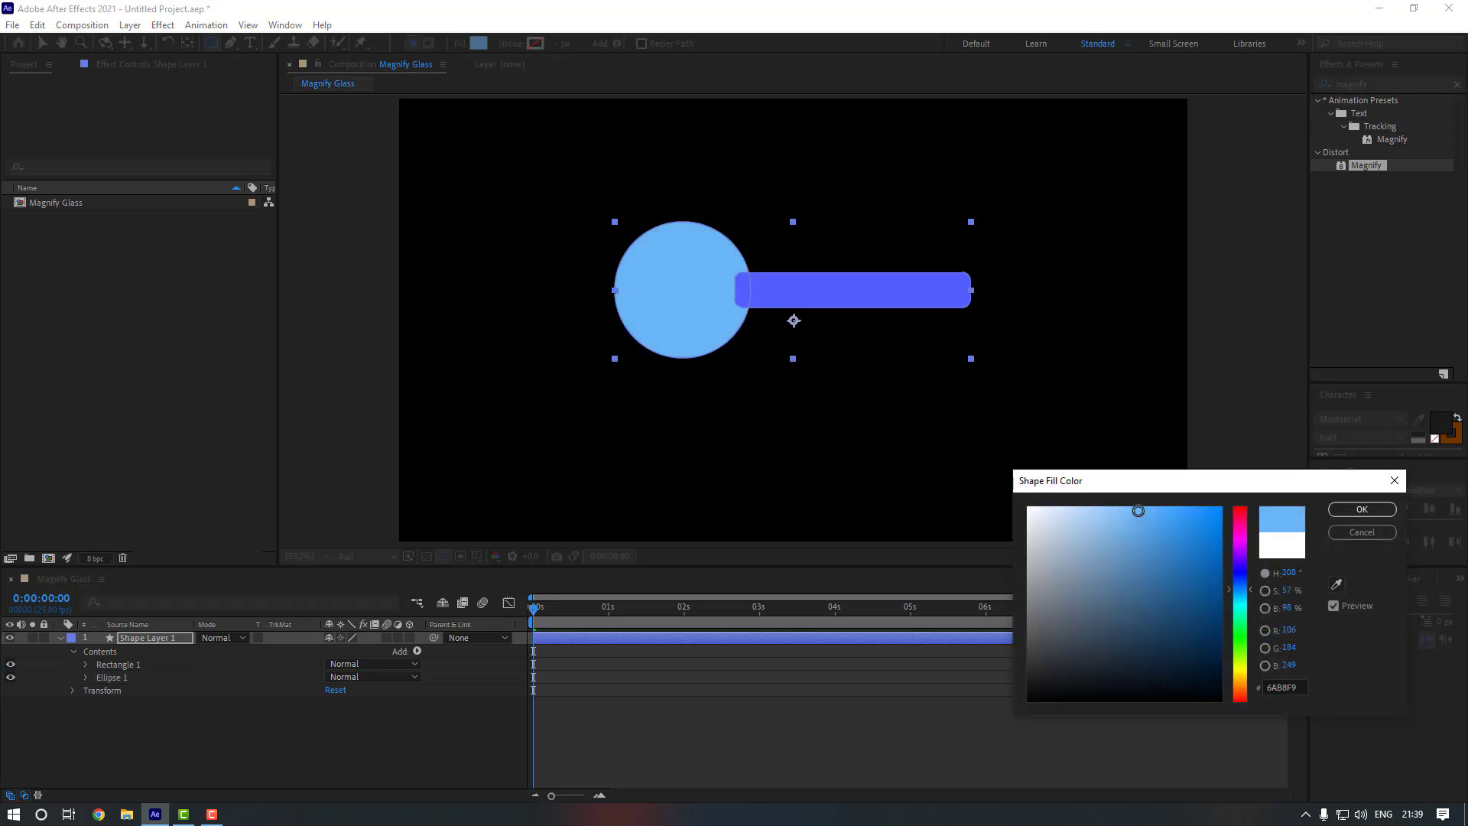
{"action": "left_click", "coordinate": [1362, 509]}
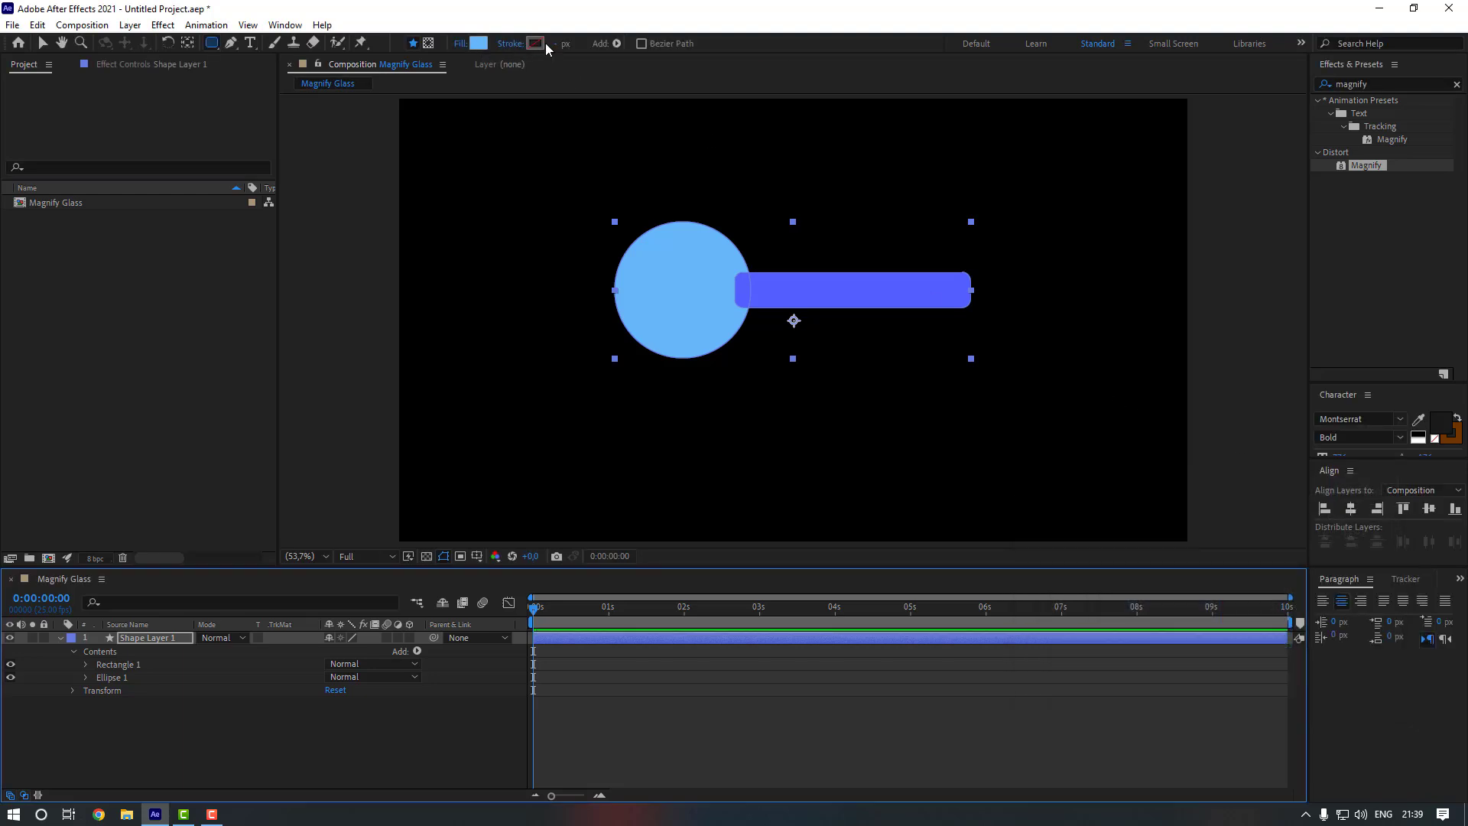
- Give the lens a white stroke with width 20, then select Ellipse 1
{"action": "left_click_drag", "start_coordinate": [555, 47], "coordinate": [560, 53]}
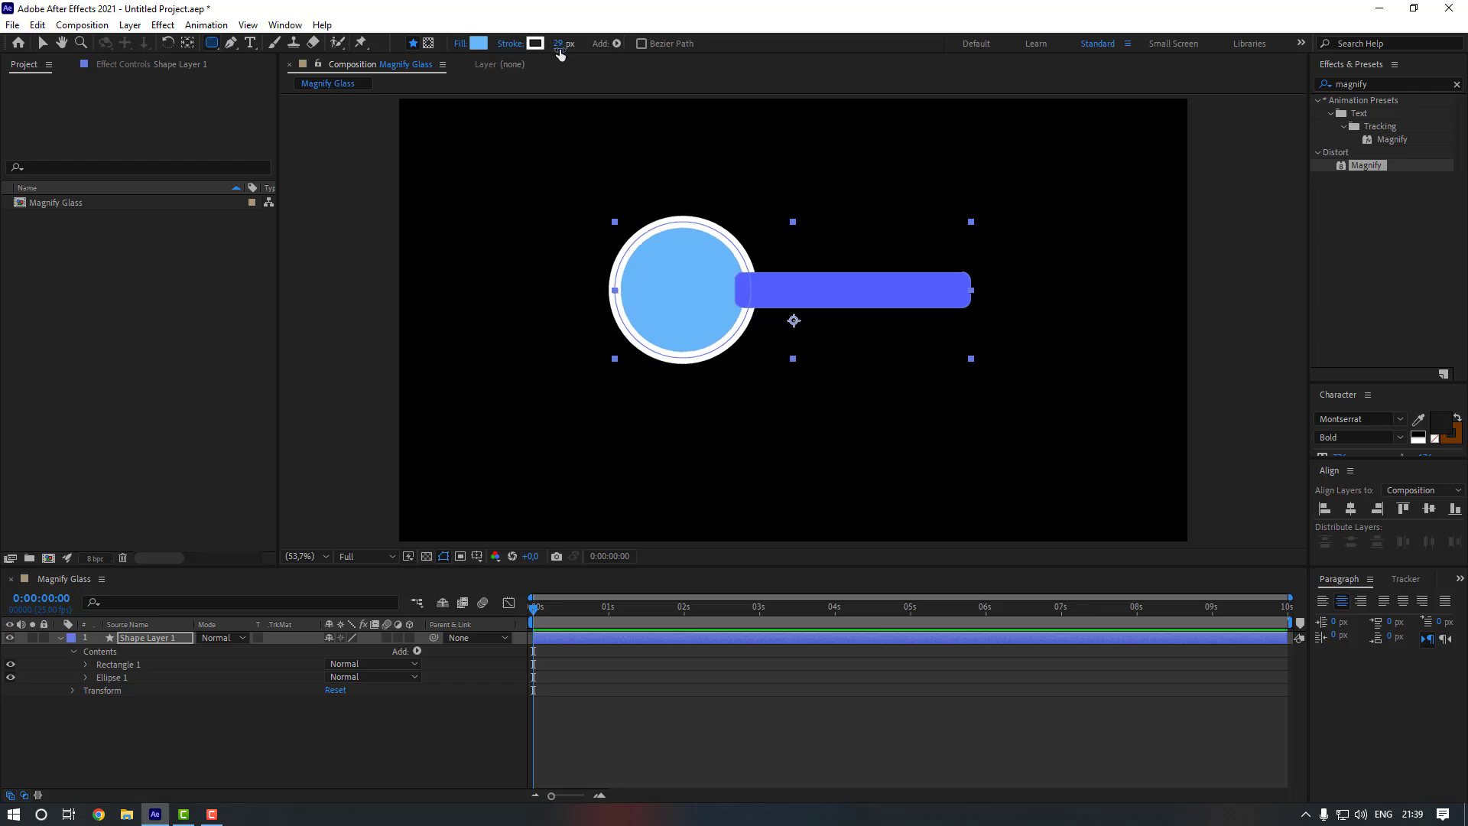
{"action": "left_click", "coordinate": [559, 44]}
{"action": "type", "text": "20"}
{"action": "key", "text": "Return"}
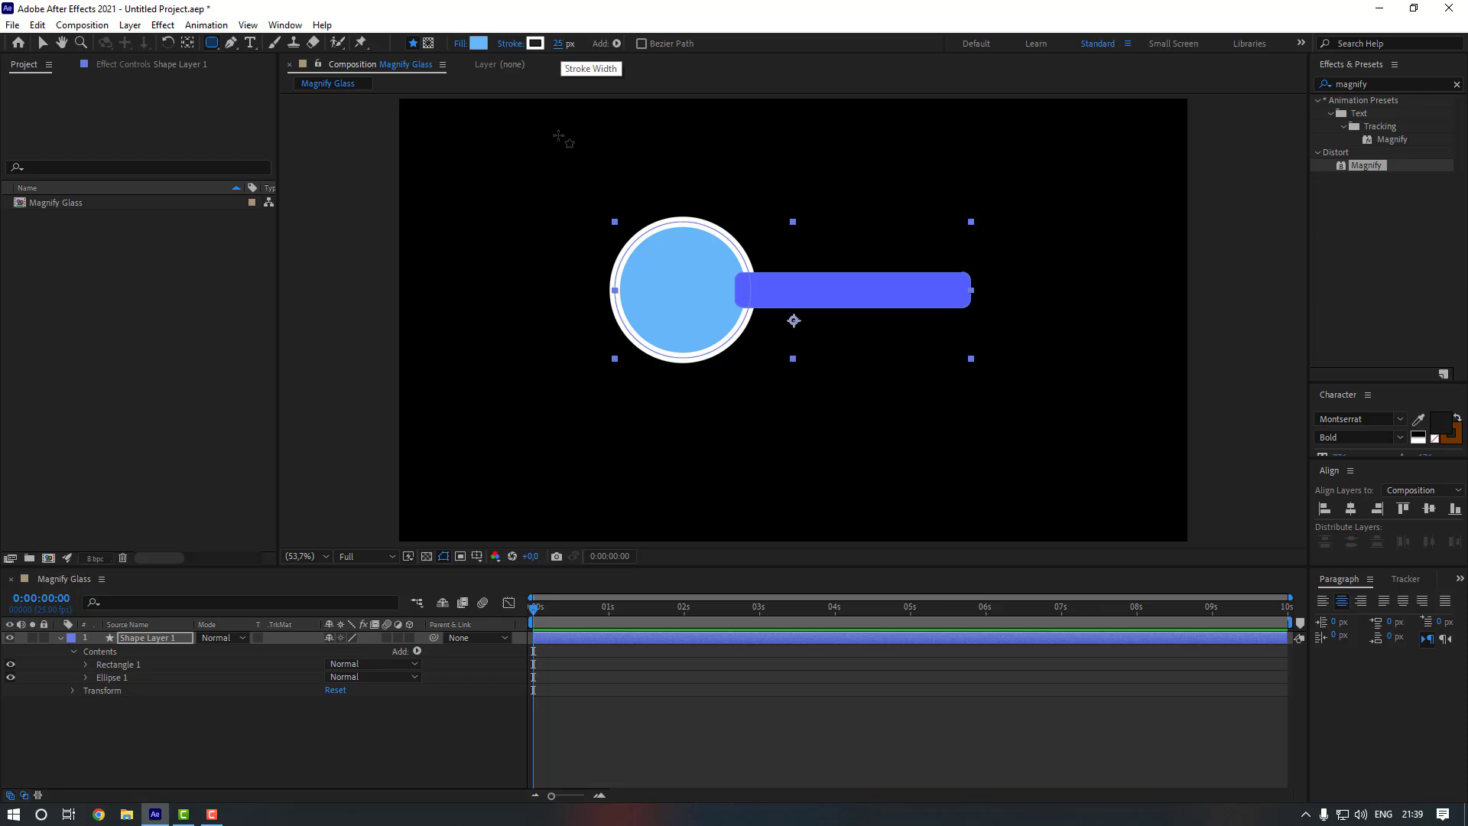
{"action": "left_click", "coordinate": [113, 678]}
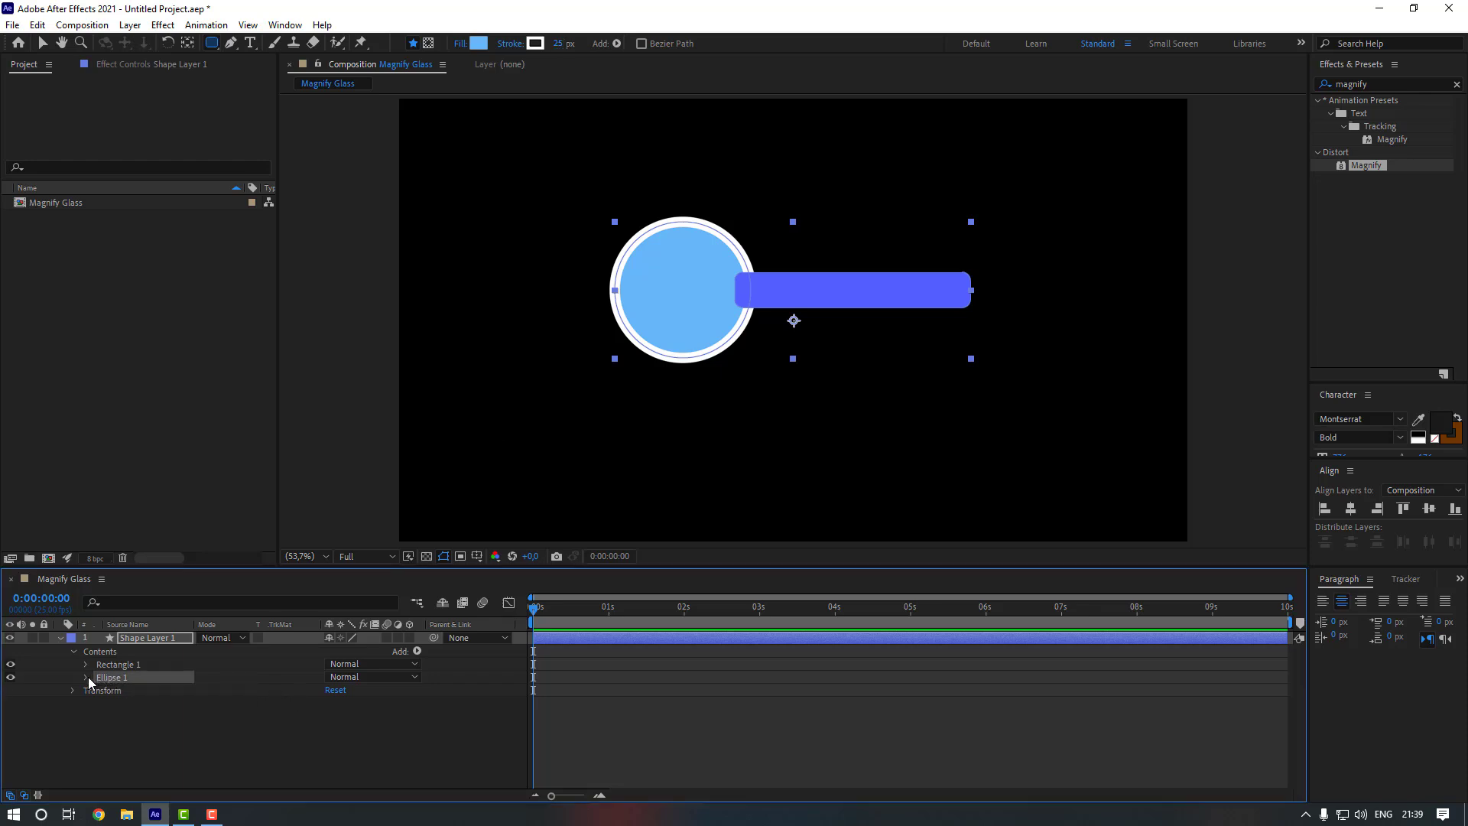
- Lower Ellipse 1's Fill 1 opacity to about 46%, then collapse the layer and deselect
{"action": "left_click", "coordinate": [86, 678]}
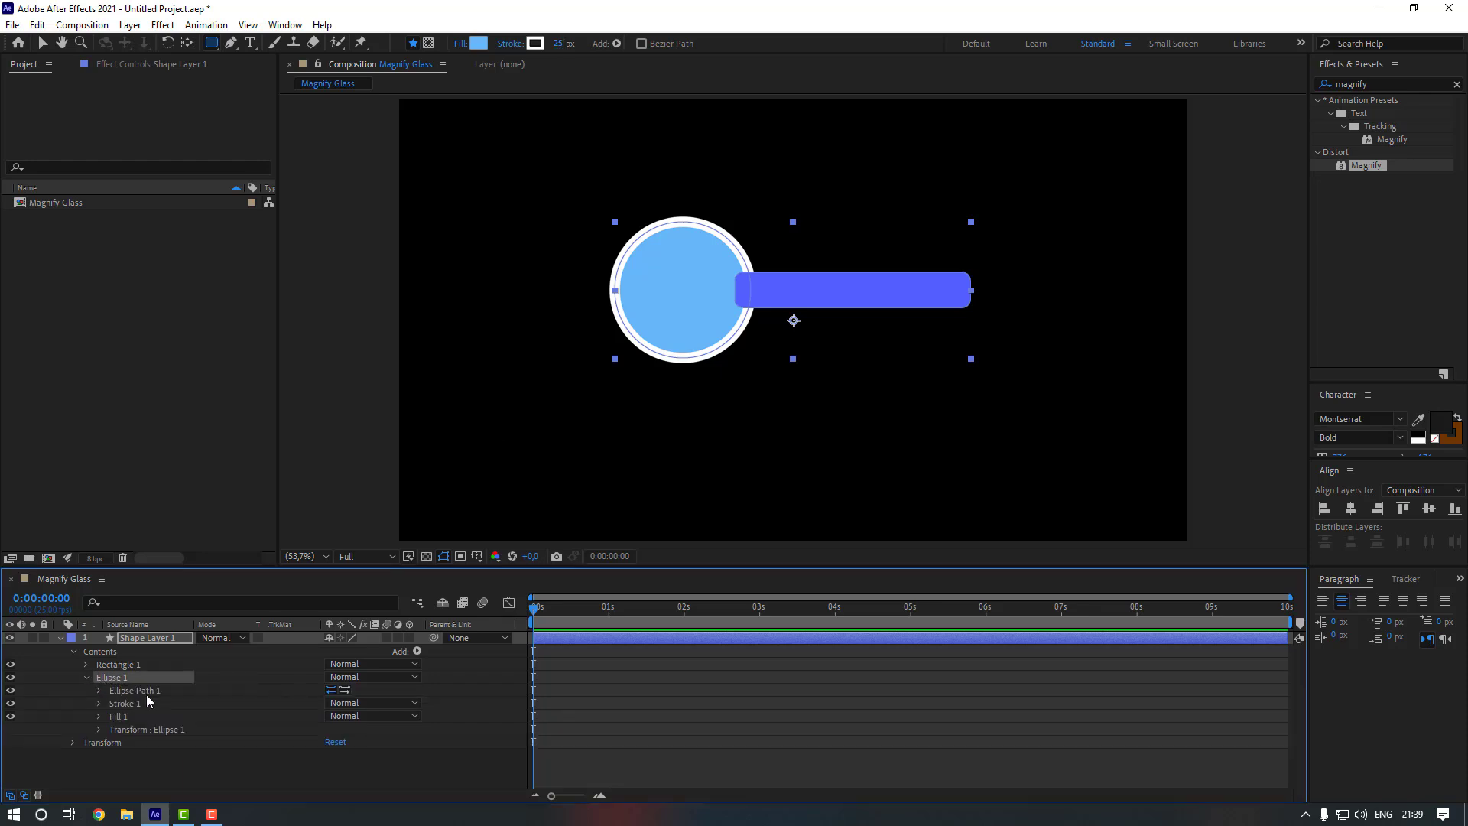
{"action": "left_click", "coordinate": [99, 717]}
{"action": "scroll", "coordinate": [164, 760], "scroll_direction": "down", "scroll_amount": 1}
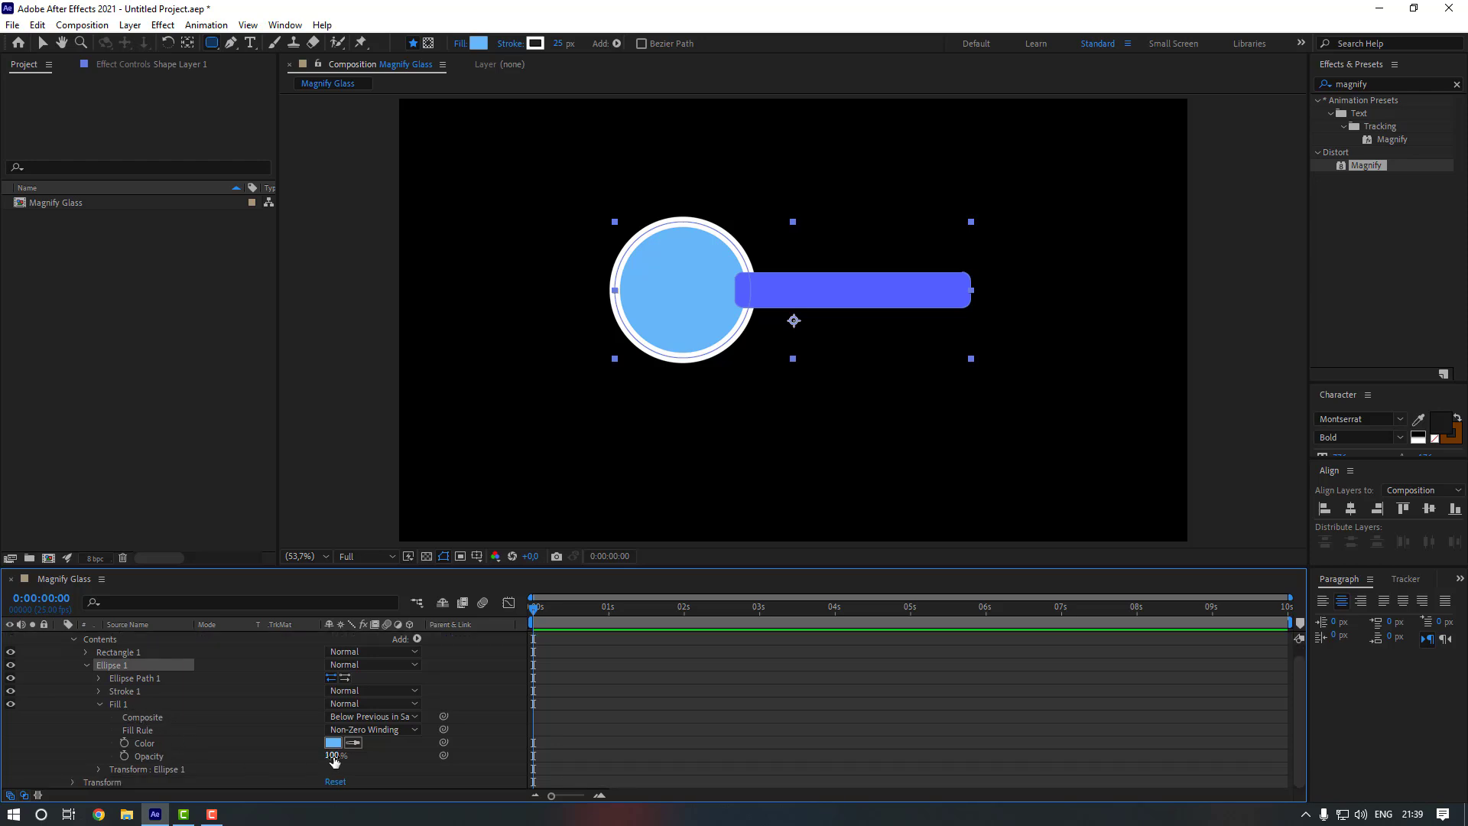
{"action": "left_click_drag", "start_coordinate": [331, 755], "coordinate": [297, 758]}
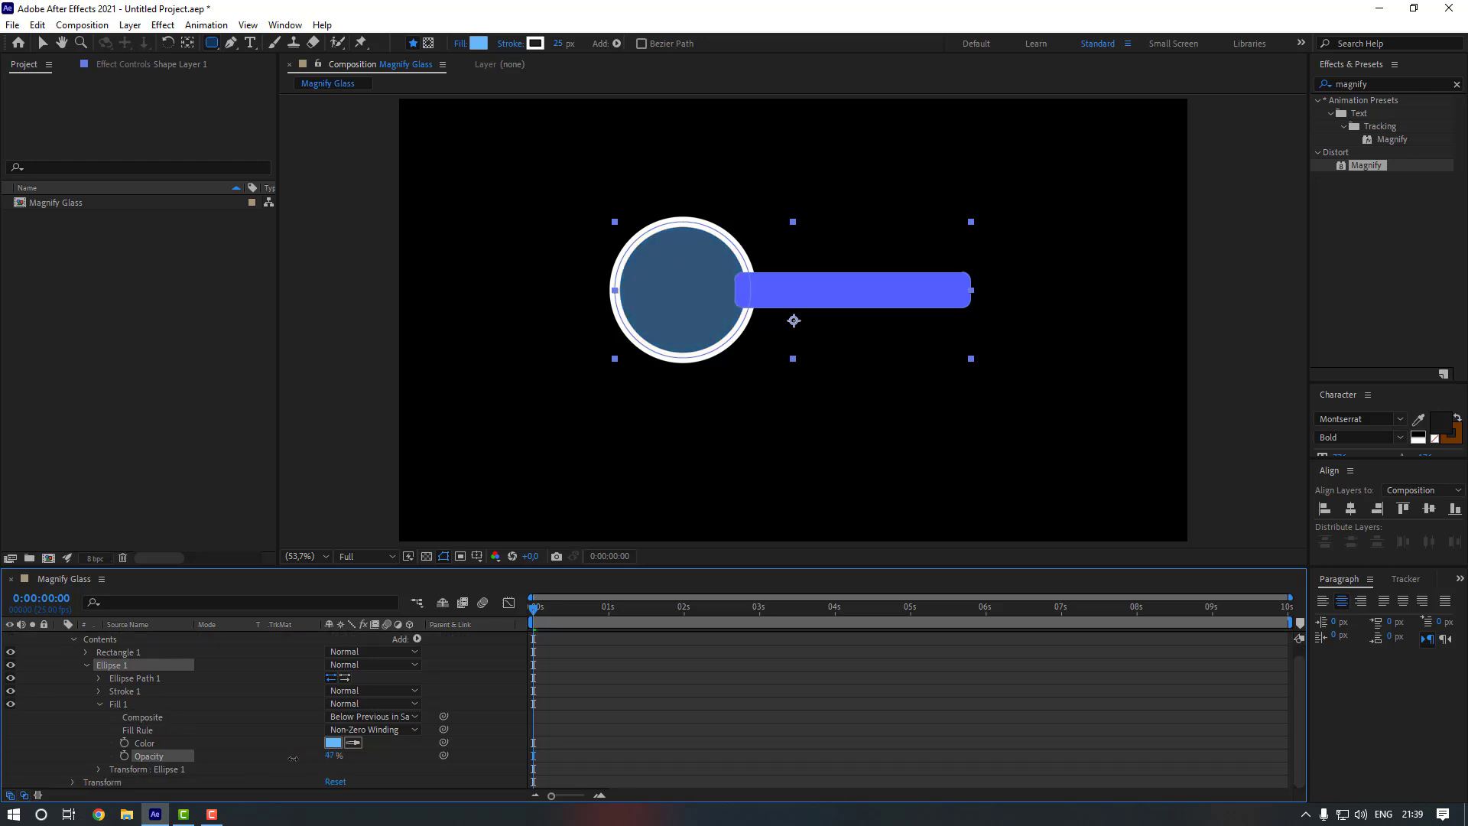
{"action": "scroll", "coordinate": [179, 688], "scroll_direction": "up", "scroll_amount": 1}
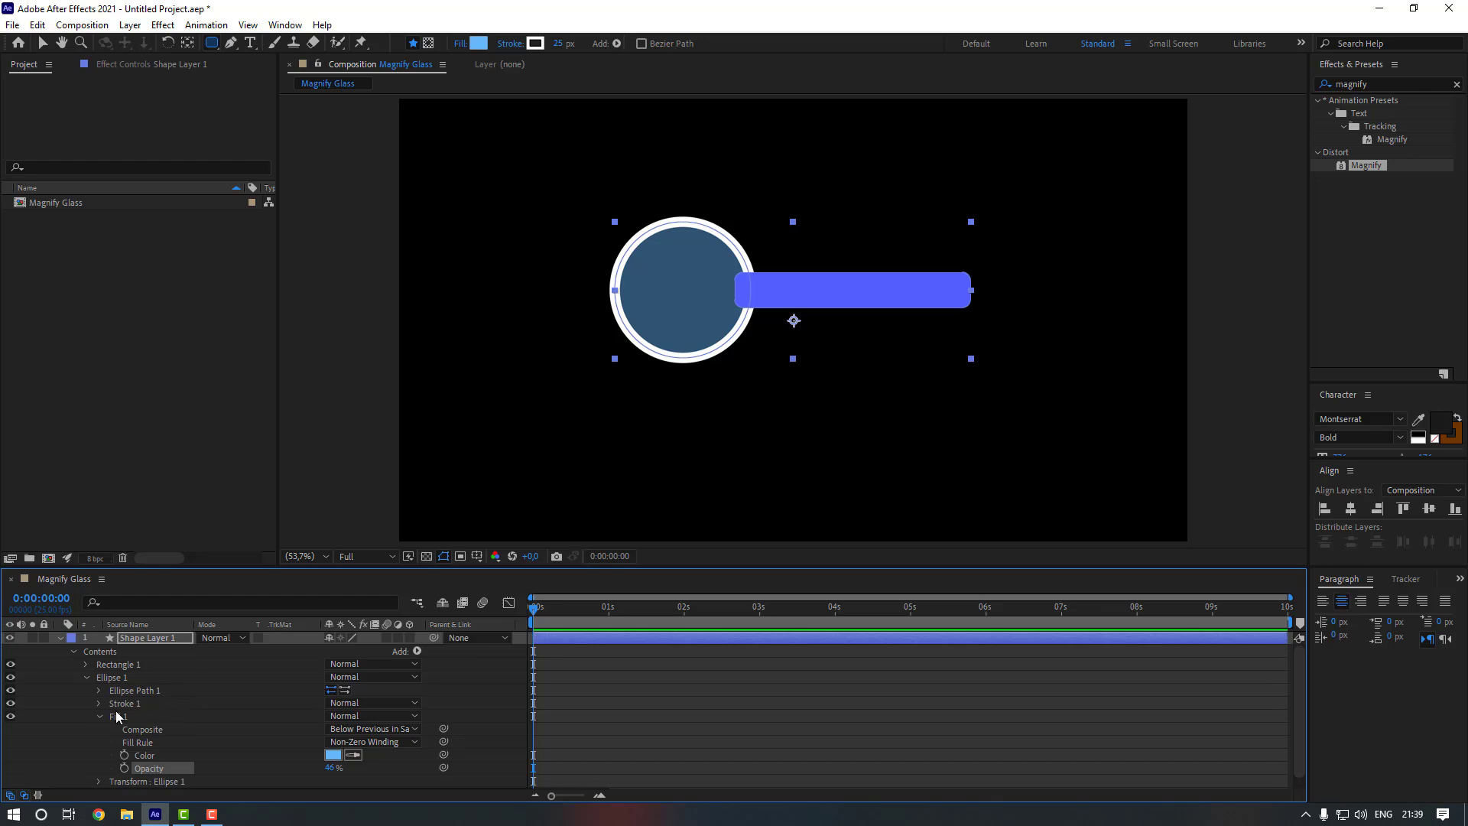
{"action": "left_click", "coordinate": [98, 718]}
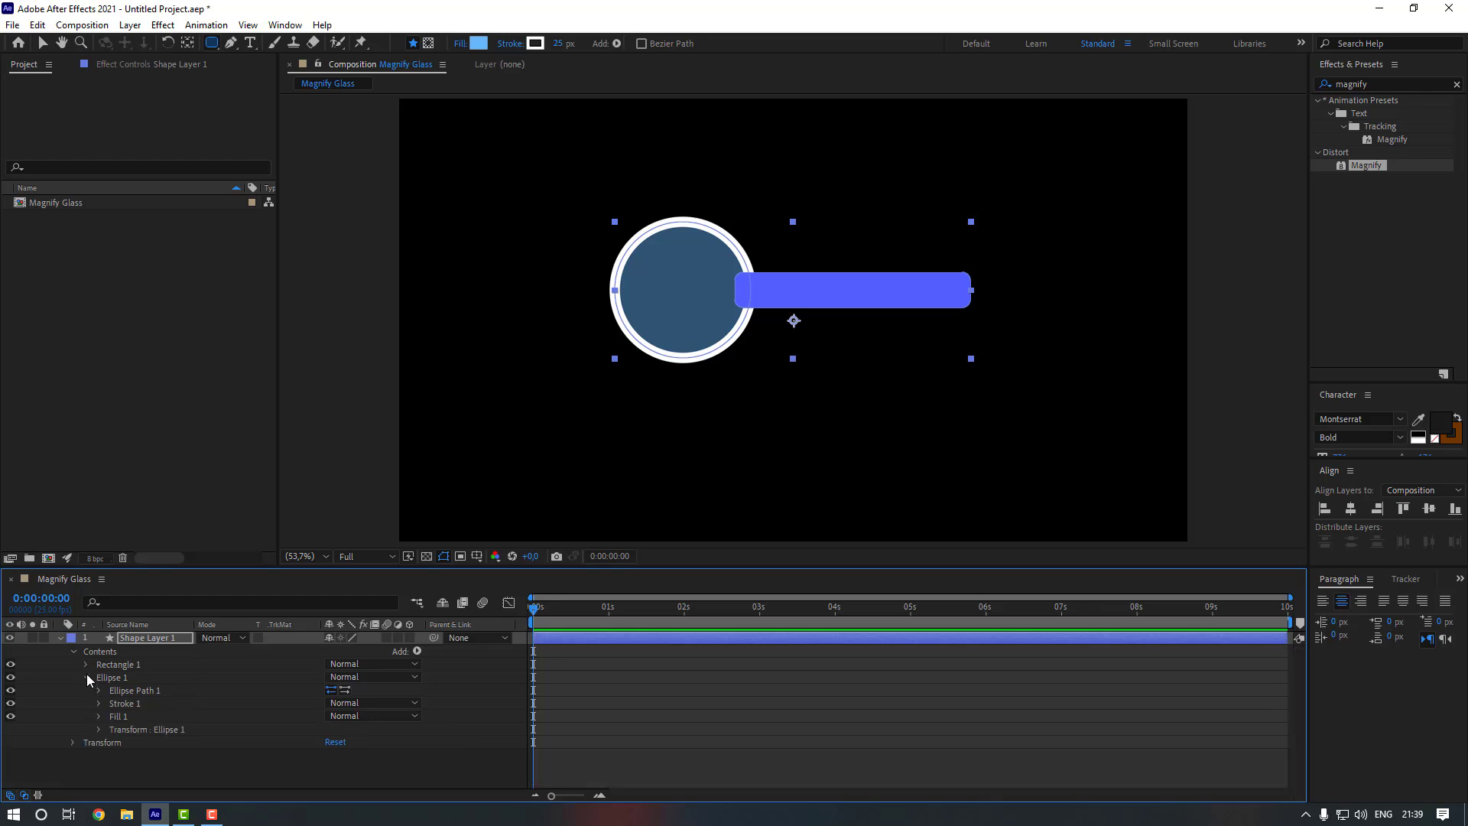
{"action": "left_click", "coordinate": [86, 677]}
{"action": "left_click", "coordinate": [61, 638]}
{"action": "left_click", "coordinate": [241, 699]}
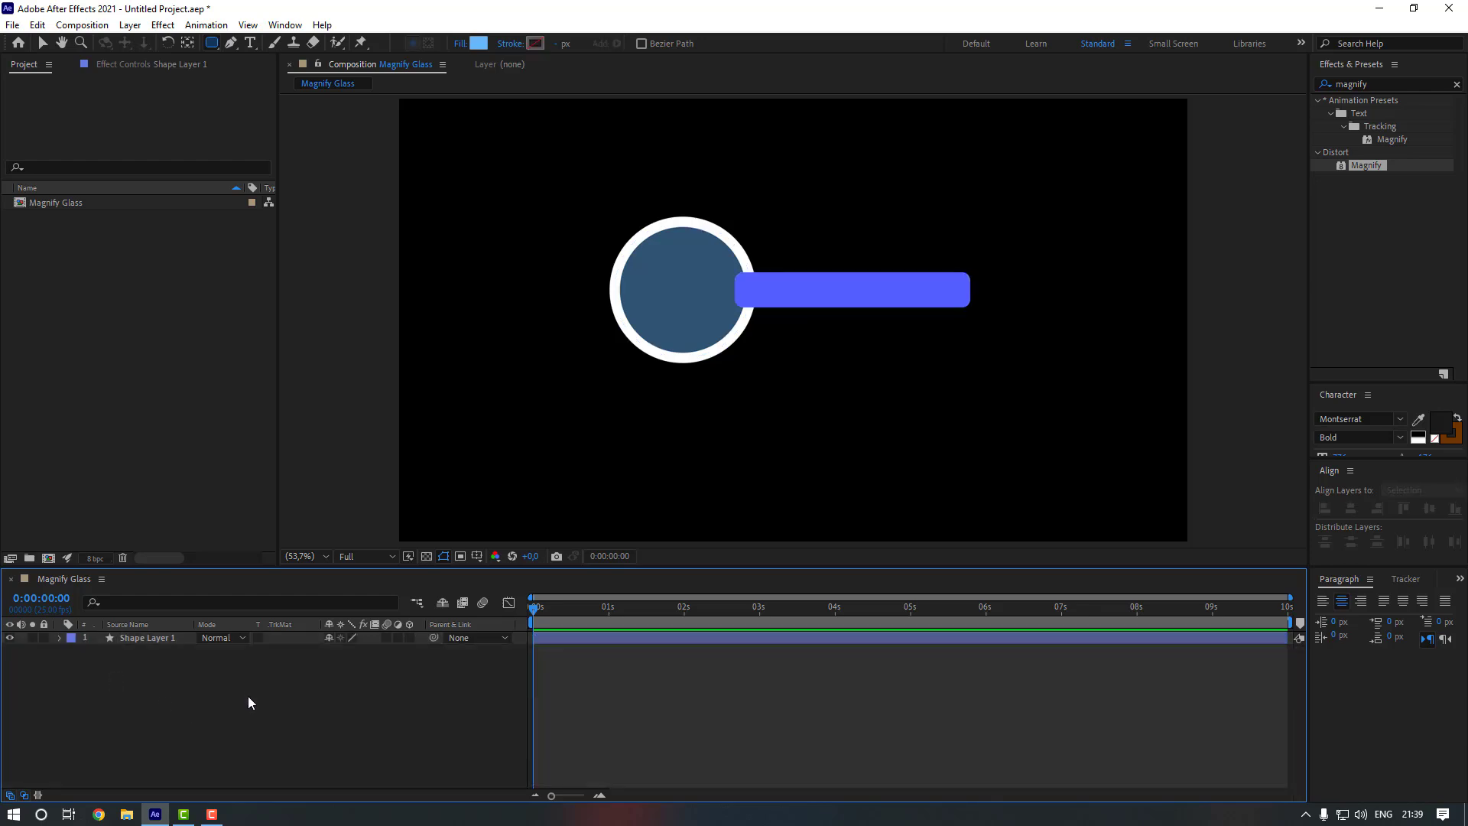
- Create a full-frame orange solid, colour E0AB59, named BG
{"action": "right_click", "coordinate": [213, 697]}
{"action": "mouse_move", "coordinate": [328, 534]}
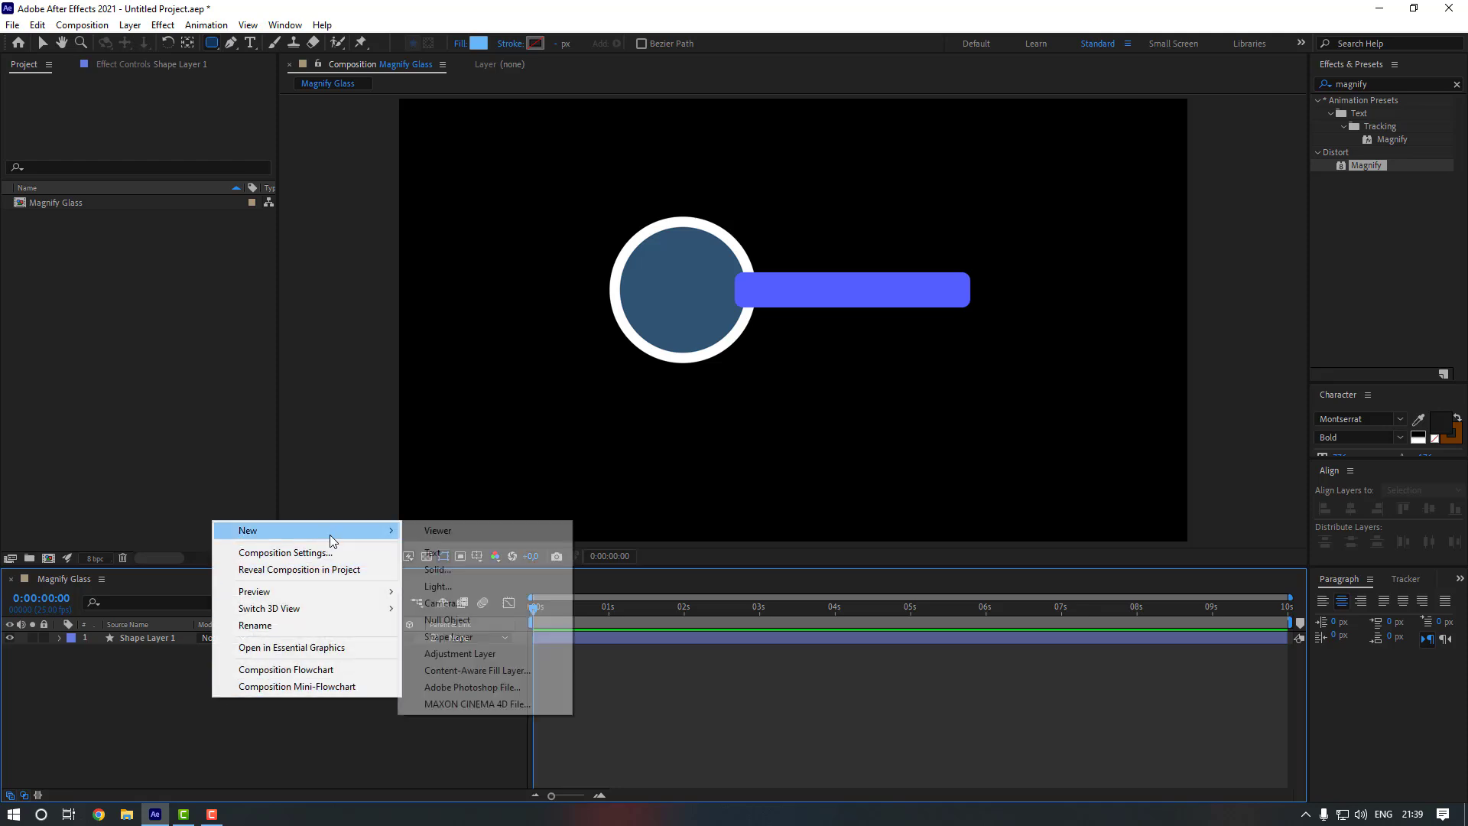
{"action": "left_click", "coordinate": [476, 566]}
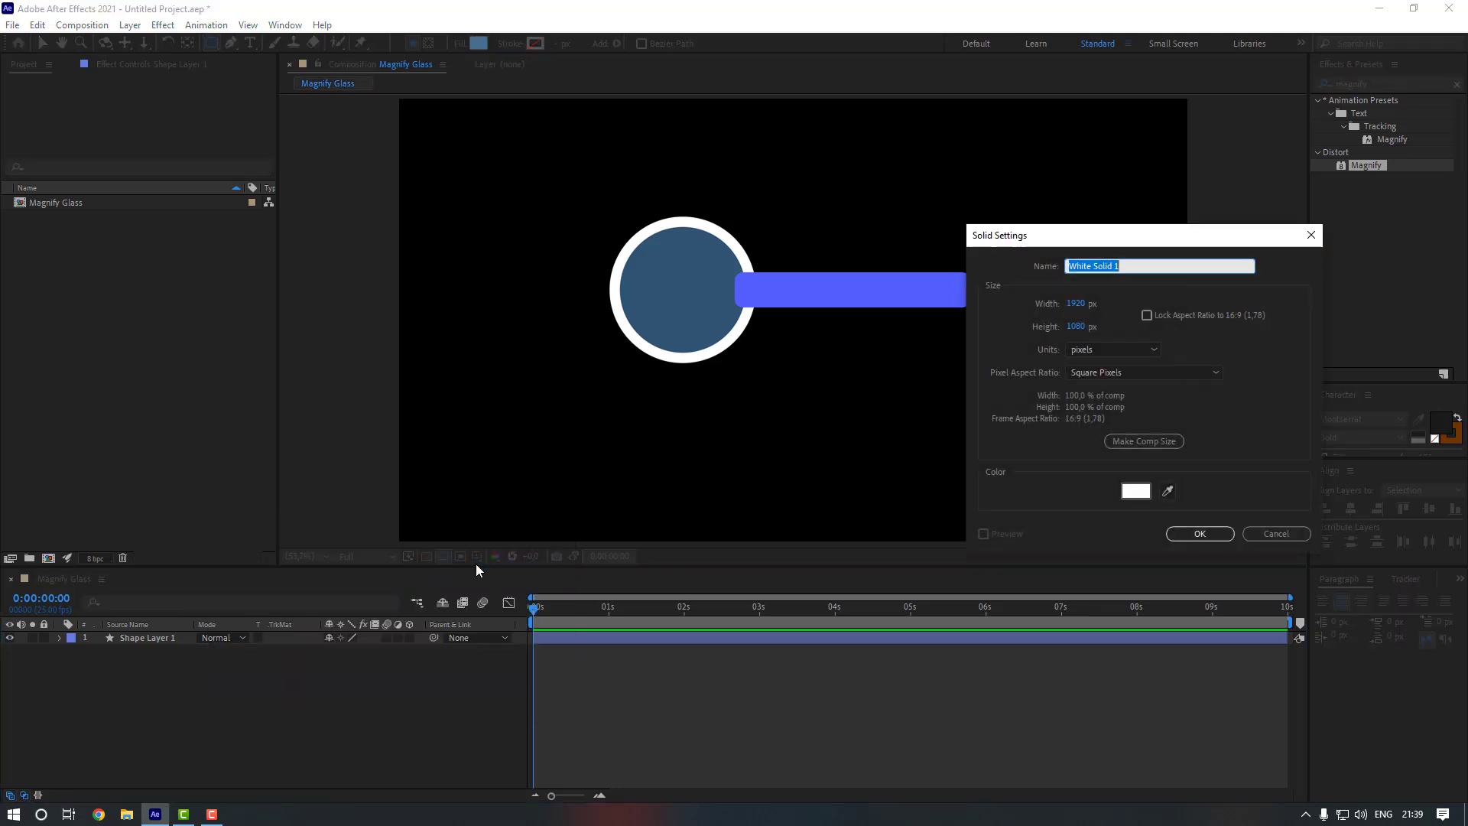
{"action": "left_click", "coordinate": [1136, 492]}
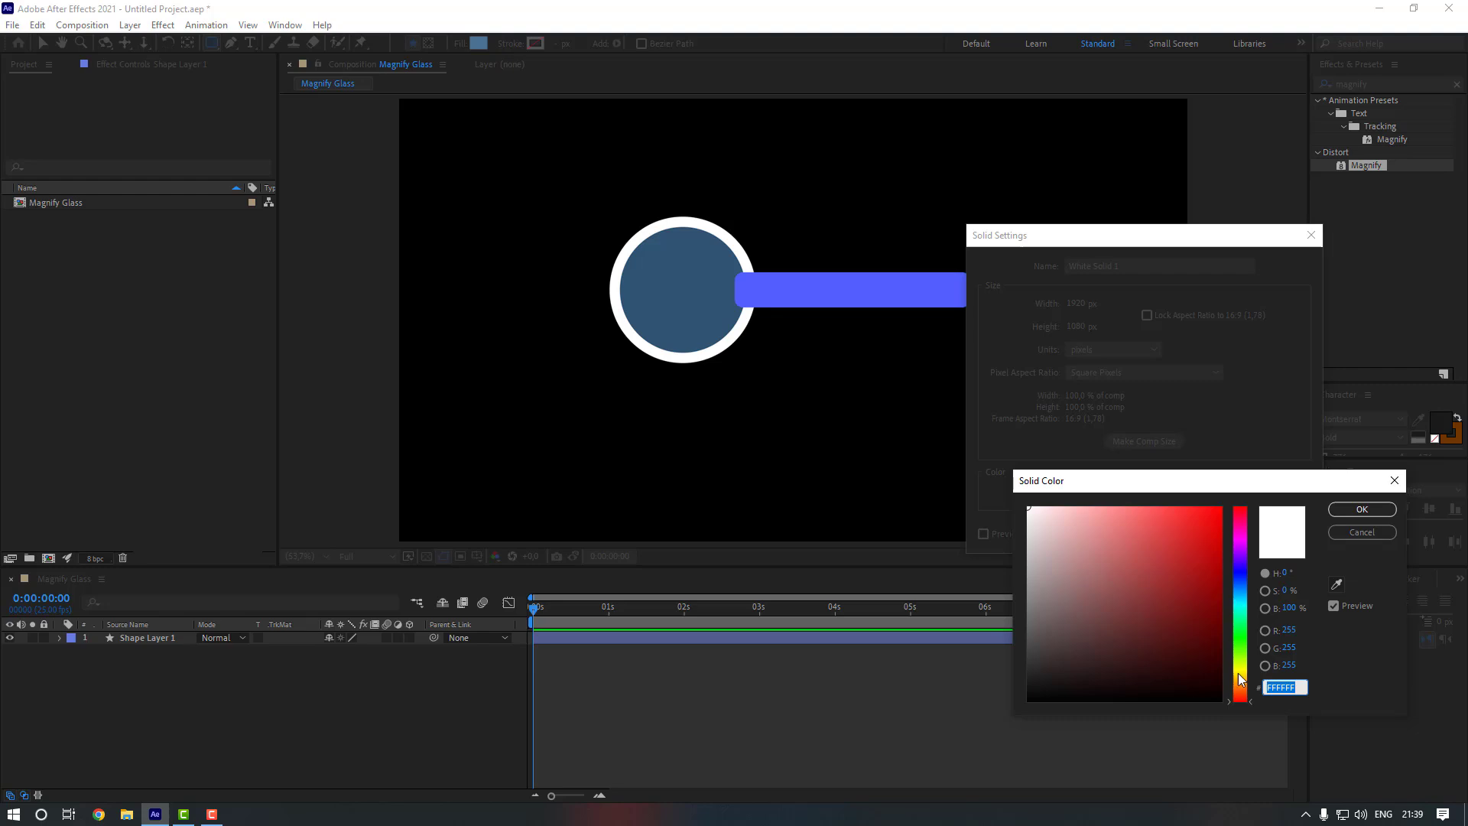
{"action": "left_click_drag", "start_coordinate": [1241, 676], "coordinate": [1243, 682]}
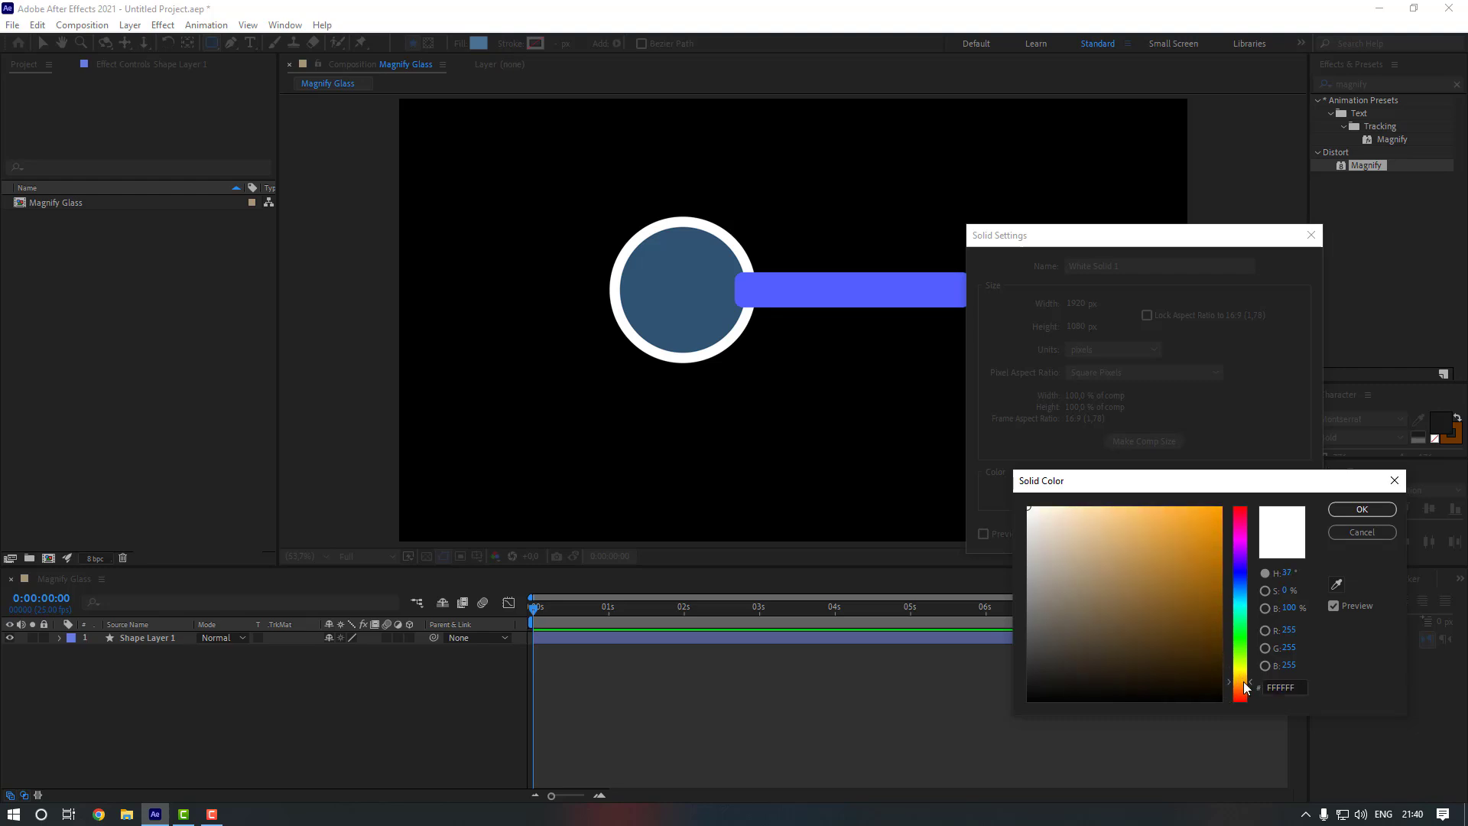
{"action": "left_click_drag", "start_coordinate": [1132, 511], "coordinate": [1144, 530]}
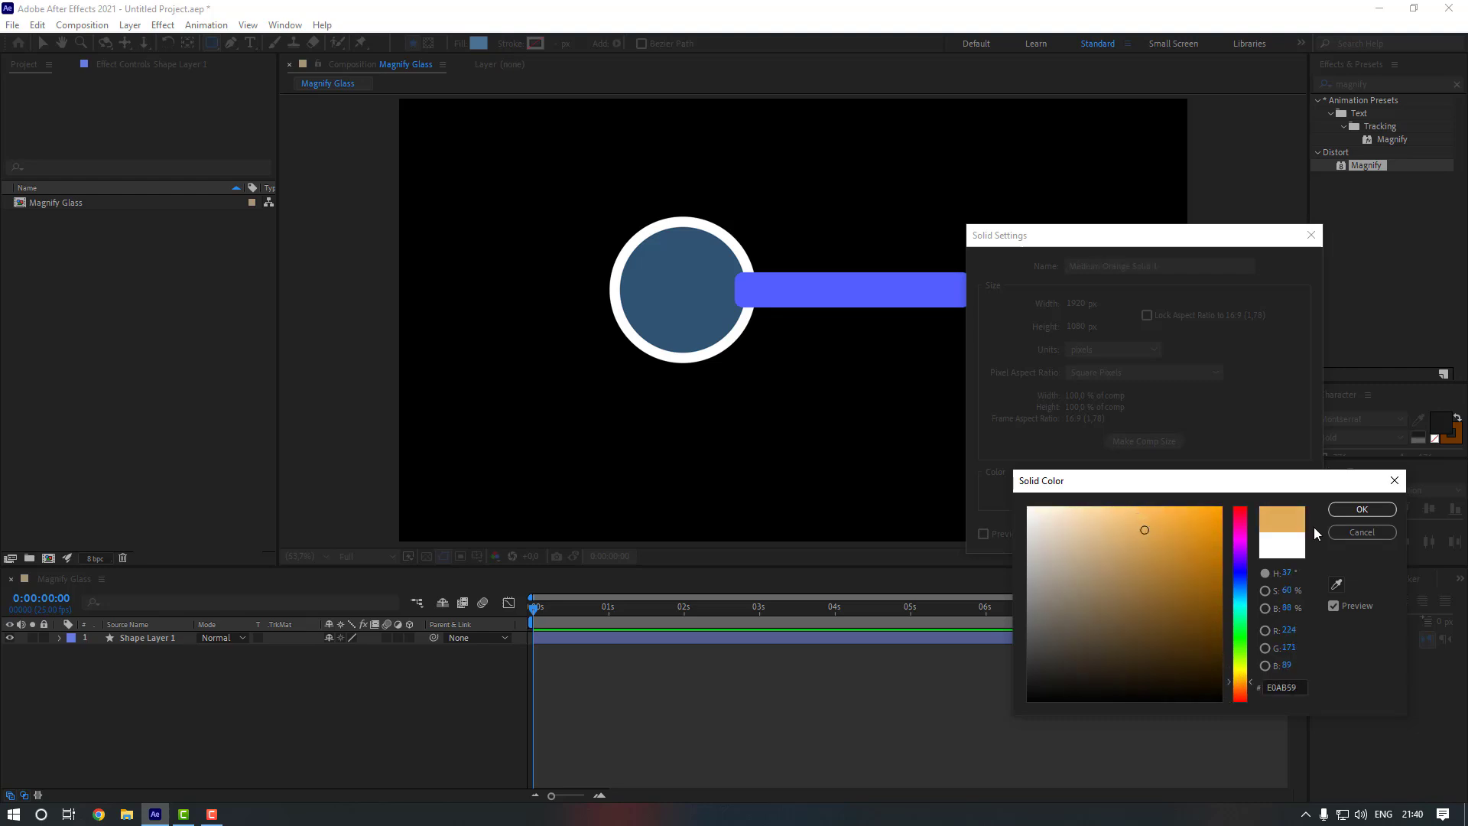
{"action": "left_click", "coordinate": [1362, 509]}
{"action": "double_click", "coordinate": [1174, 265]}
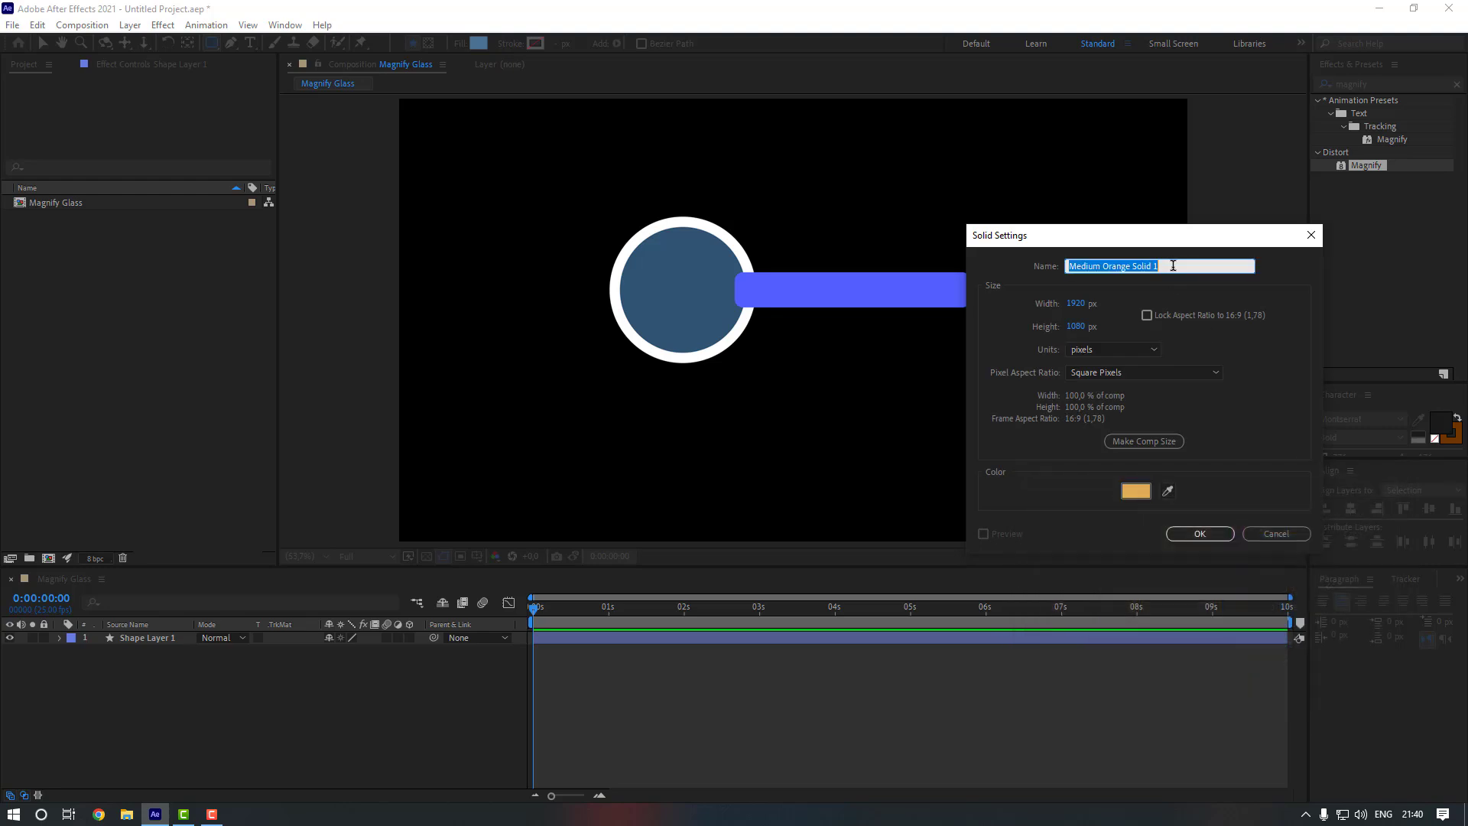
{"action": "type", "text": "BG"}
{"action": "key", "text": "Return"}
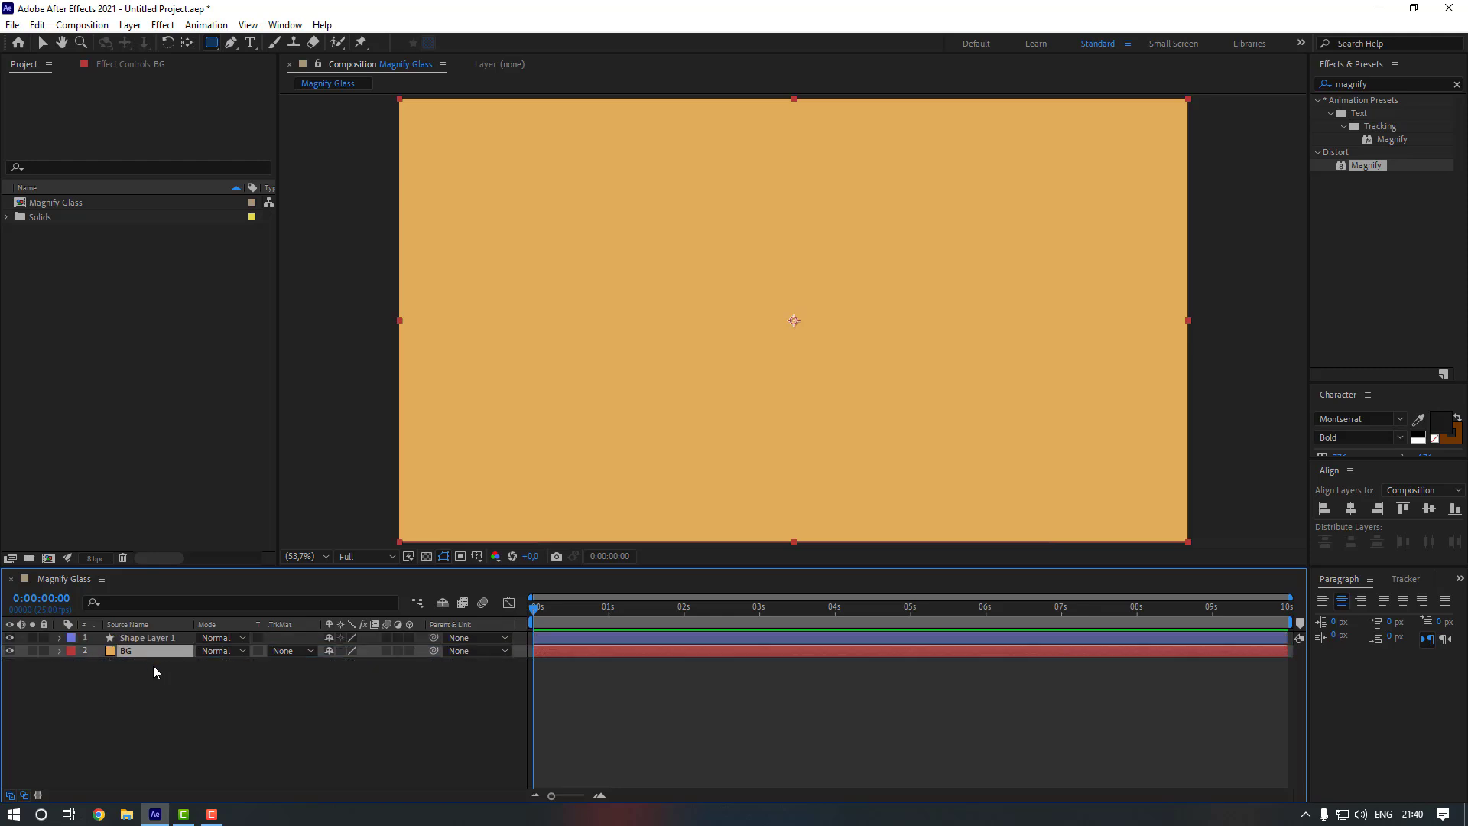
- Move Rectangle 1 below Ellipse 1 and nudge the handle slightly right
{"action": "left_click", "coordinate": [185, 693]}
{"action": "left_click", "coordinate": [148, 638]}
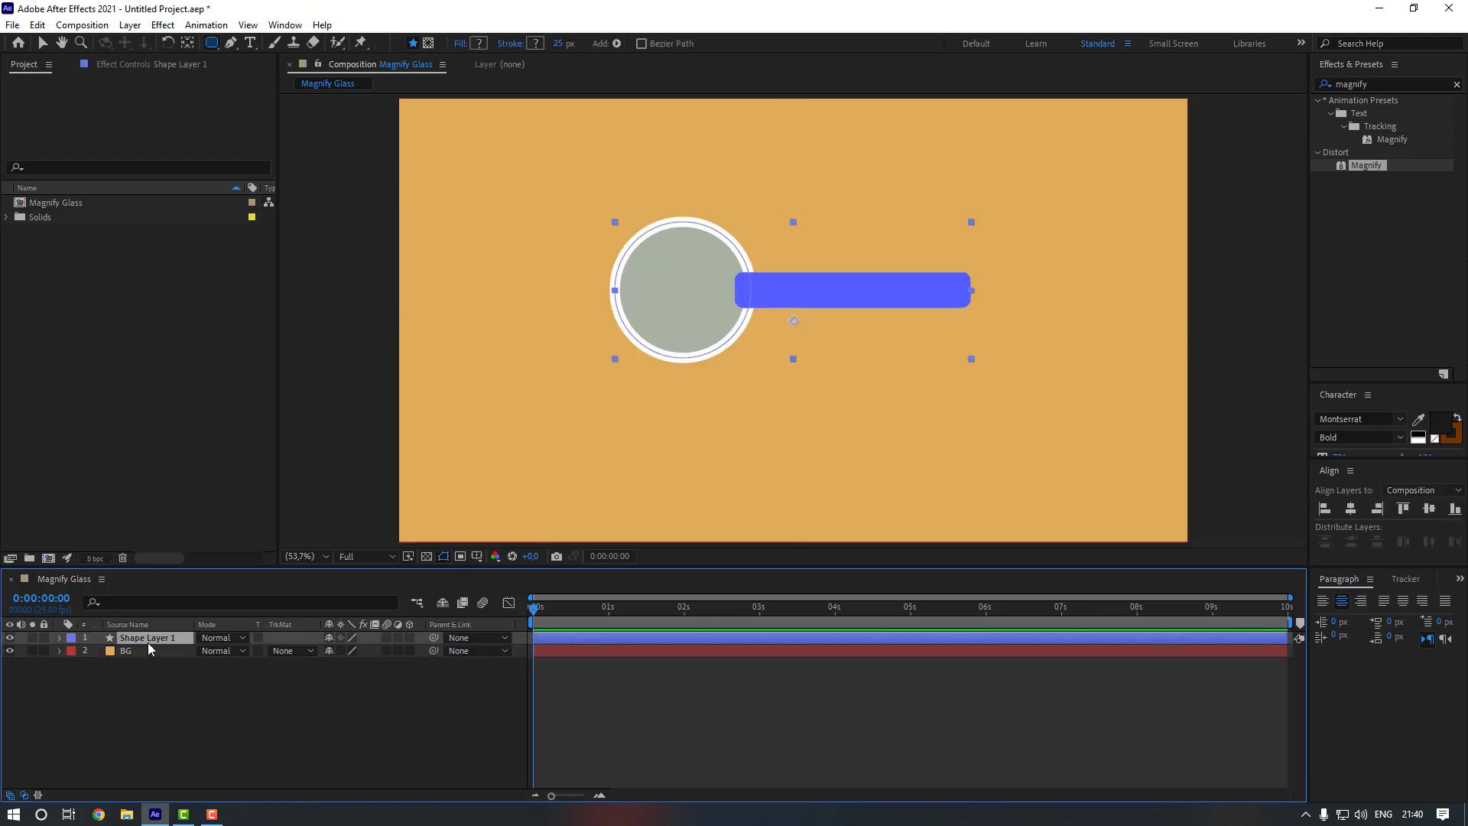
{"action": "left_click", "coordinate": [61, 637]}
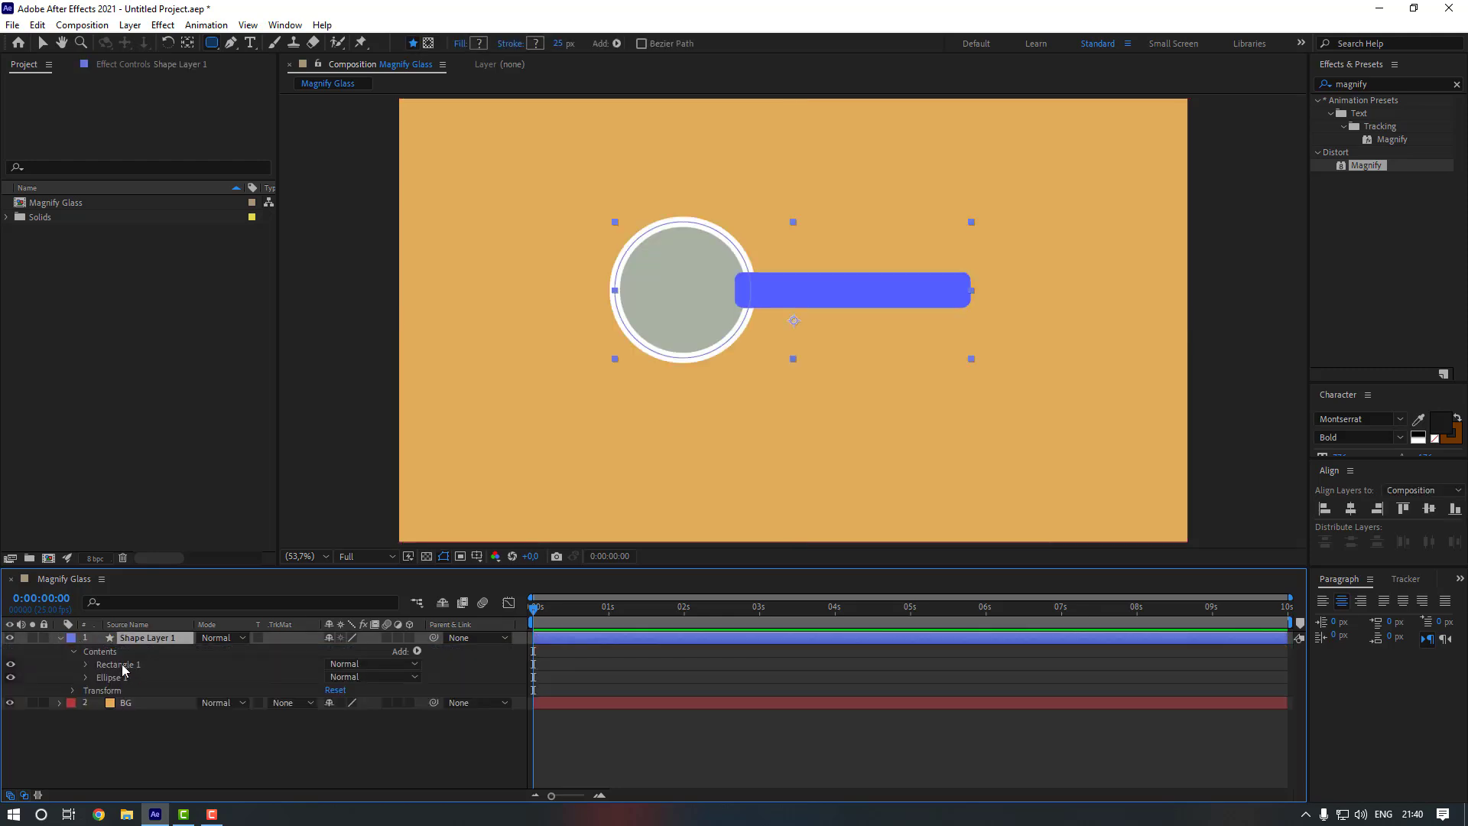
{"action": "left_click_drag", "start_coordinate": [125, 668], "coordinate": [127, 686]}
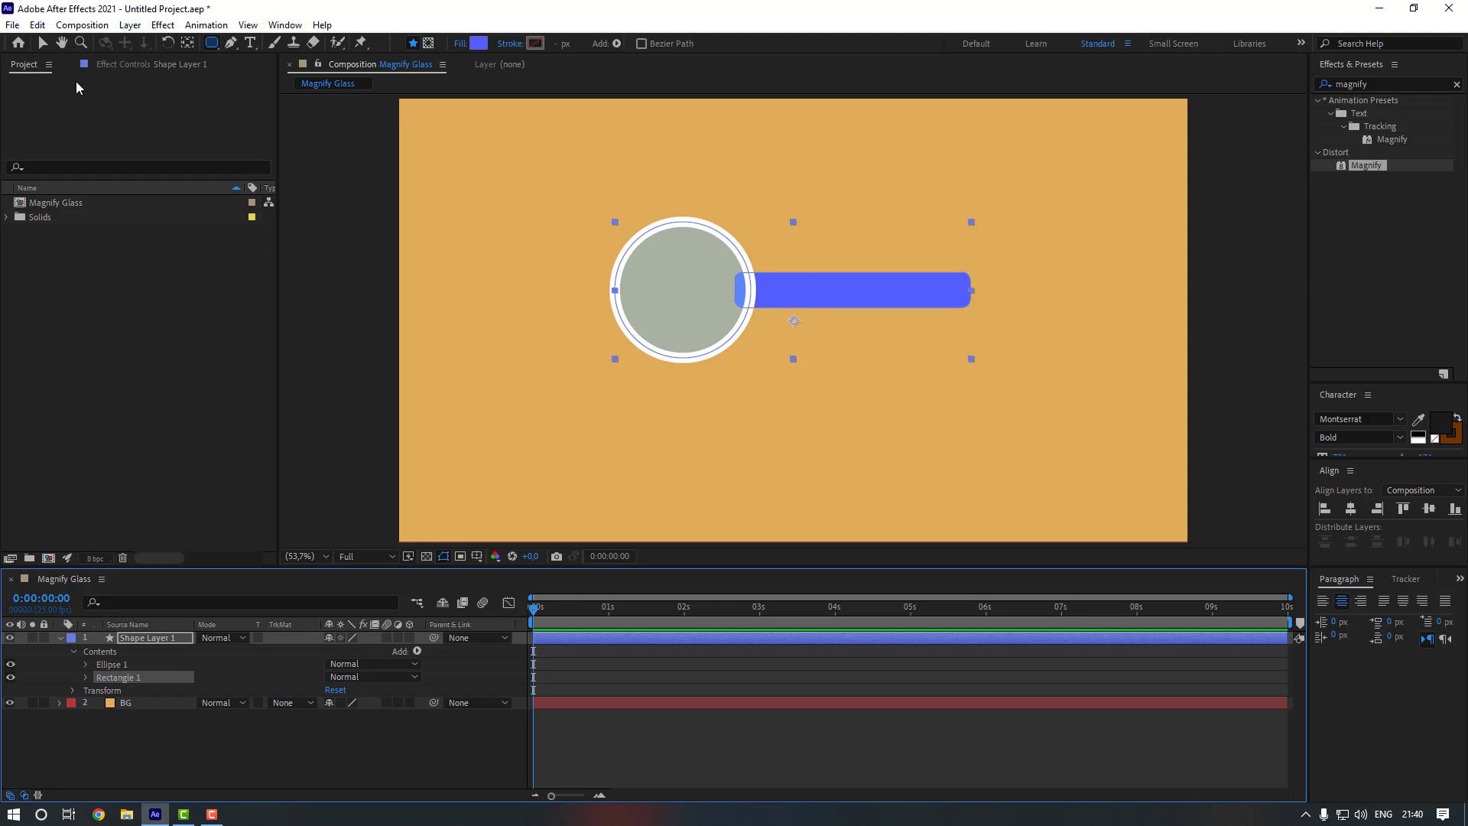
{"action": "left_click", "coordinate": [42, 43]}
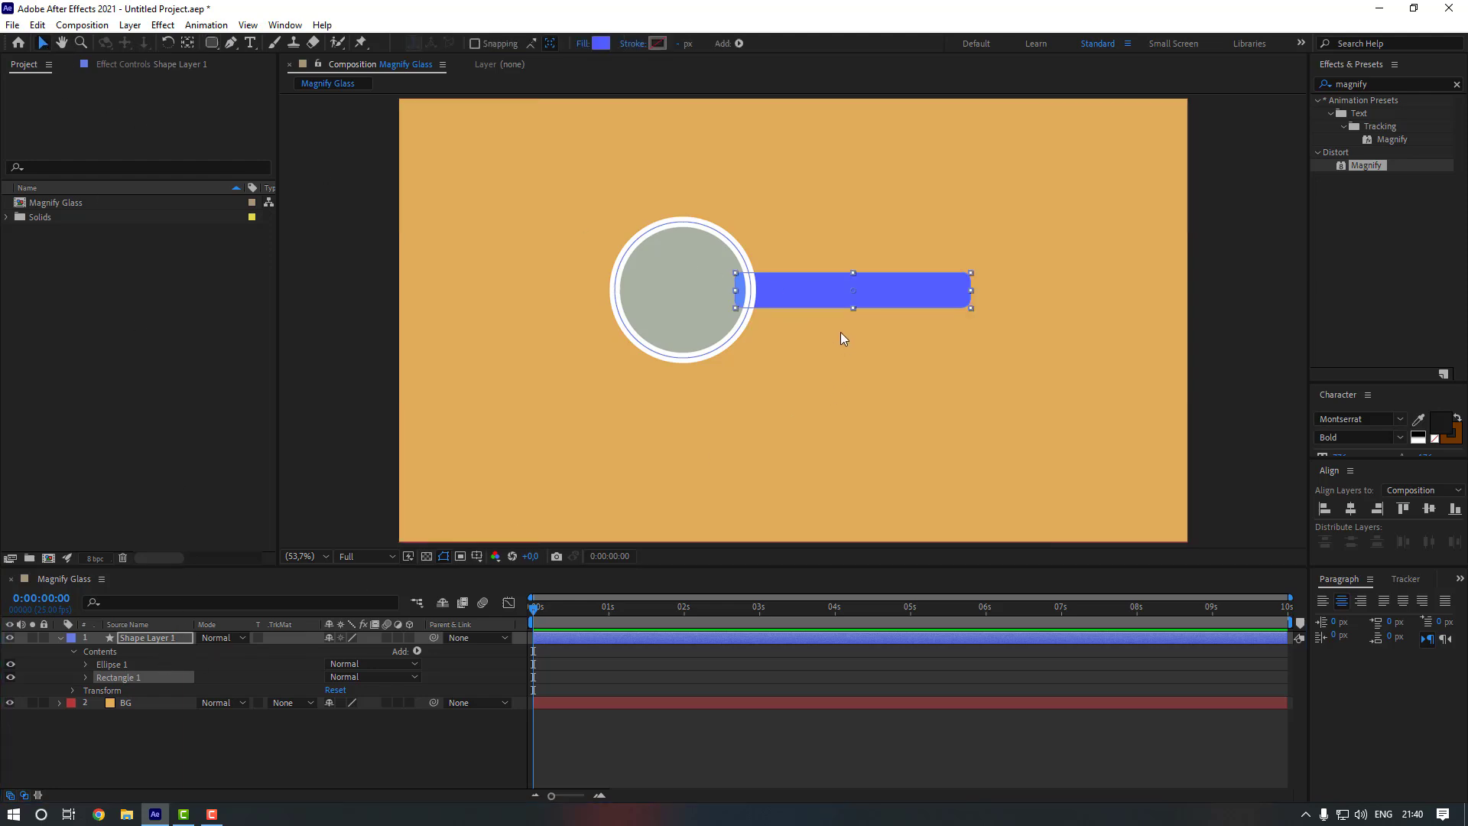
{"action": "key", "text": "Right"}
{"action": "key", "text": "Right"}
{"action": "key", "text": "Right"}
{"action": "key", "text": "Right"}
{"action": "key", "text": "Right"}
{"action": "key", "text": "Right"}
{"action": "key", "text": "Right"}
{"action": "key", "text": "Right"}
{"action": "key", "text": "Right"}
{"action": "key", "text": "Right"}
{"action": "key", "text": "Right"}
{"action": "key", "text": "Right"}
{"action": "key", "text": "Right"}
{"action": "key", "text": "Right"}
{"action": "key", "text": "Right"}
{"action": "key", "text": "Right"}
{"action": "key", "text": "Right"}
{"action": "key", "text": "Right"}
{"action": "key", "text": "Right"}
{"action": "key", "text": "Right"}
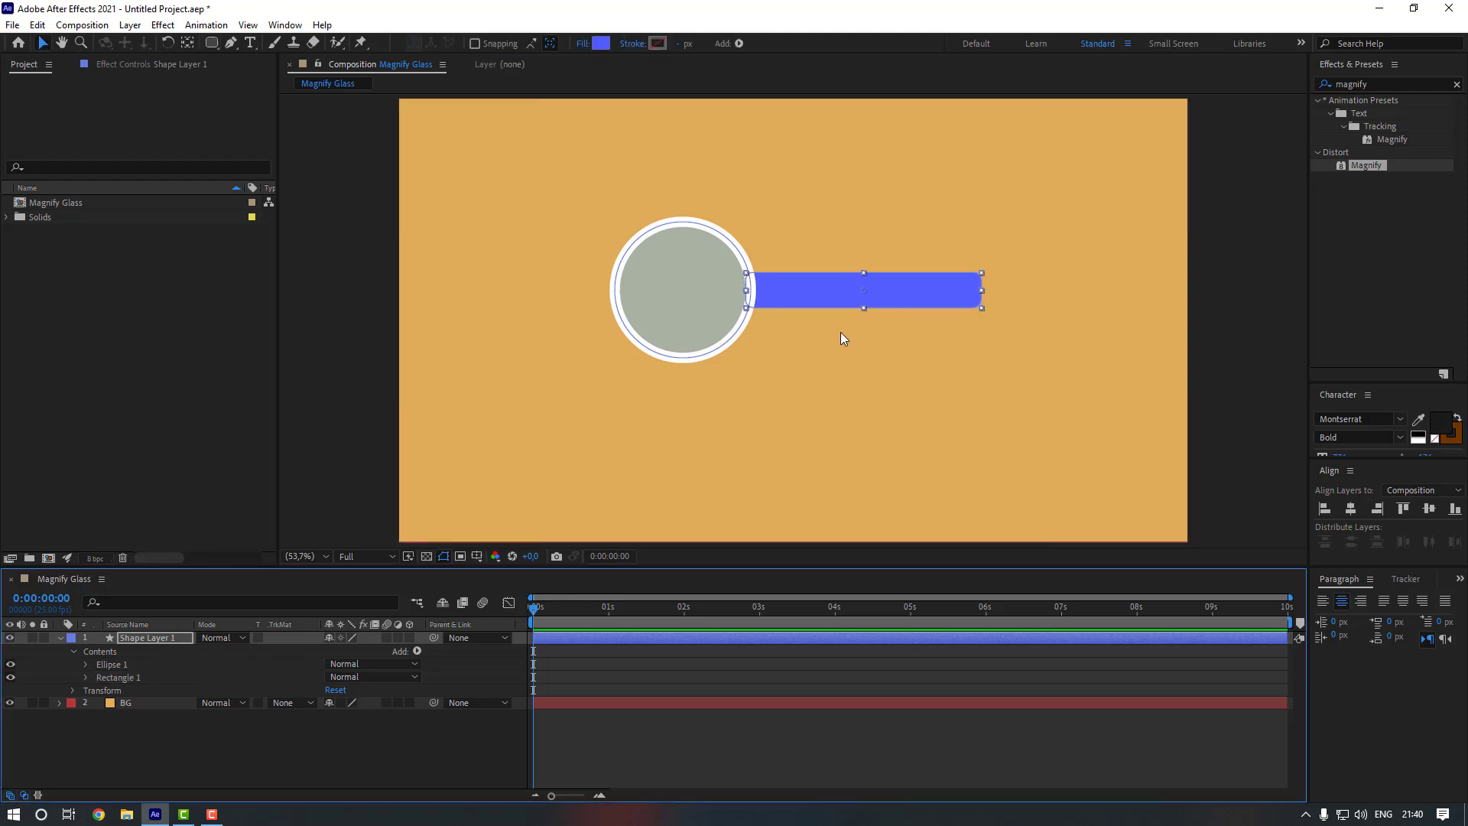
- Move Shape Layer 1's anchor point to the lens centre with Pan Behind
{"action": "left_click", "coordinate": [346, 755]}
{"action": "left_click", "coordinate": [150, 639]}
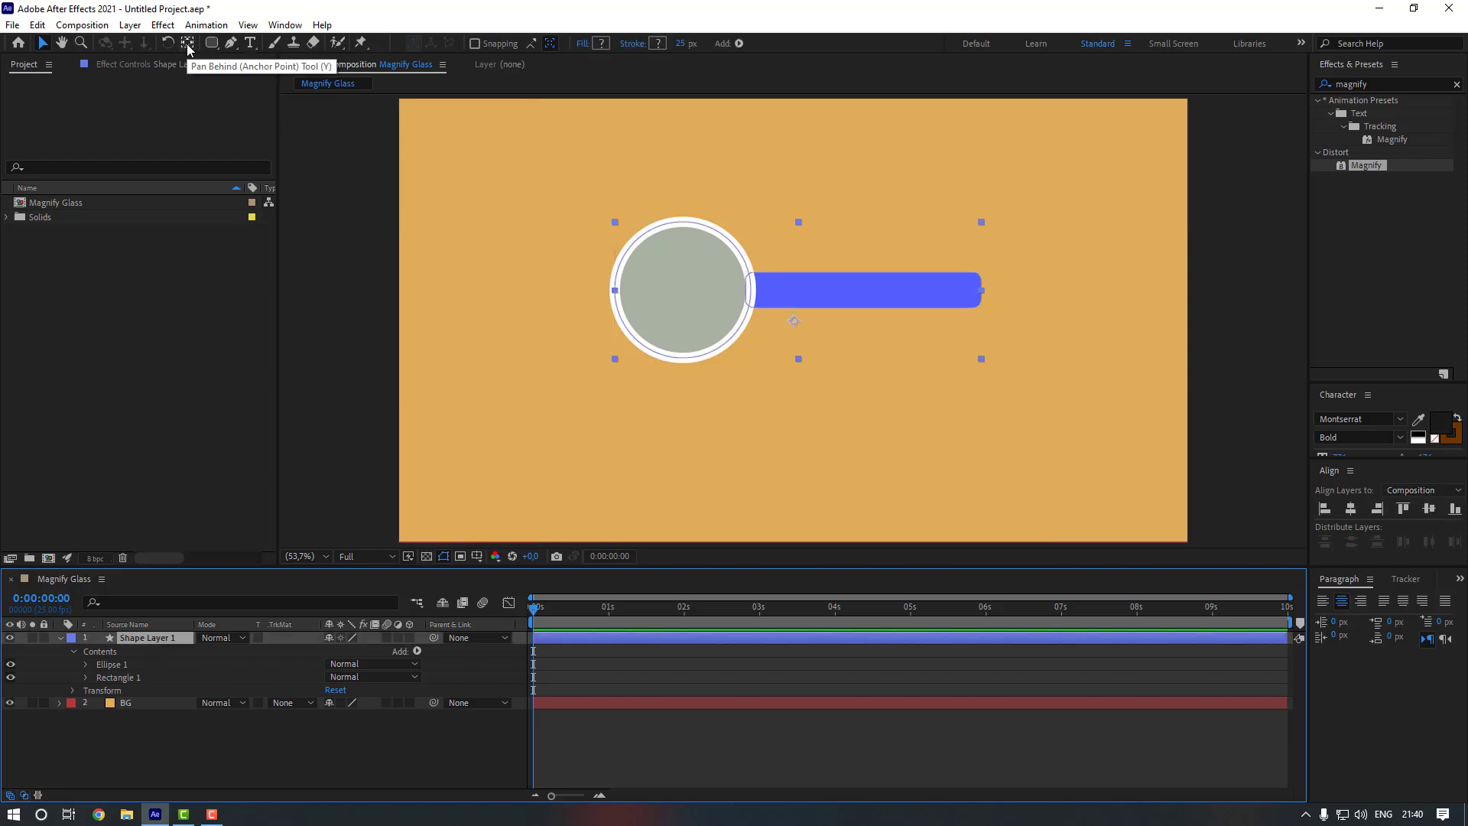
{"action": "key", "text": "y"}
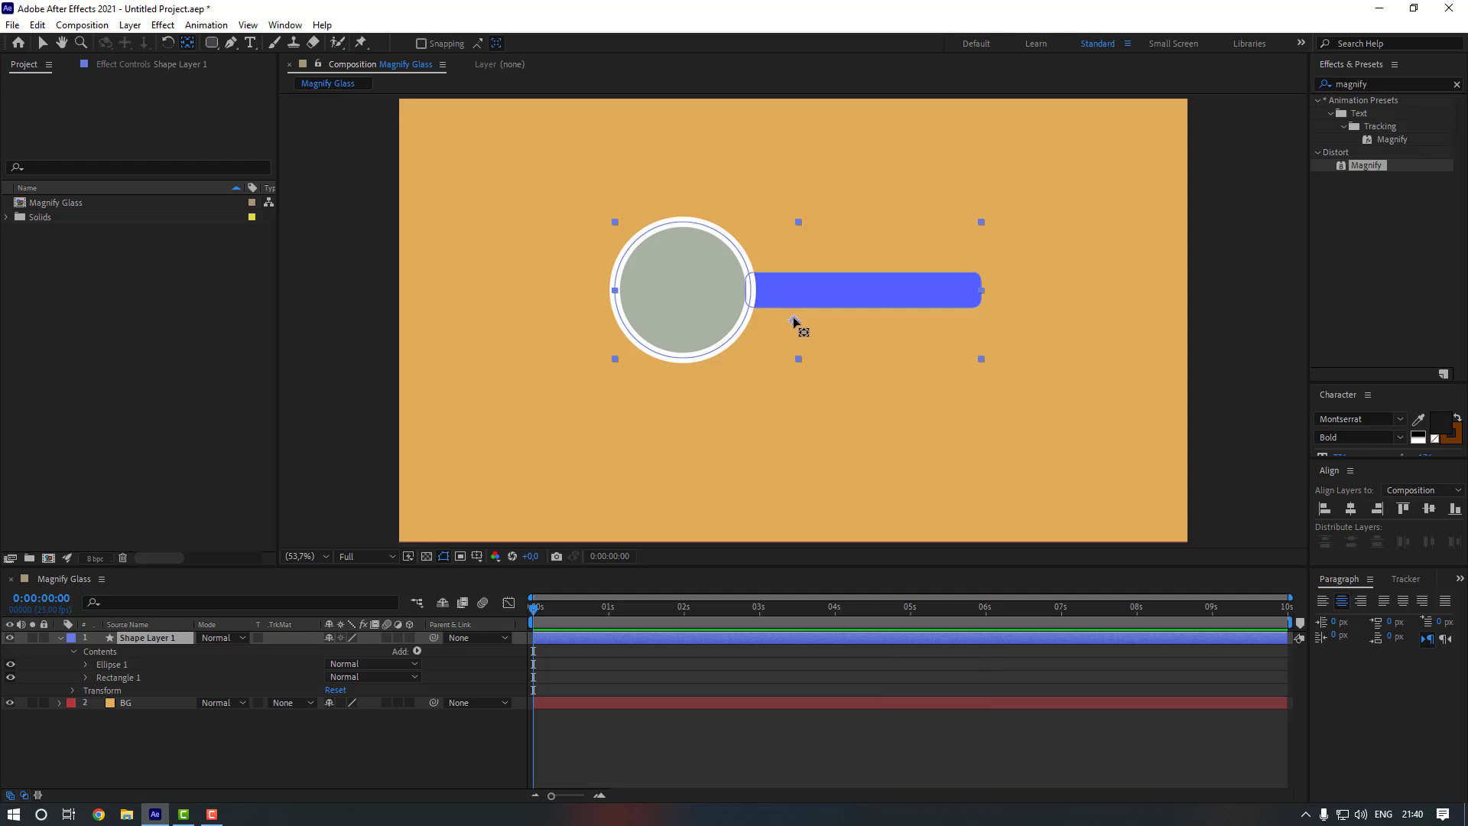
{"action": "left_click_drag", "start_coordinate": [793, 319], "coordinate": [684, 288]}
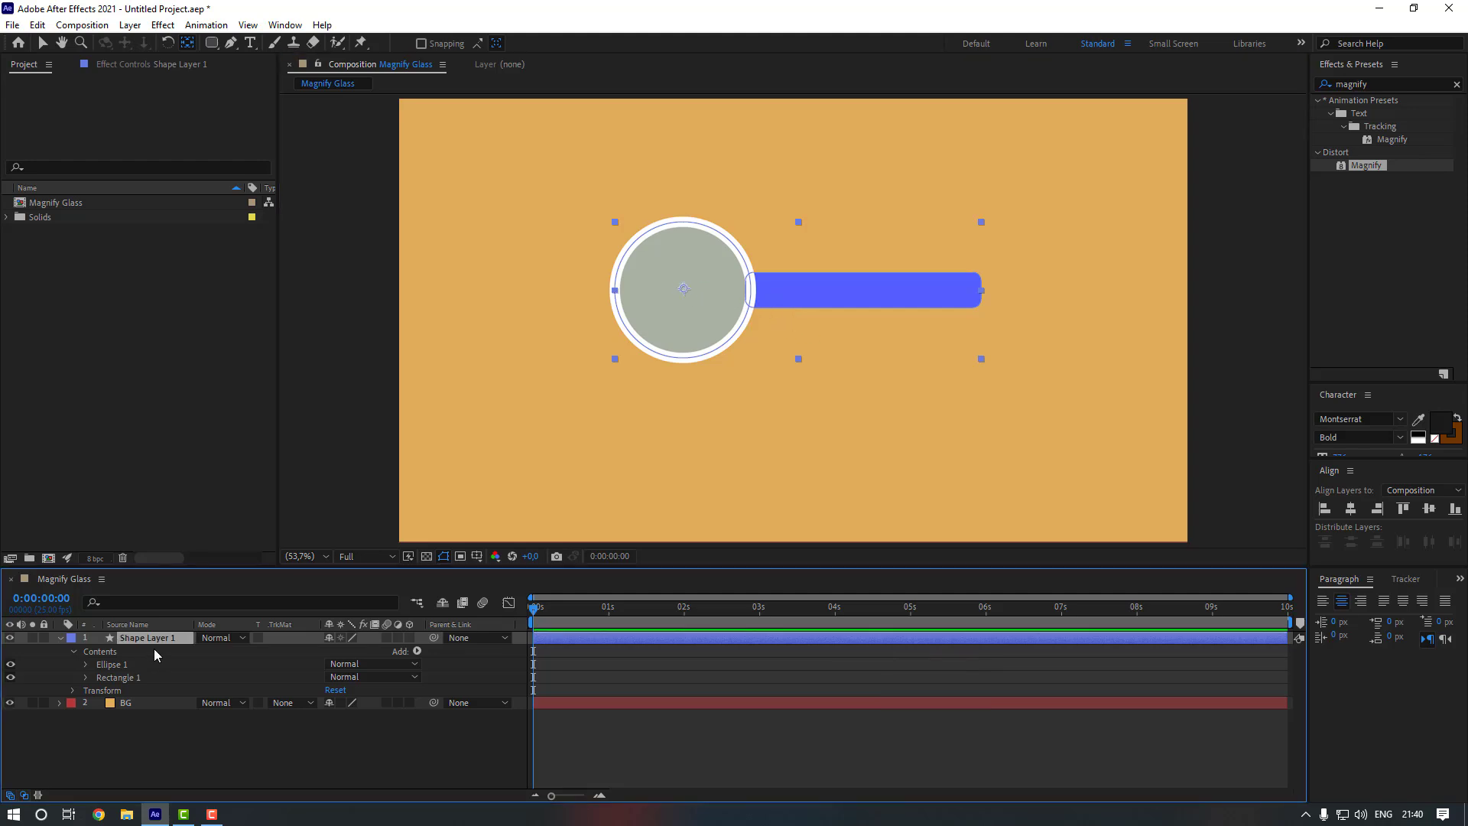
- Rename the shape layer Magnify_Glass
{"action": "key", "text": "Return"}
{"action": "type", "text": "Magnify_Glass"}
{"action": "key", "text": "Return"}
- Rotate the magnifying glass to about 38°
{"action": "key", "text": "r"}
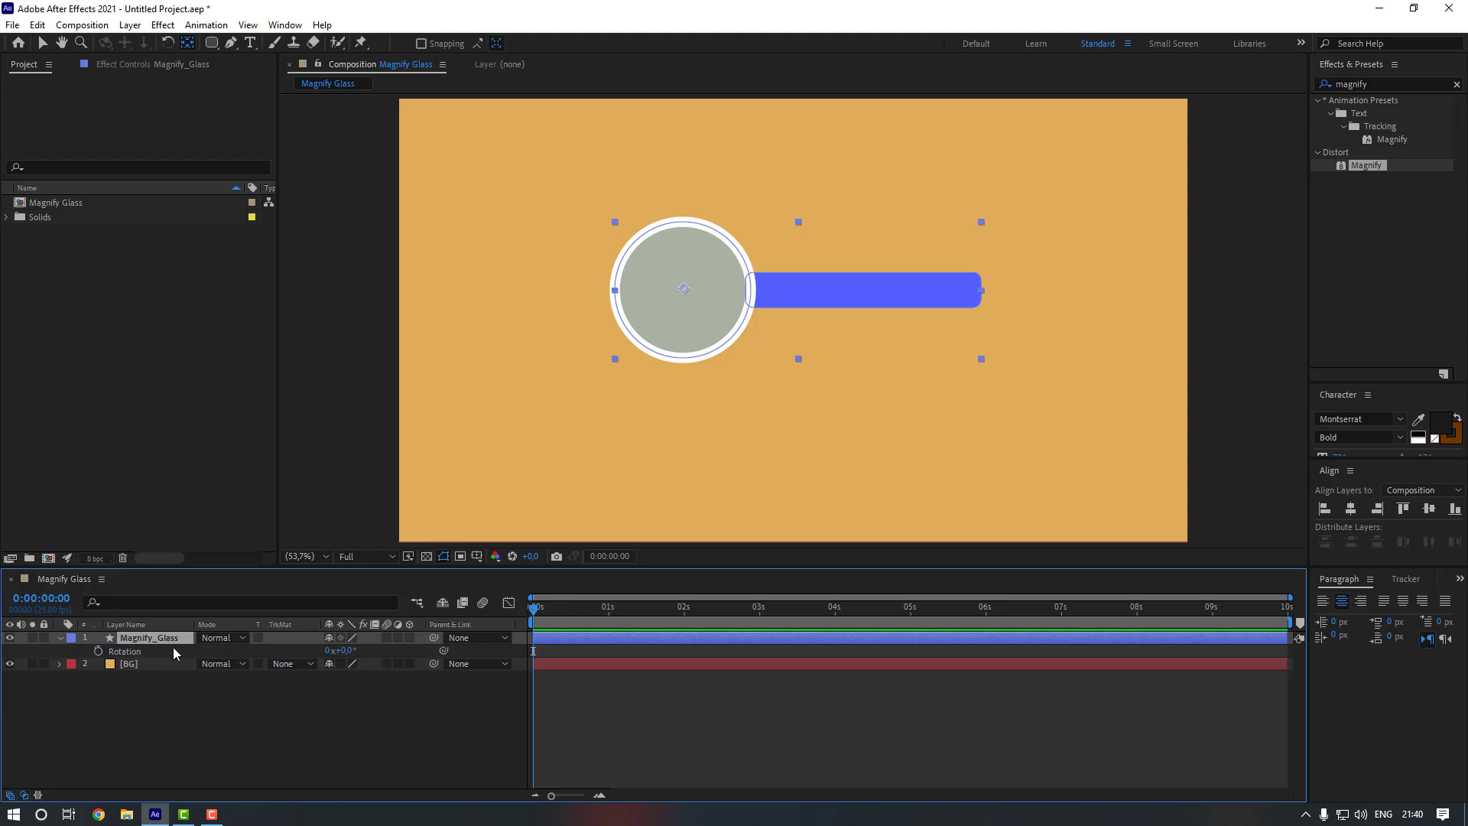
{"action": "left_click_drag", "start_coordinate": [342, 650], "coordinate": [377, 650]}
{"action": "key", "text": "F2"}
- Move the magnifying glass to the right of centre
{"action": "key", "text": "v"}
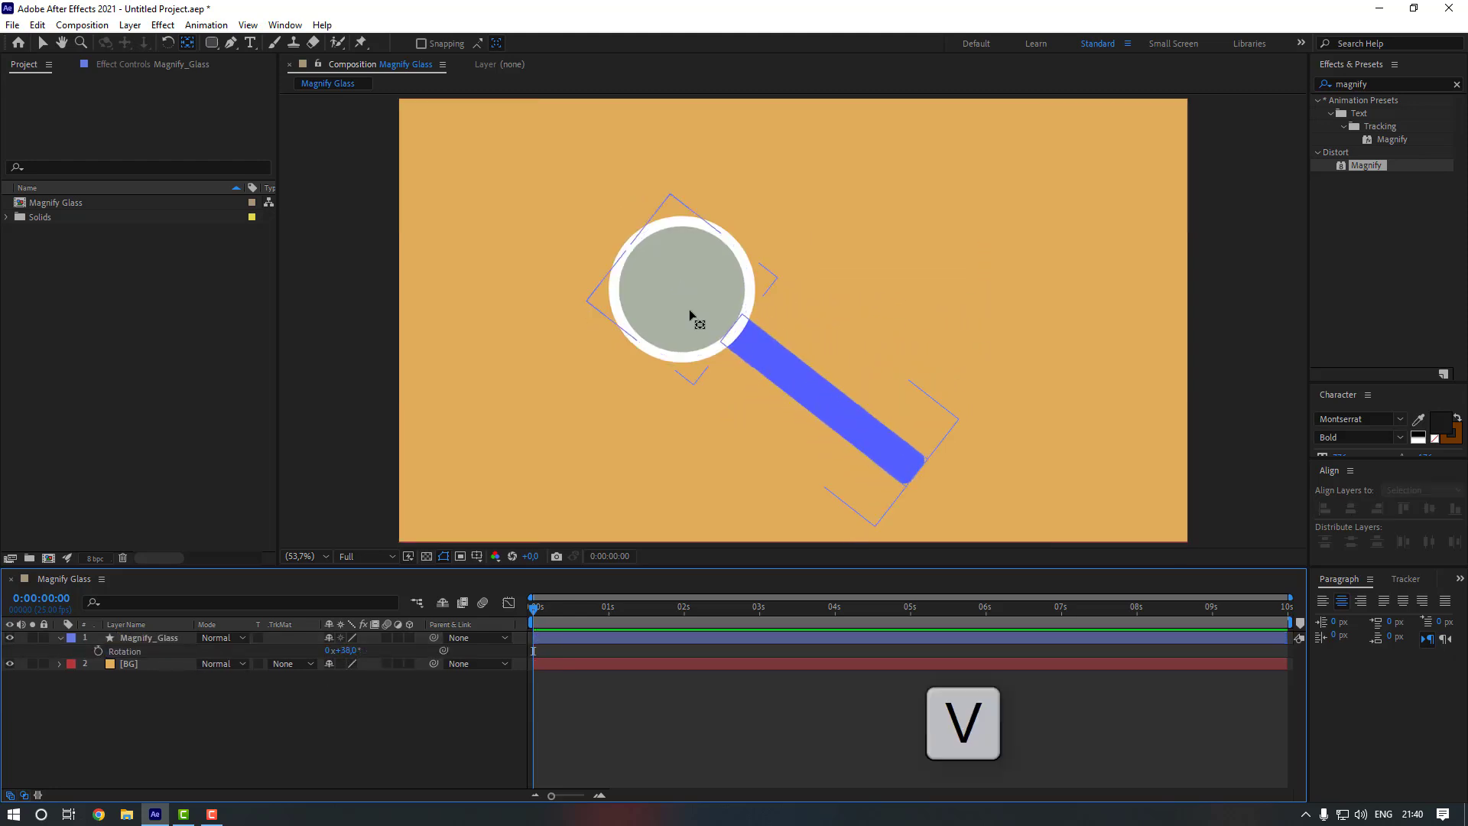
{"action": "left_click", "coordinate": [690, 310]}
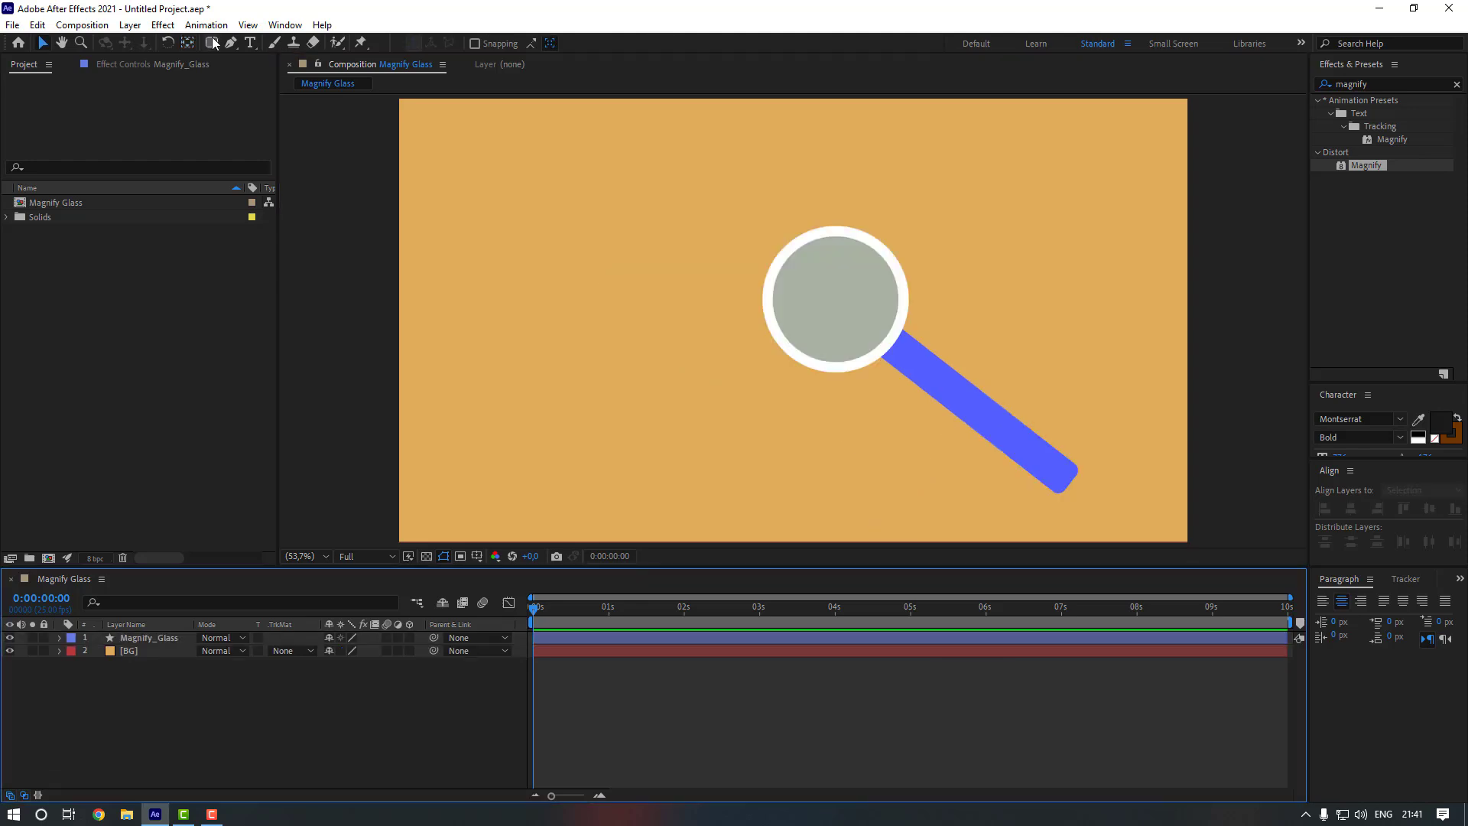
{"action": "left_click_drag", "start_coordinate": [211, 43], "coordinate": [279, 107]}
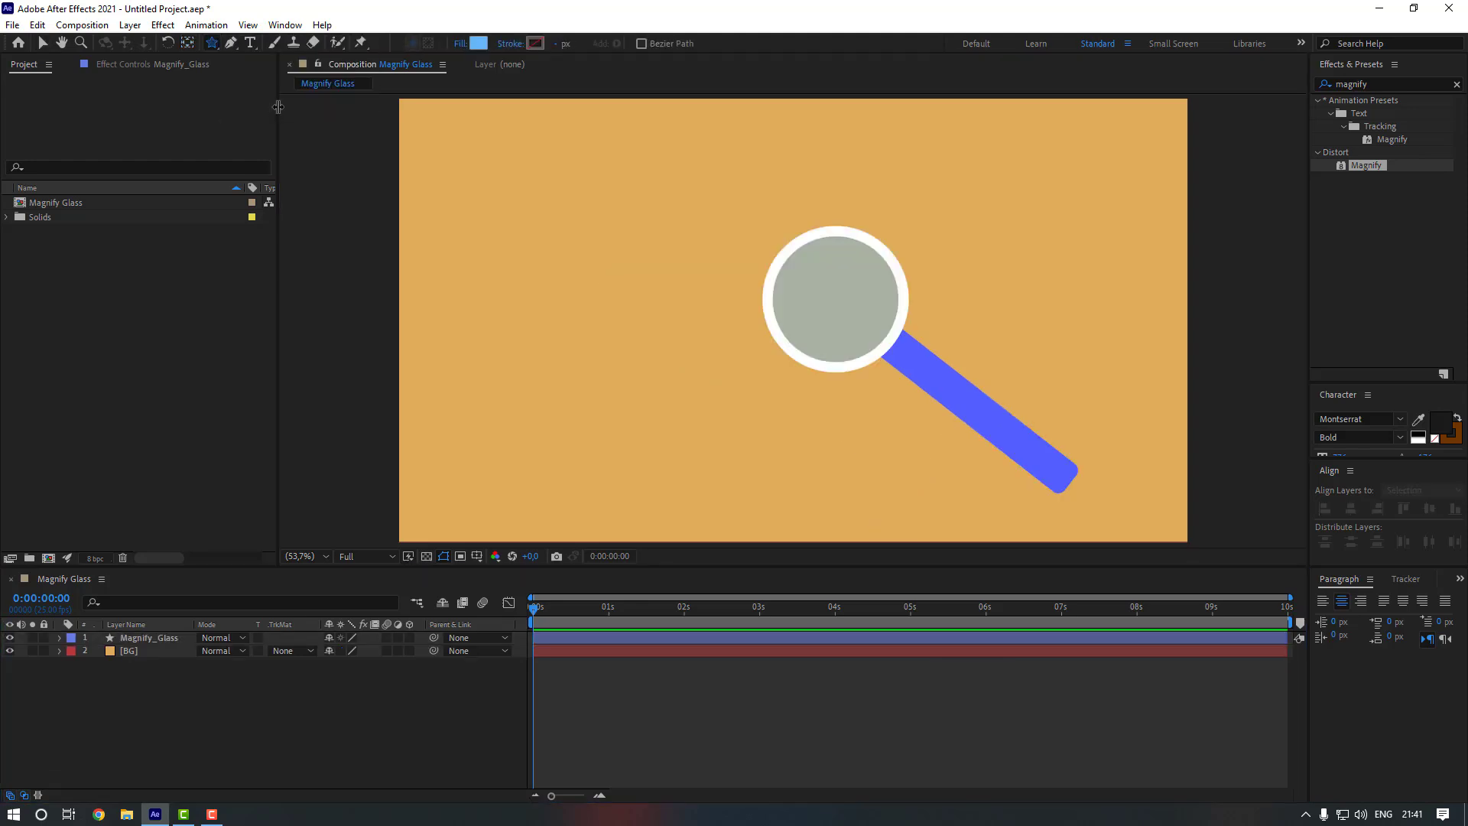
- Draw eight small blue stars scattered across the background
{"action": "left_click_drag", "start_coordinate": [457, 150], "coordinate": [473, 162]}
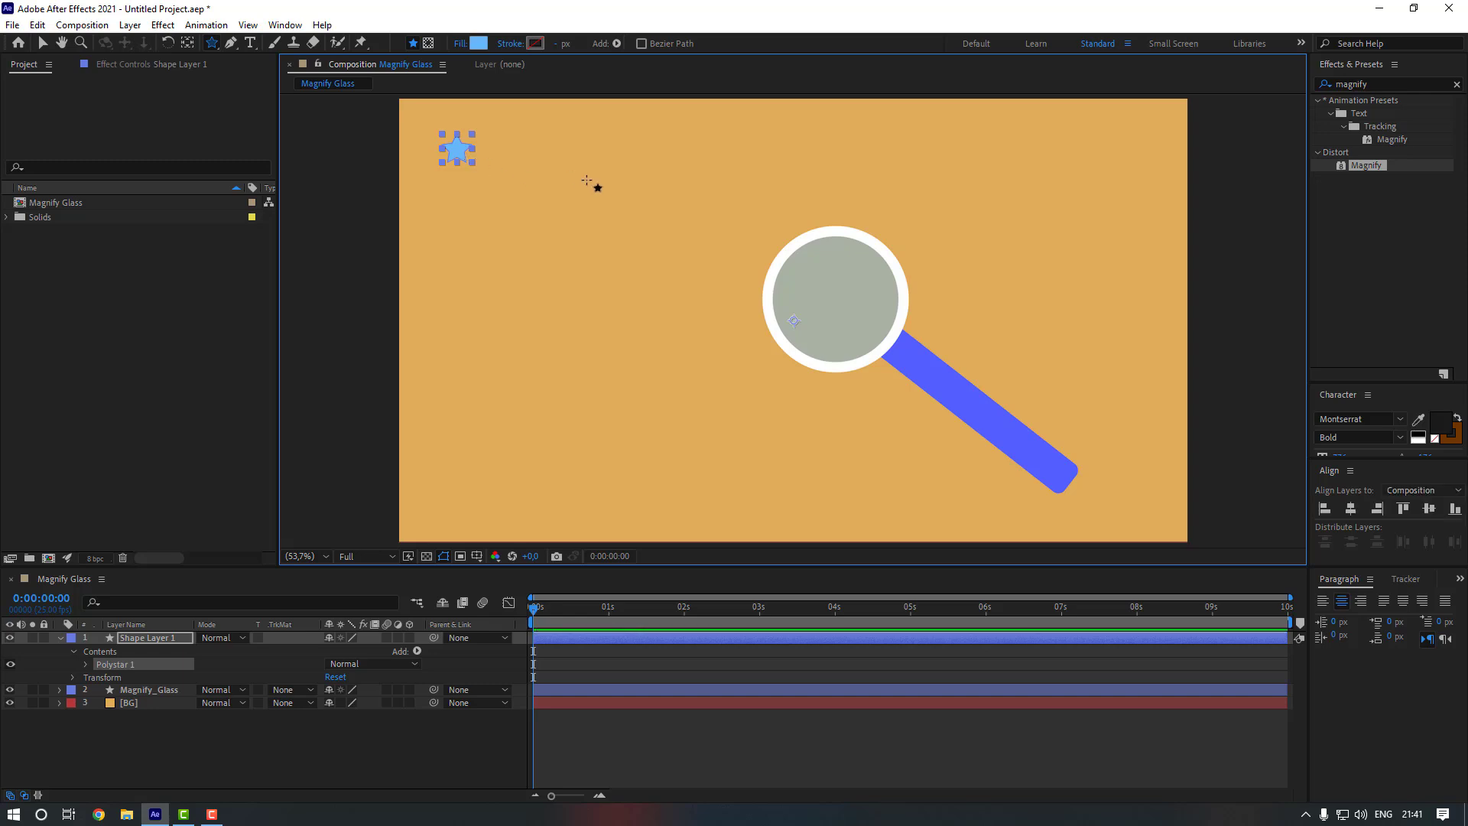
{"action": "left_click_drag", "start_coordinate": [618, 154], "coordinate": [629, 164]}
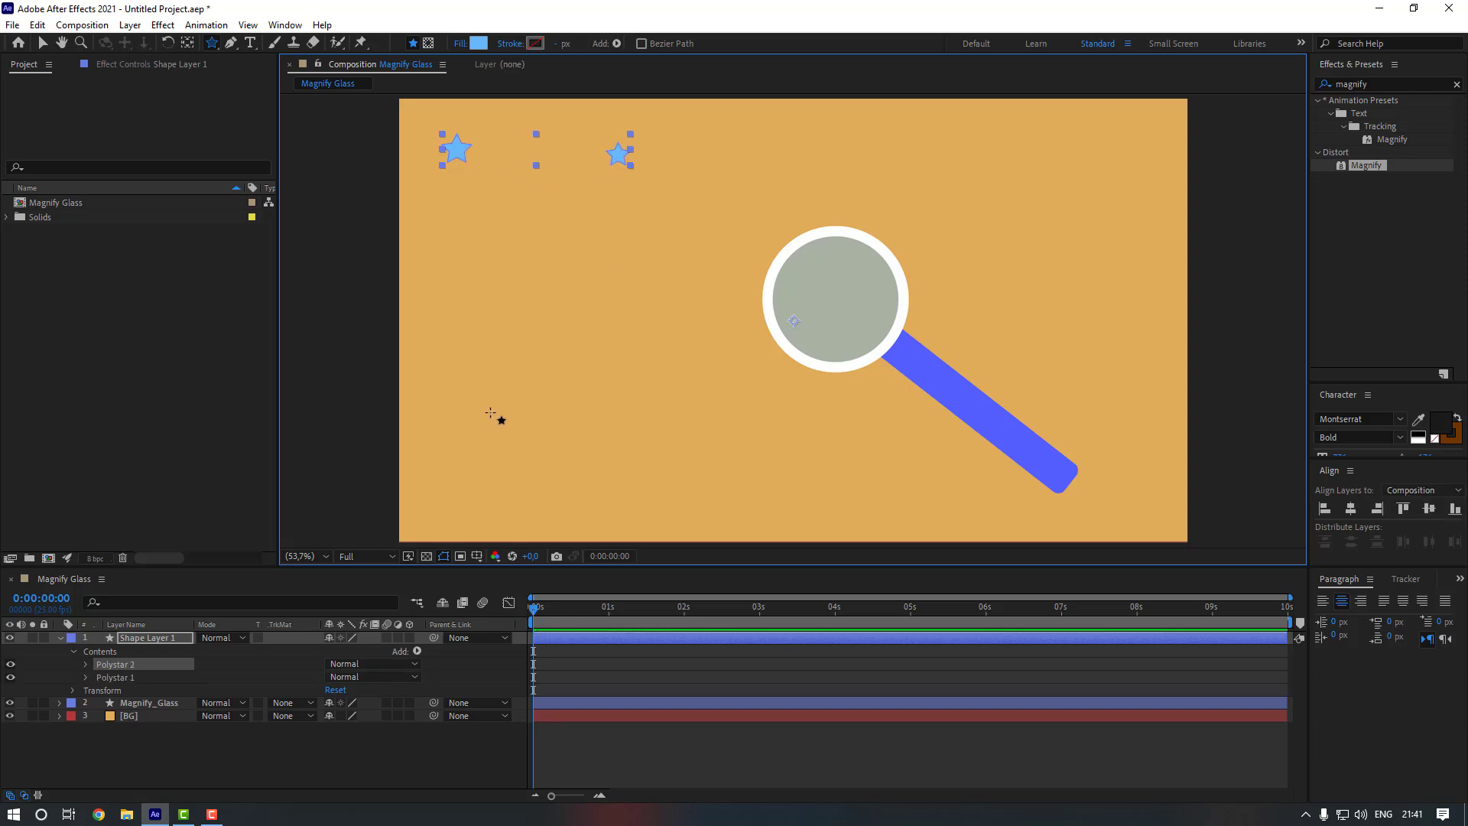
{"action": "left_click_drag", "start_coordinate": [475, 413], "coordinate": [481, 420]}
{"action": "left_click_drag", "start_coordinate": [734, 450], "coordinate": [742, 457]}
{"action": "left_click_drag", "start_coordinate": [1055, 415], "coordinate": [1061, 422]}
{"action": "left_click_drag", "start_coordinate": [622, 351], "coordinate": [630, 358]}
{"action": "left_click_drag", "start_coordinate": [971, 268], "coordinate": [978, 275]}
{"action": "left_click_drag", "start_coordinate": [1088, 190], "coordinate": [1096, 198]}
- Scatter several small pentagons over the background
{"action": "left_click_drag", "start_coordinate": [212, 43], "coordinate": [279, 95]}
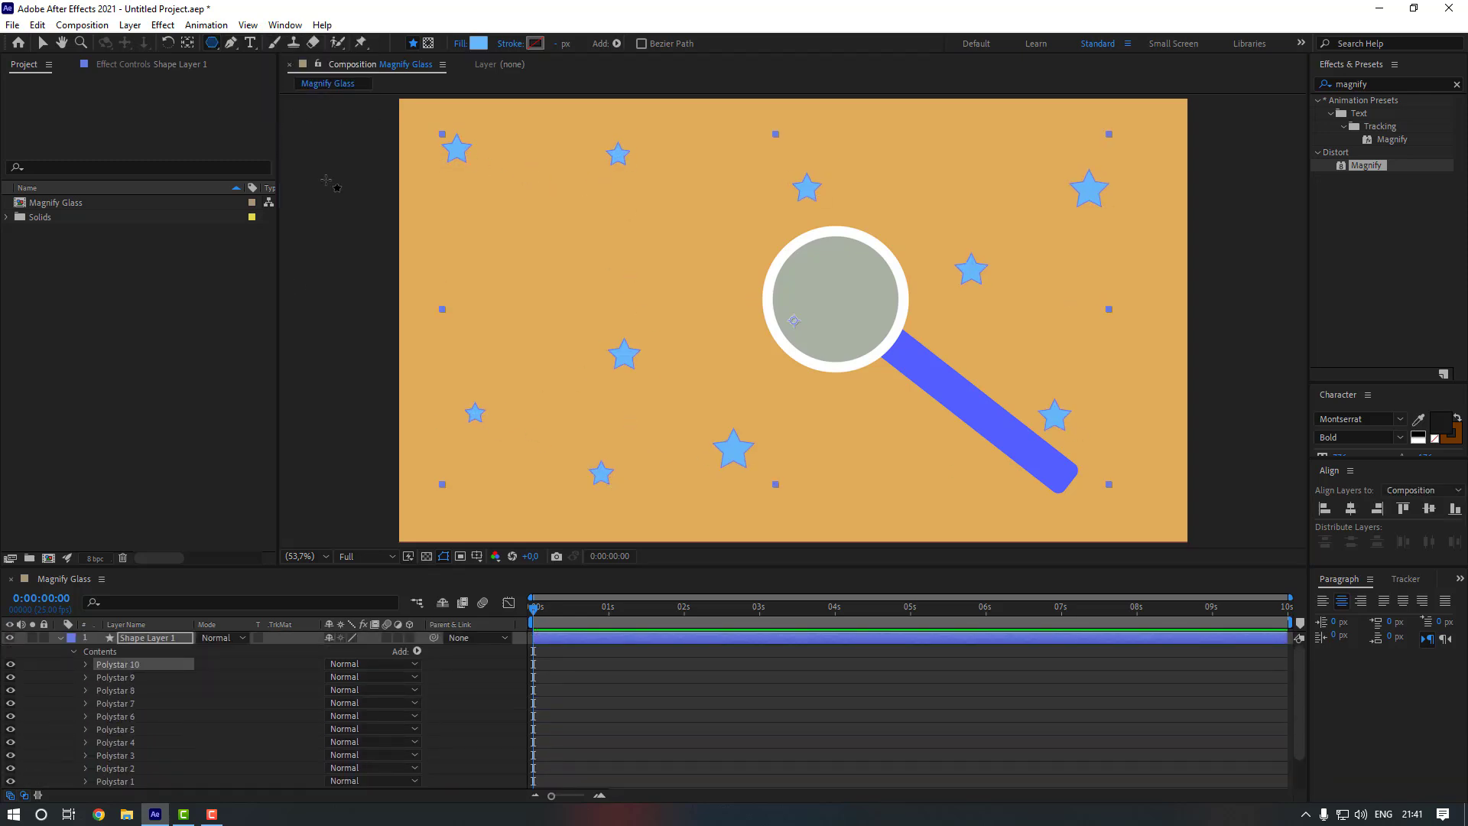
{"action": "left_click_drag", "start_coordinate": [523, 235], "coordinate": [529, 242]}
{"action": "left_click_drag", "start_coordinate": [868, 472], "coordinate": [874, 478]}
{"action": "left_click_drag", "start_coordinate": [606, 225], "coordinate": [618, 231]}
{"action": "left_click_drag", "start_coordinate": [994, 184], "coordinate": [1017, 207]}
- Add eight squares and thin rectangles scattered around the background
{"action": "left_click_drag", "start_coordinate": [212, 42], "coordinate": [245, 53]}
{"action": "left_click_drag", "start_coordinate": [604, 281], "coordinate": [627, 303]}
{"action": "left_click_drag", "start_coordinate": [728, 276], "coordinate": [753, 308]}
{"action": "left_click_drag", "start_coordinate": [771, 229], "coordinate": [812, 263]}
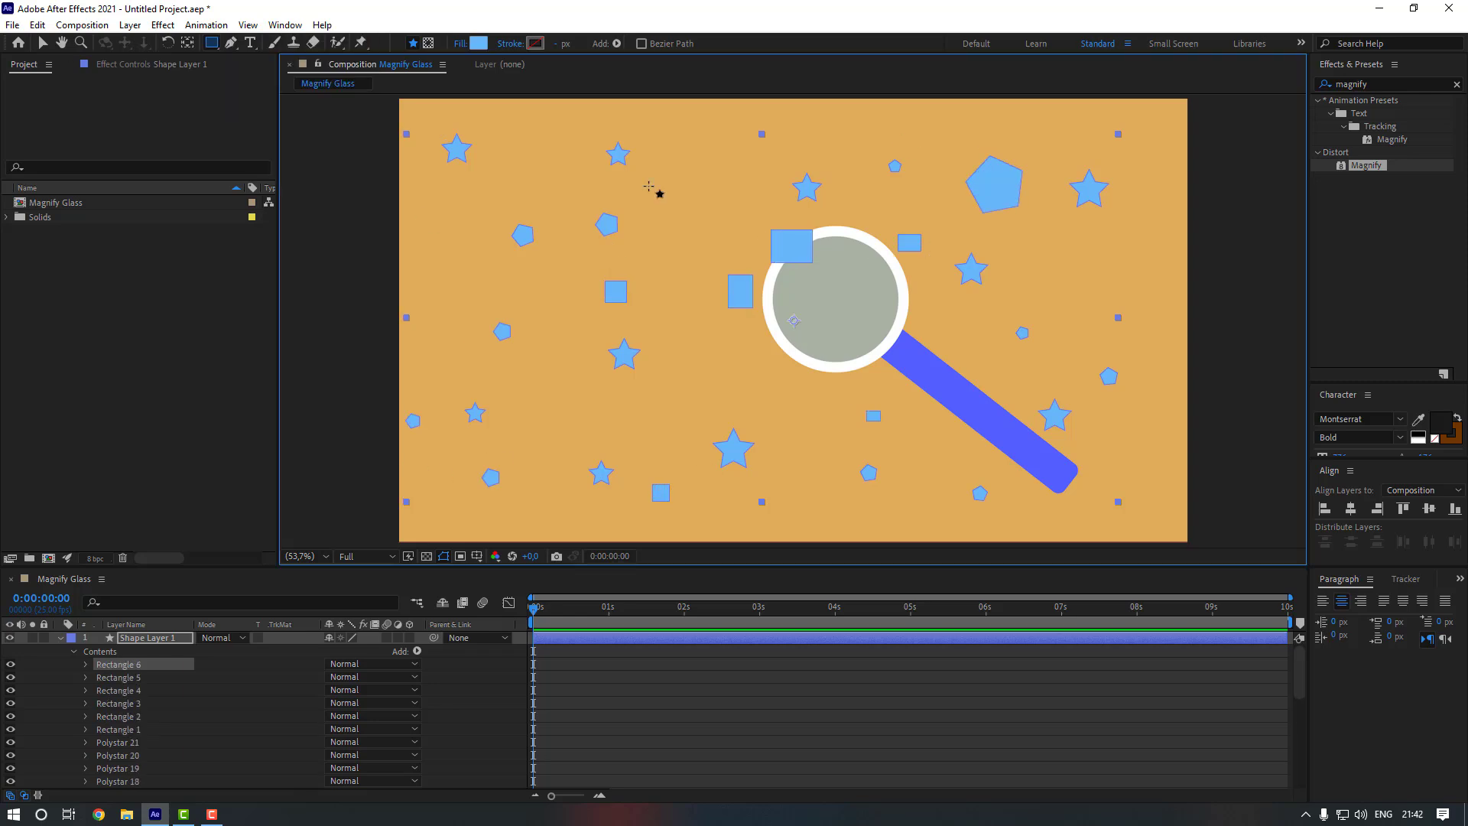
{"action": "left_click_drag", "start_coordinate": [837, 127], "coordinate": [854, 145]}
{"action": "left_click_drag", "start_coordinate": [1072, 518], "coordinate": [1123, 525]}
{"action": "left_click_drag", "start_coordinate": [805, 477], "coordinate": [814, 497]}
{"action": "left_click_drag", "start_coordinate": [521, 145], "coordinate": [522, 164]}
{"action": "left_click_drag", "start_coordinate": [413, 232], "coordinate": [435, 249]}
- Move the scattered-shapes layer below Magnify_Glass and rotate it about 27°
{"action": "left_click", "coordinate": [59, 638]}
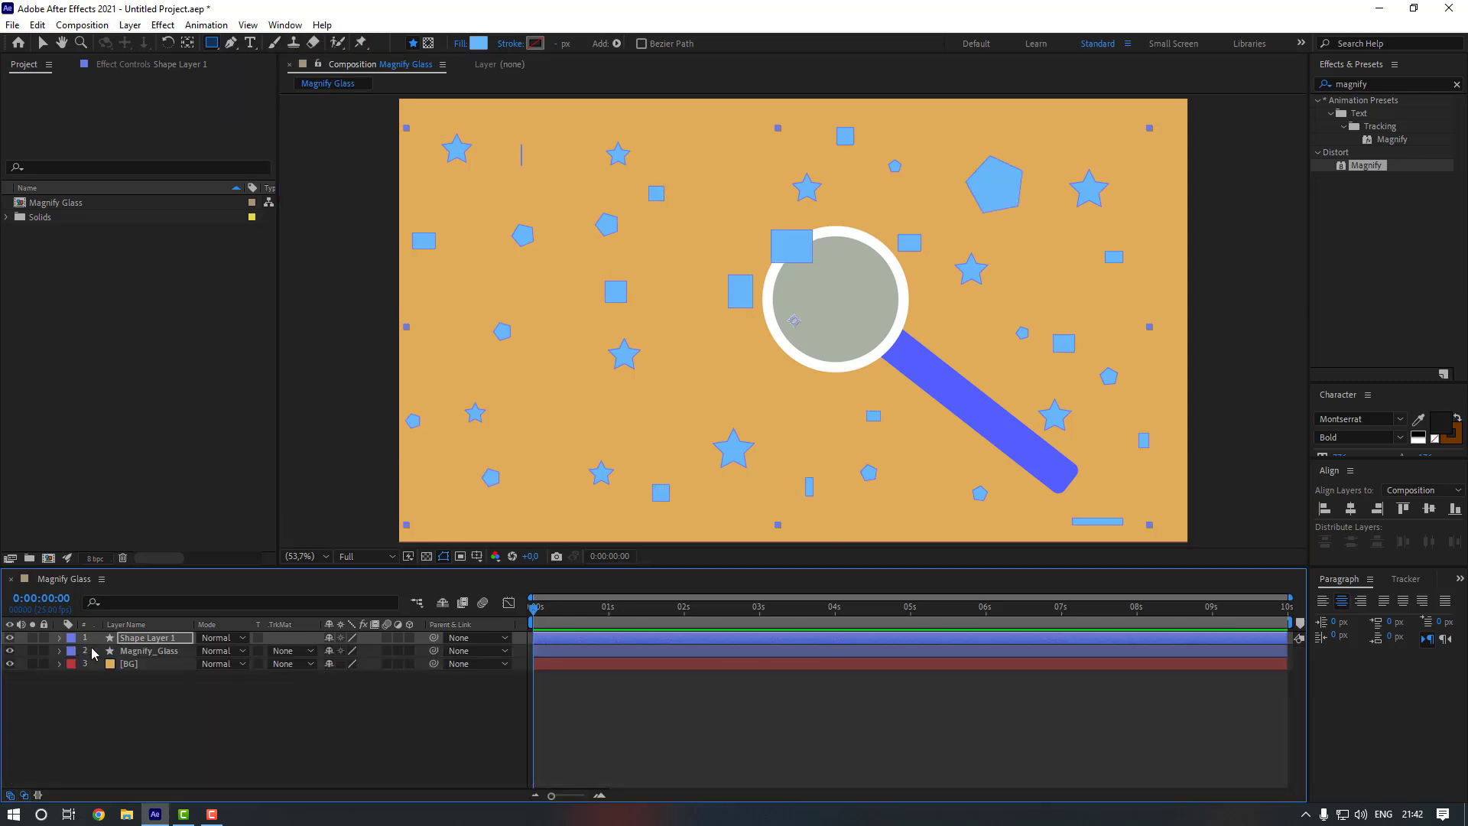
{"action": "left_click", "coordinate": [150, 638]}
{"action": "left_click_drag", "start_coordinate": [151, 638], "coordinate": [157, 664]}
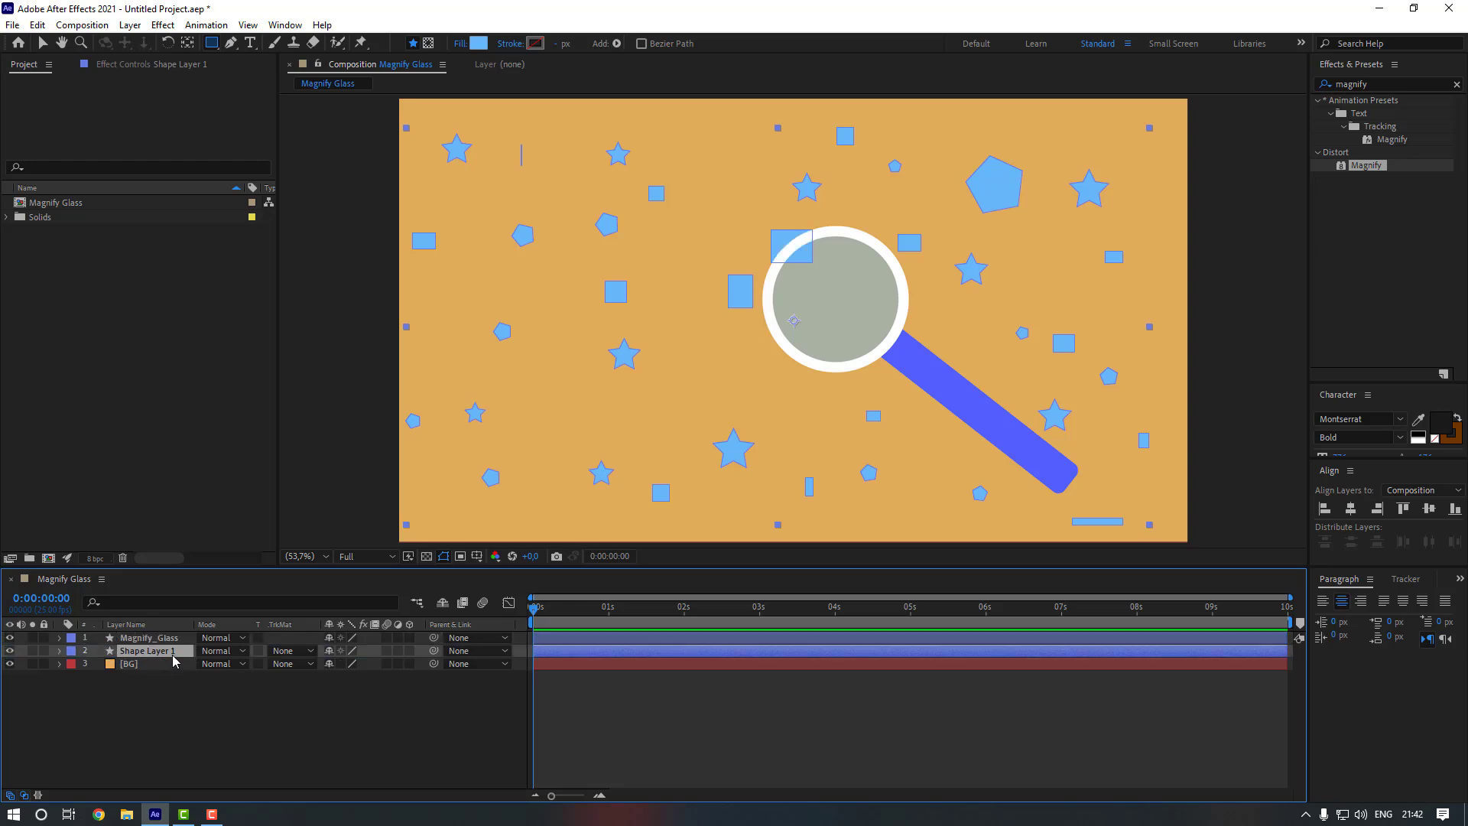
{"action": "key", "text": "v"}
{"action": "key", "text": "r"}
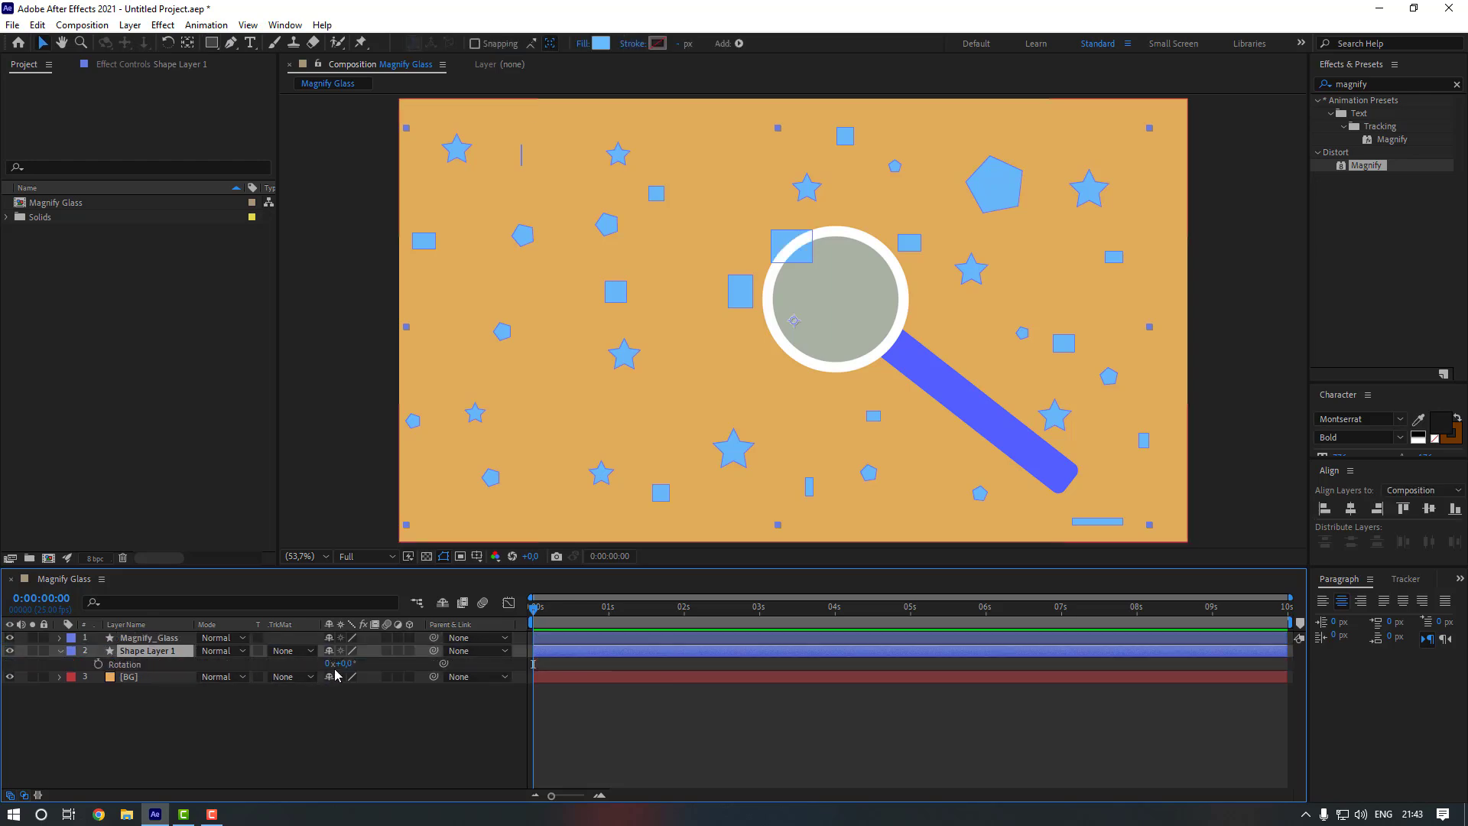
{"action": "left_click_drag", "start_coordinate": [338, 664], "coordinate": [362, 664]}
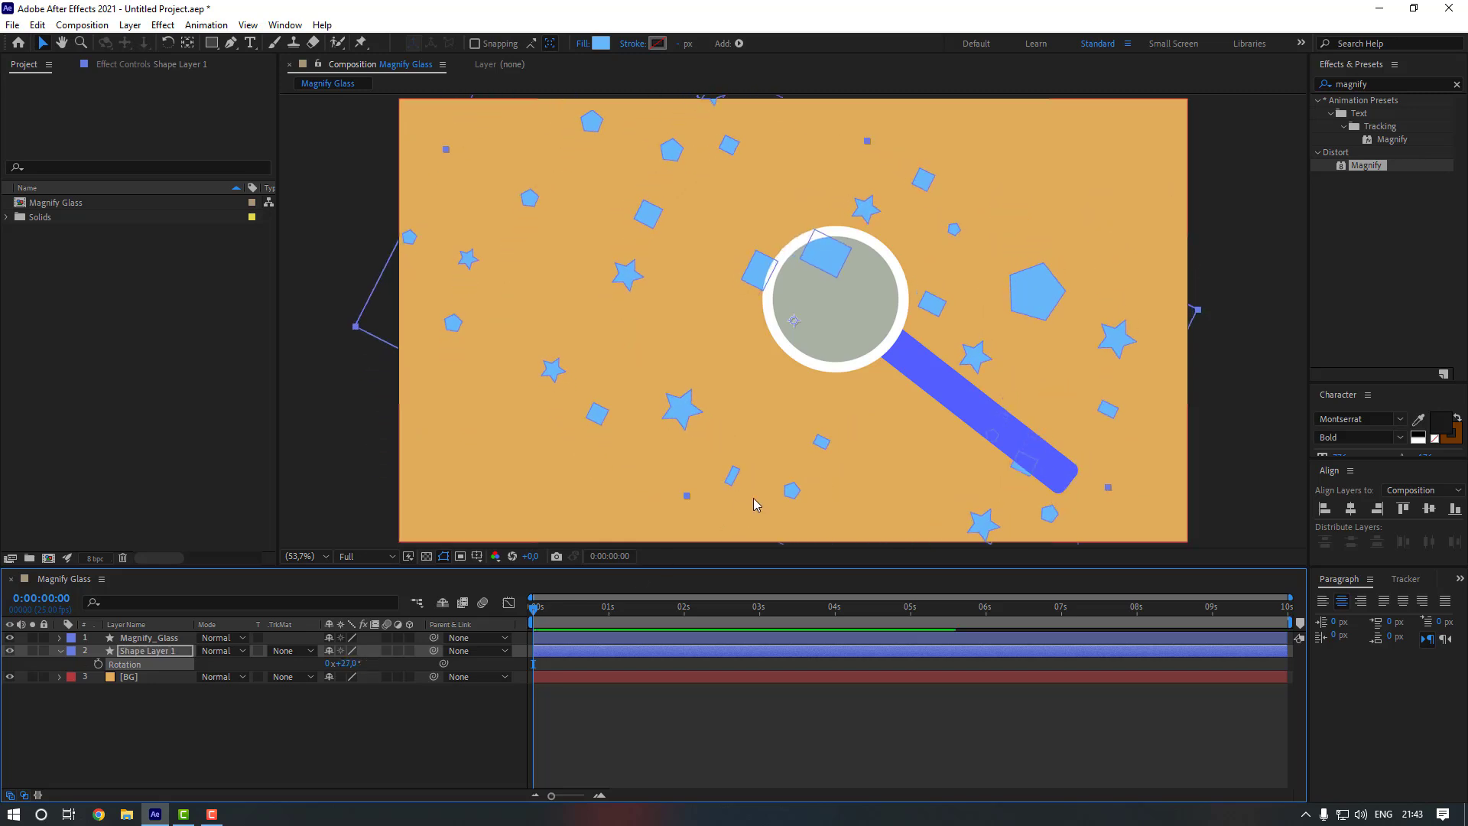
- Shift the shapes down-left, then duplicate the layer and offset the copy up-right
{"action": "left_click_drag", "start_coordinate": [720, 487], "coordinate": [646, 570]}
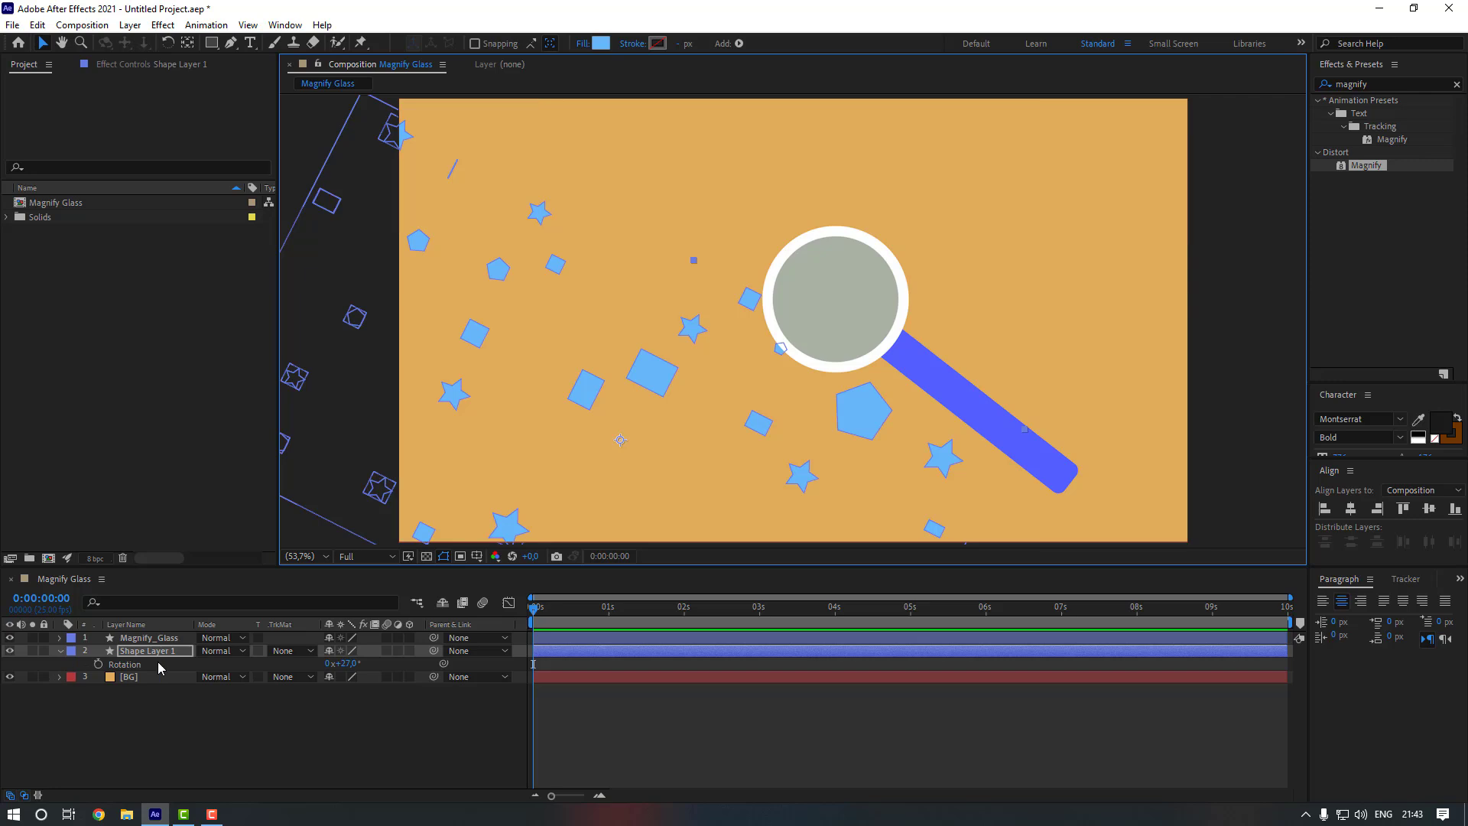
{"action": "key", "text": "ctrl+d"}
{"action": "left_click_drag", "start_coordinate": [585, 390], "coordinate": [874, 131]}
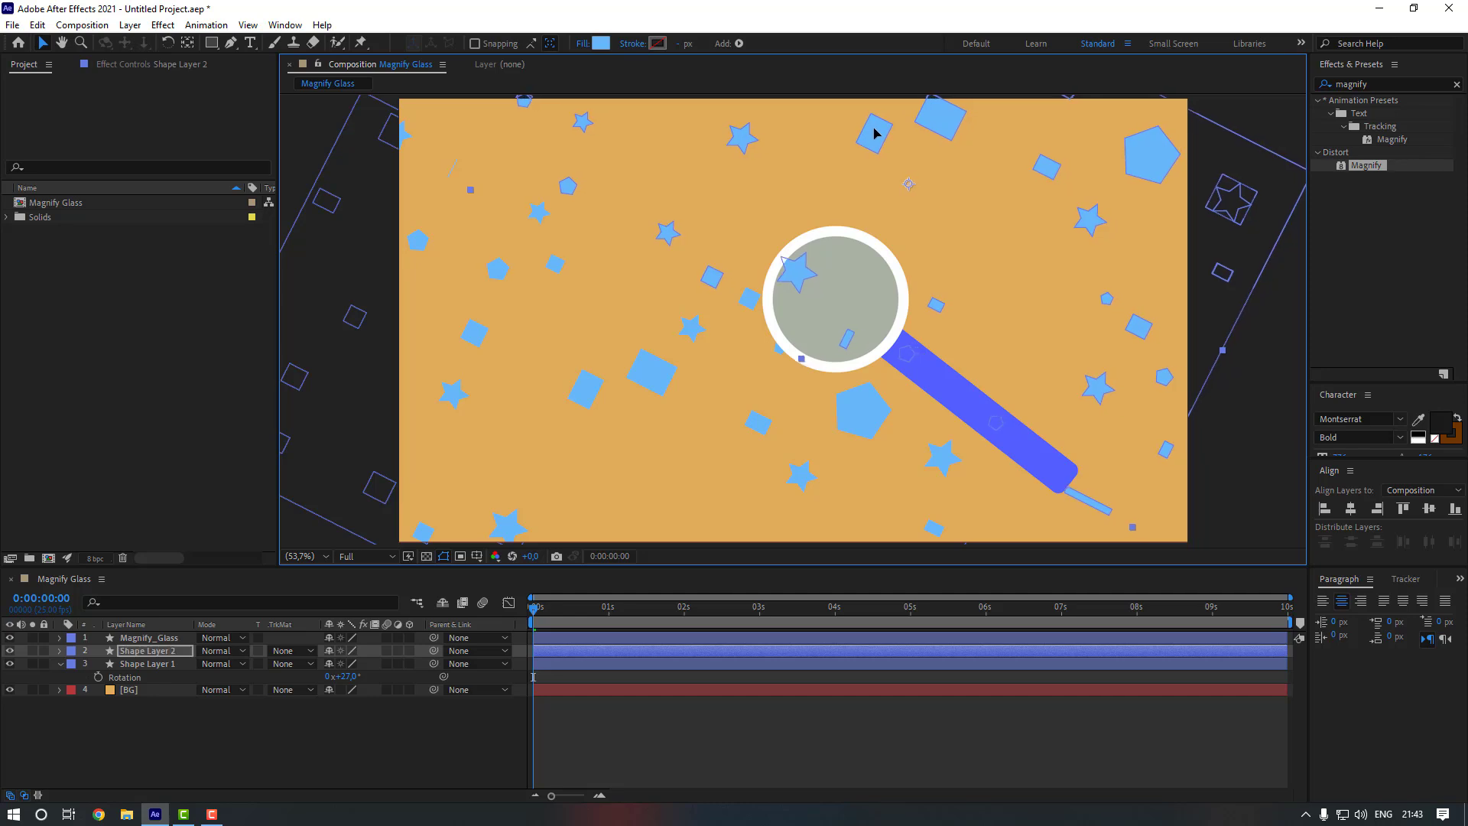
{"action": "left_click", "coordinate": [359, 746]}
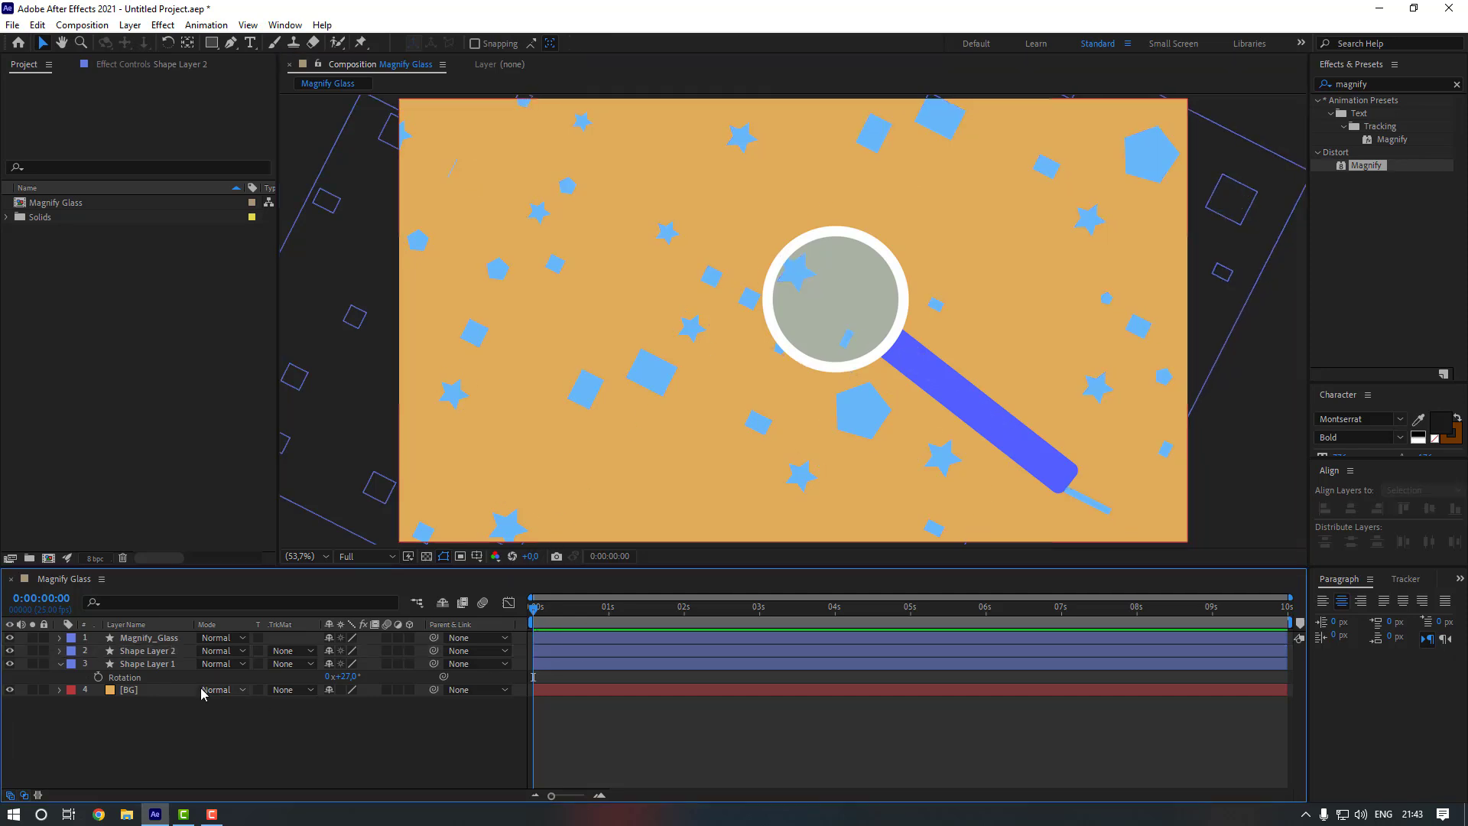
- Type SHAPES on the canvas and colour the text deep blue (2282D2)
{"action": "left_click", "coordinate": [250, 43]}
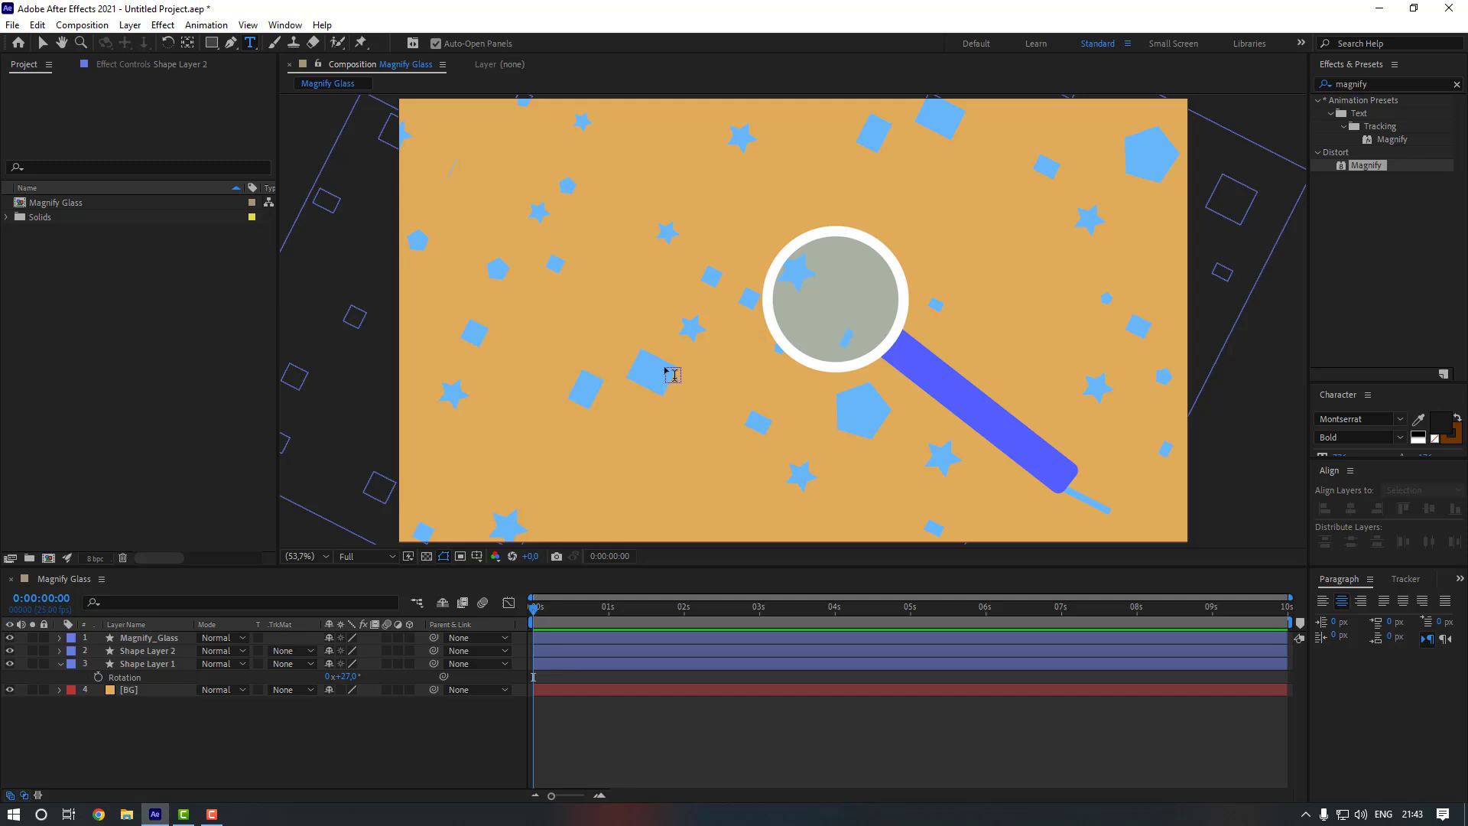
{"action": "left_click", "coordinate": [615, 350]}
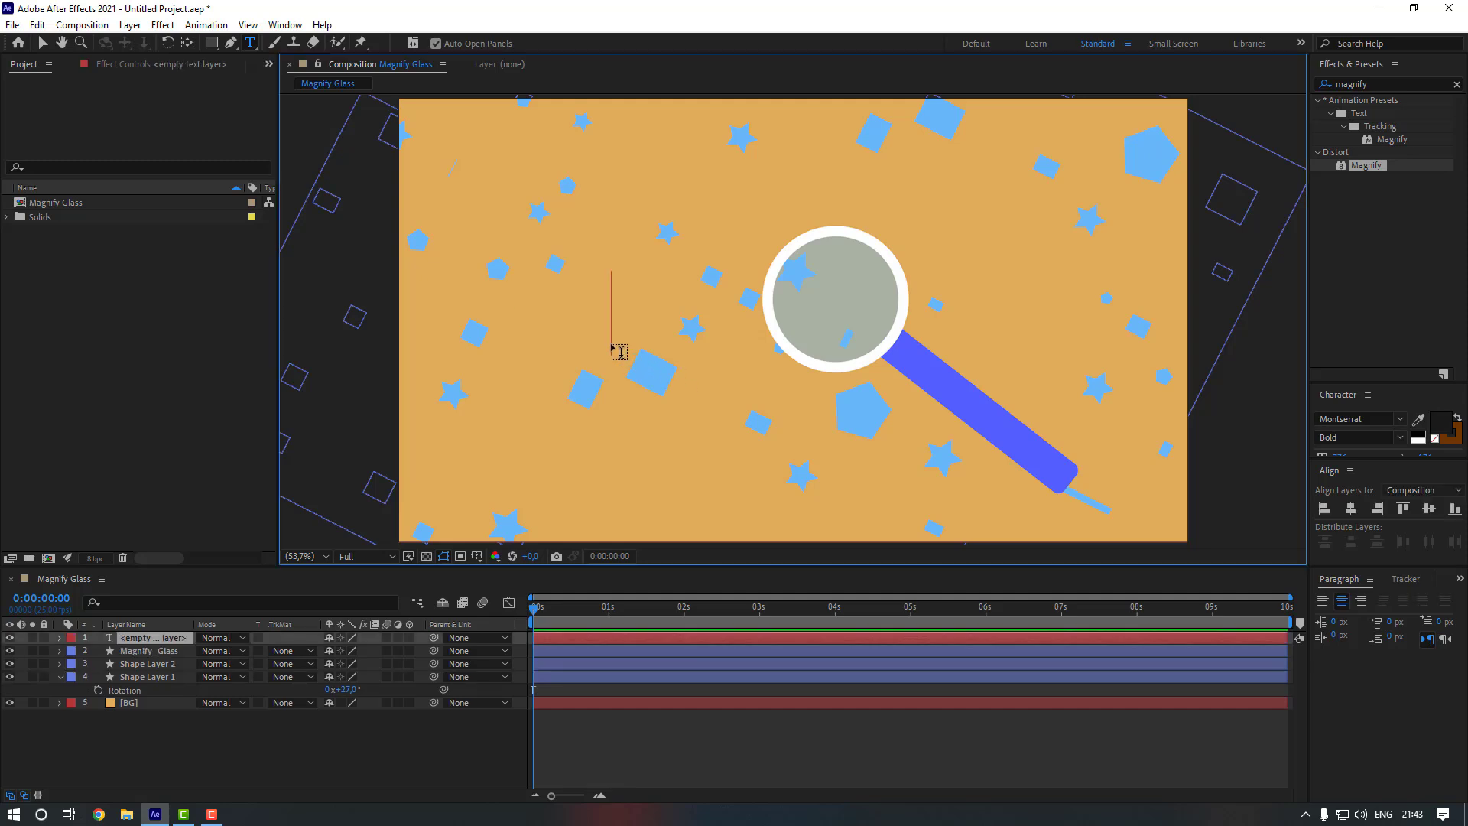
{"action": "type", "text": "S"}
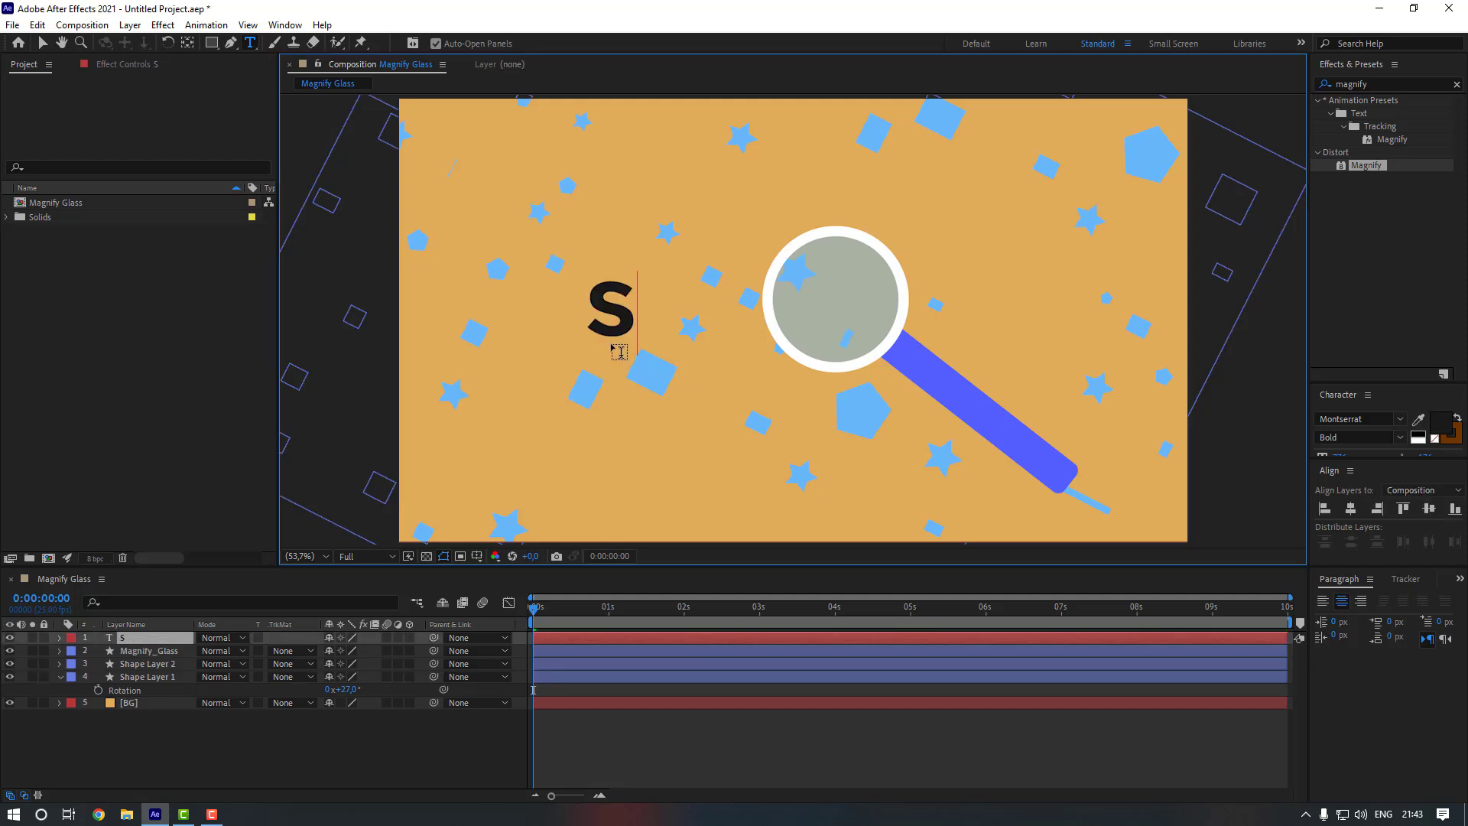
{"action": "type", "text": "HAPES"}
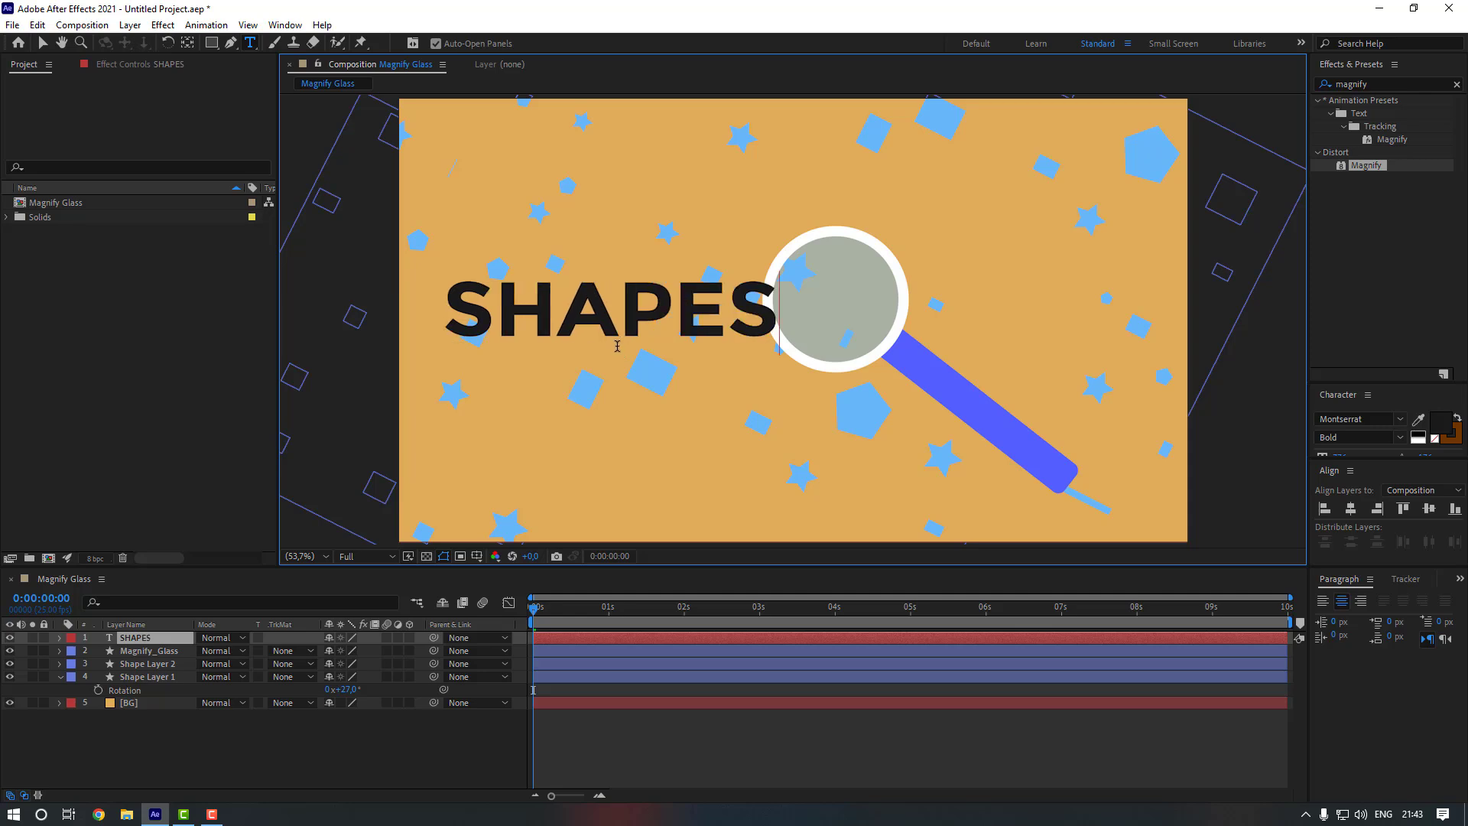
{"action": "key", "text": "ctrl+a"}
{"action": "left_click", "coordinate": [1418, 419]}
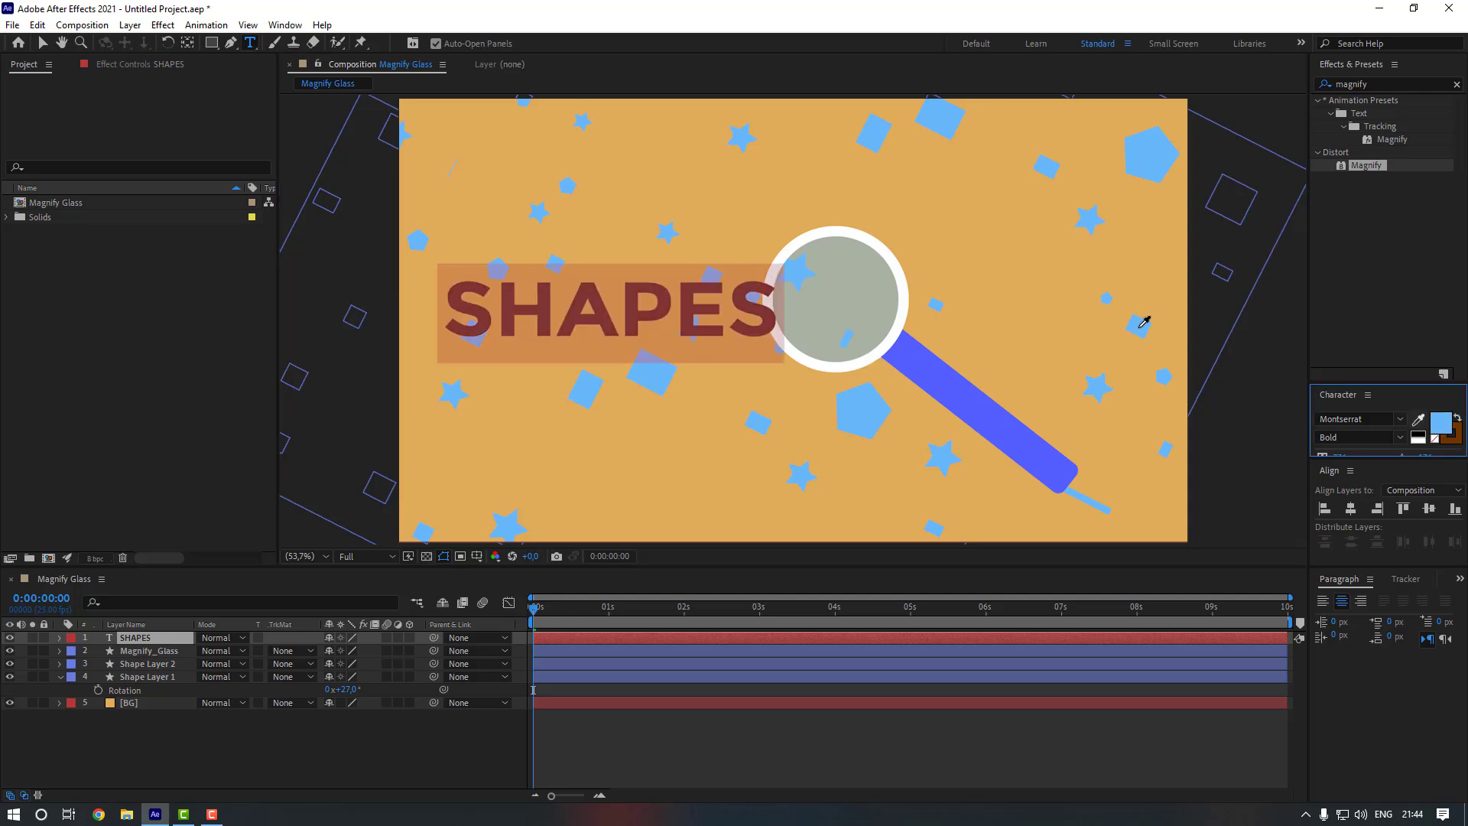
{"action": "left_click", "coordinate": [1139, 322]}
{"action": "left_click", "coordinate": [1444, 430]}
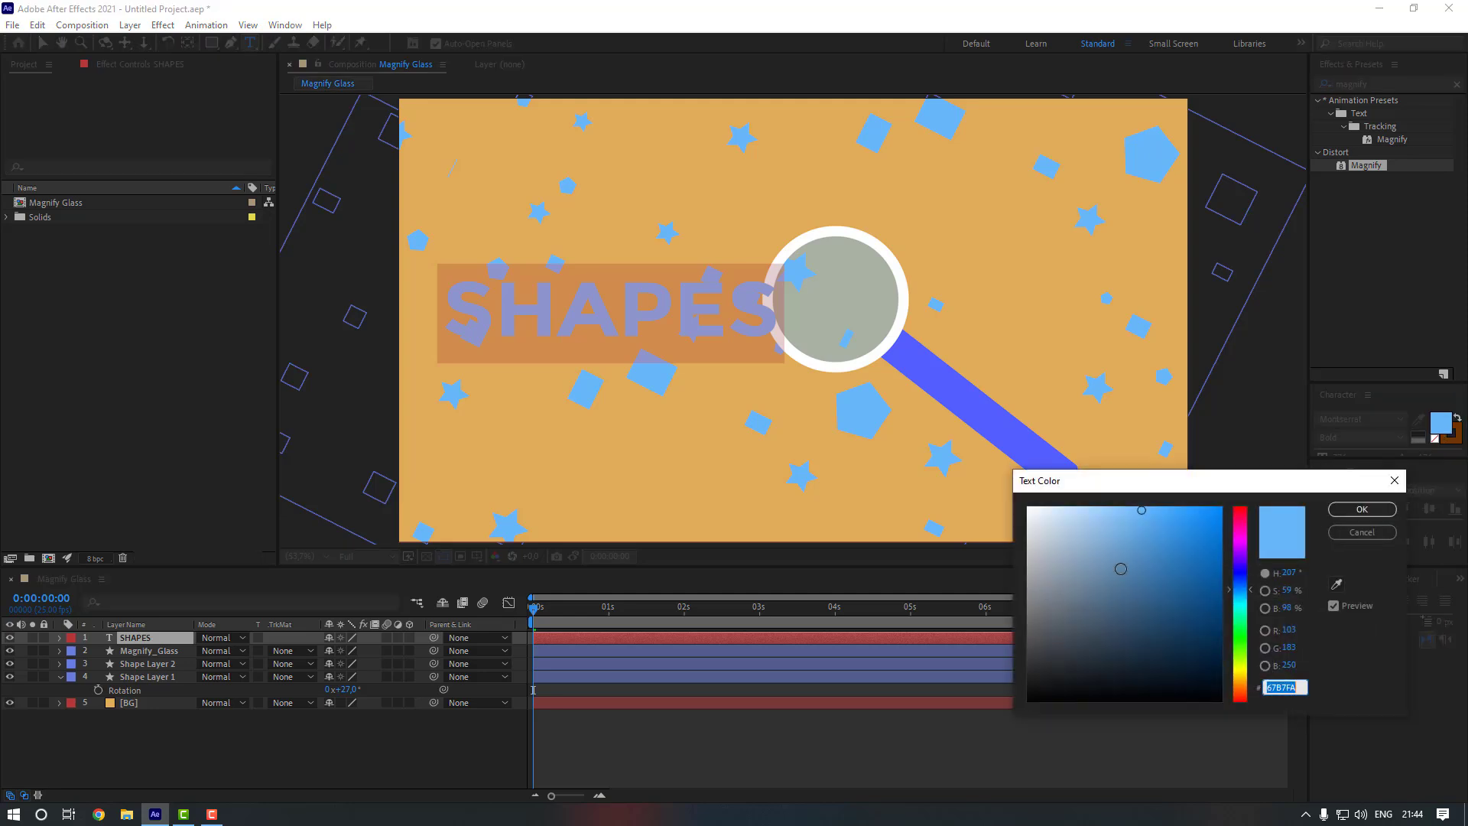
{"action": "left_click_drag", "start_coordinate": [1143, 522], "coordinate": [1190, 541]}
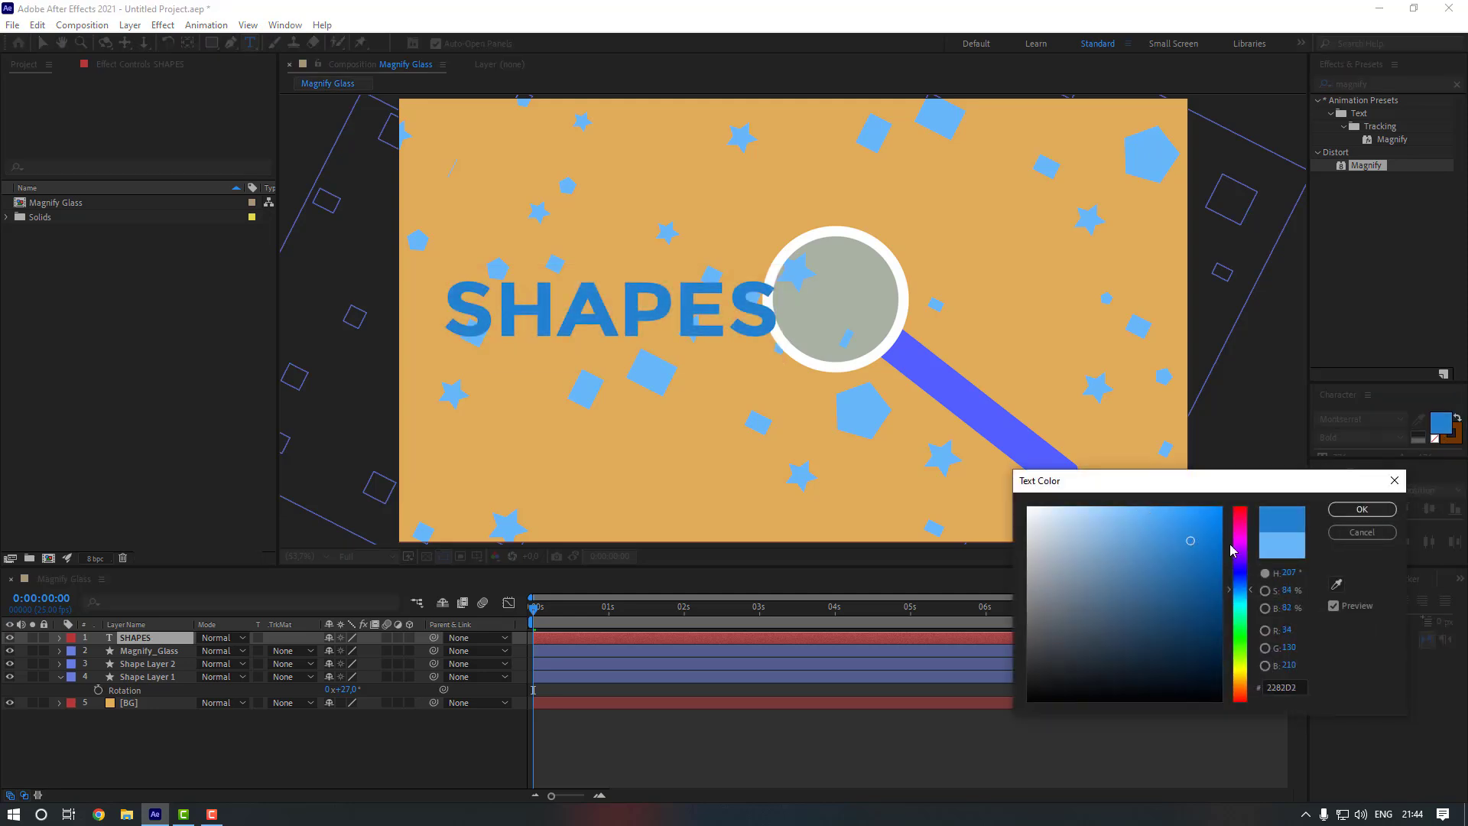
{"action": "left_click", "coordinate": [1362, 509]}
- Centre the SHAPES text in the comp and place its layer just above the background
{"action": "left_click", "coordinate": [42, 43]}
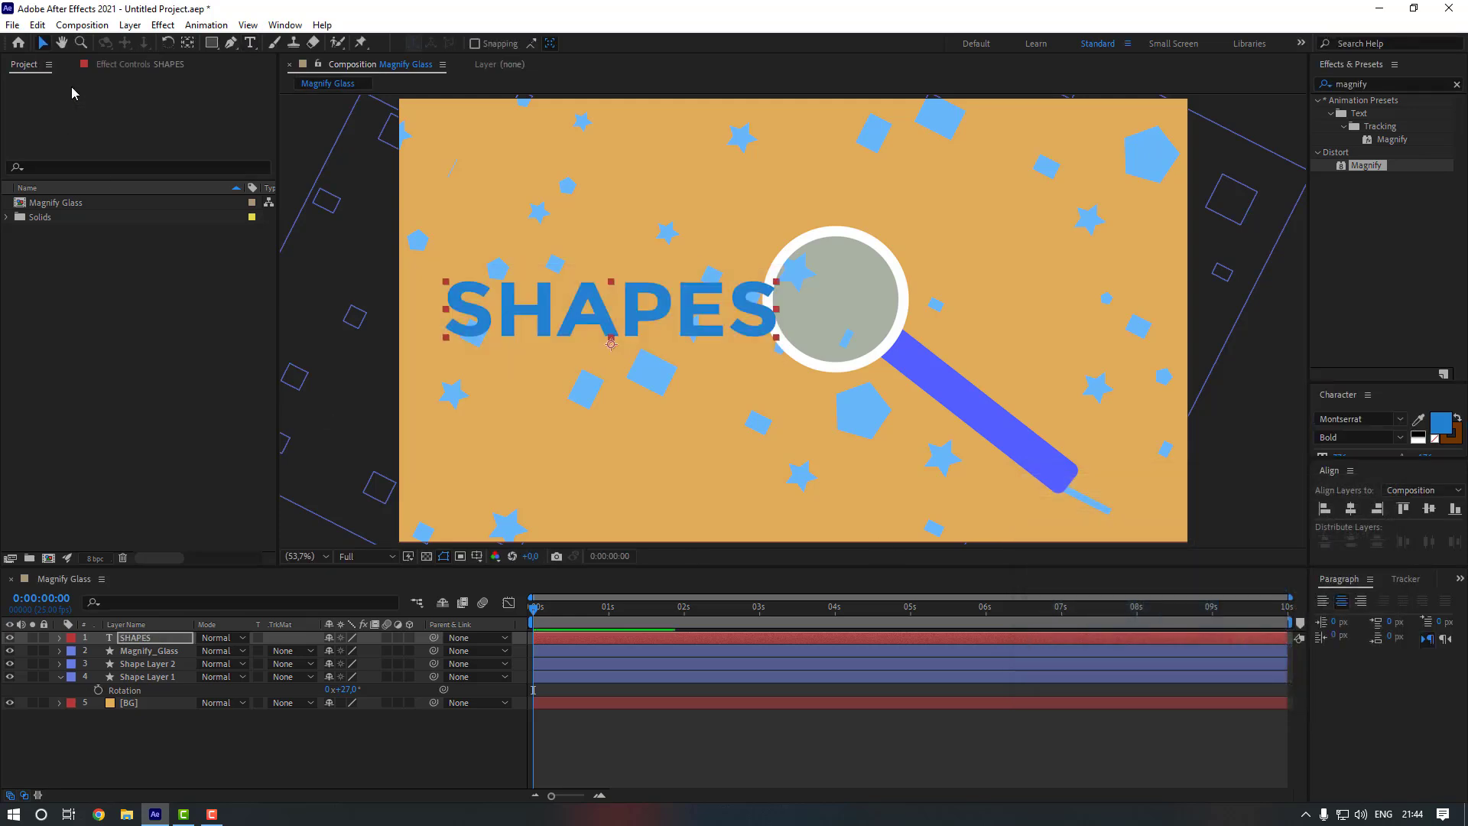
{"action": "left_click_drag", "start_coordinate": [643, 315], "coordinate": [811, 329]}
{"action": "left_click", "coordinate": [154, 637]}
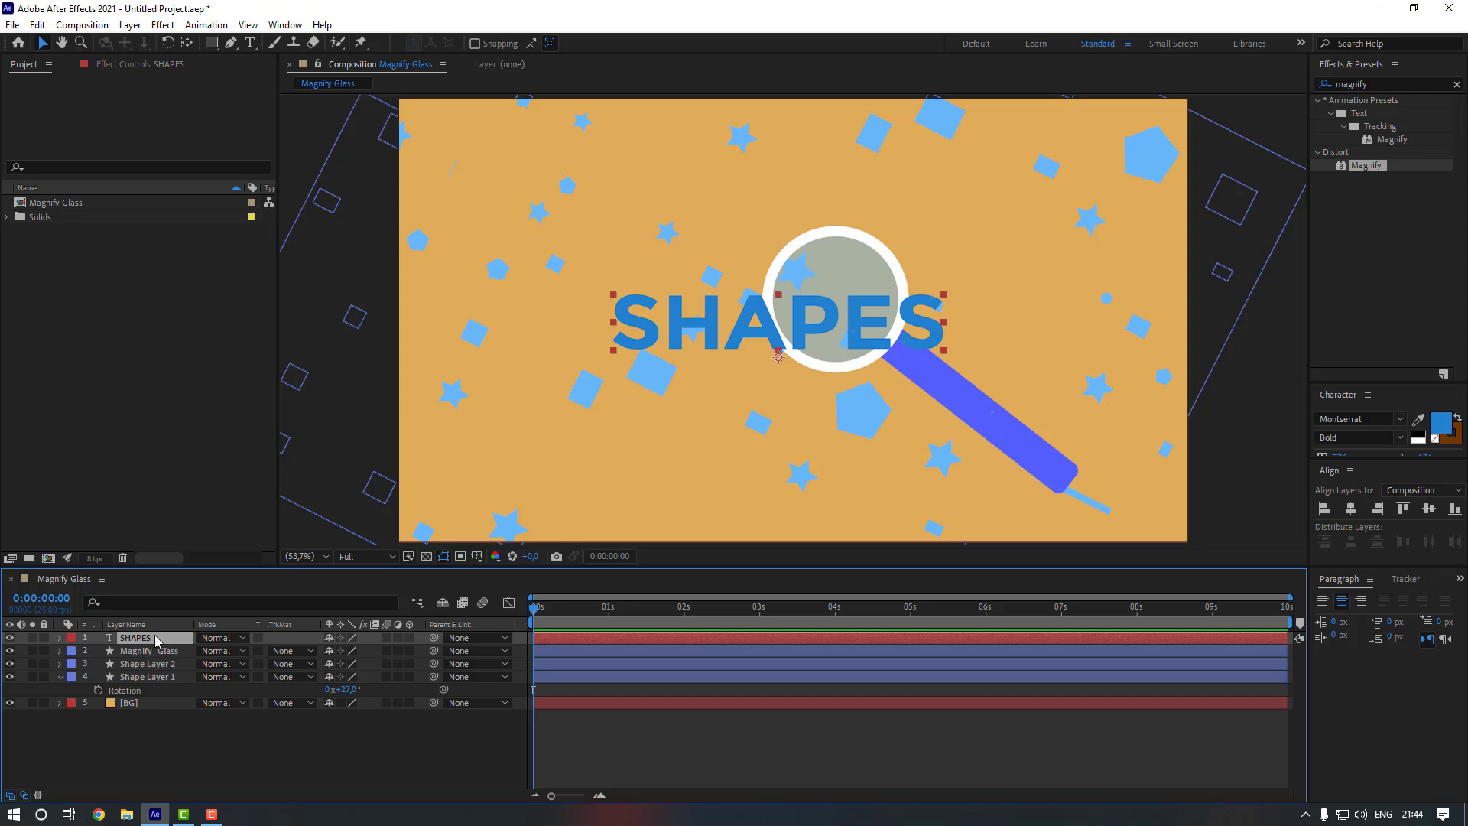
{"action": "left_click_drag", "start_coordinate": [157, 638], "coordinate": [157, 704]}
{"action": "left_click", "coordinate": [165, 641]}
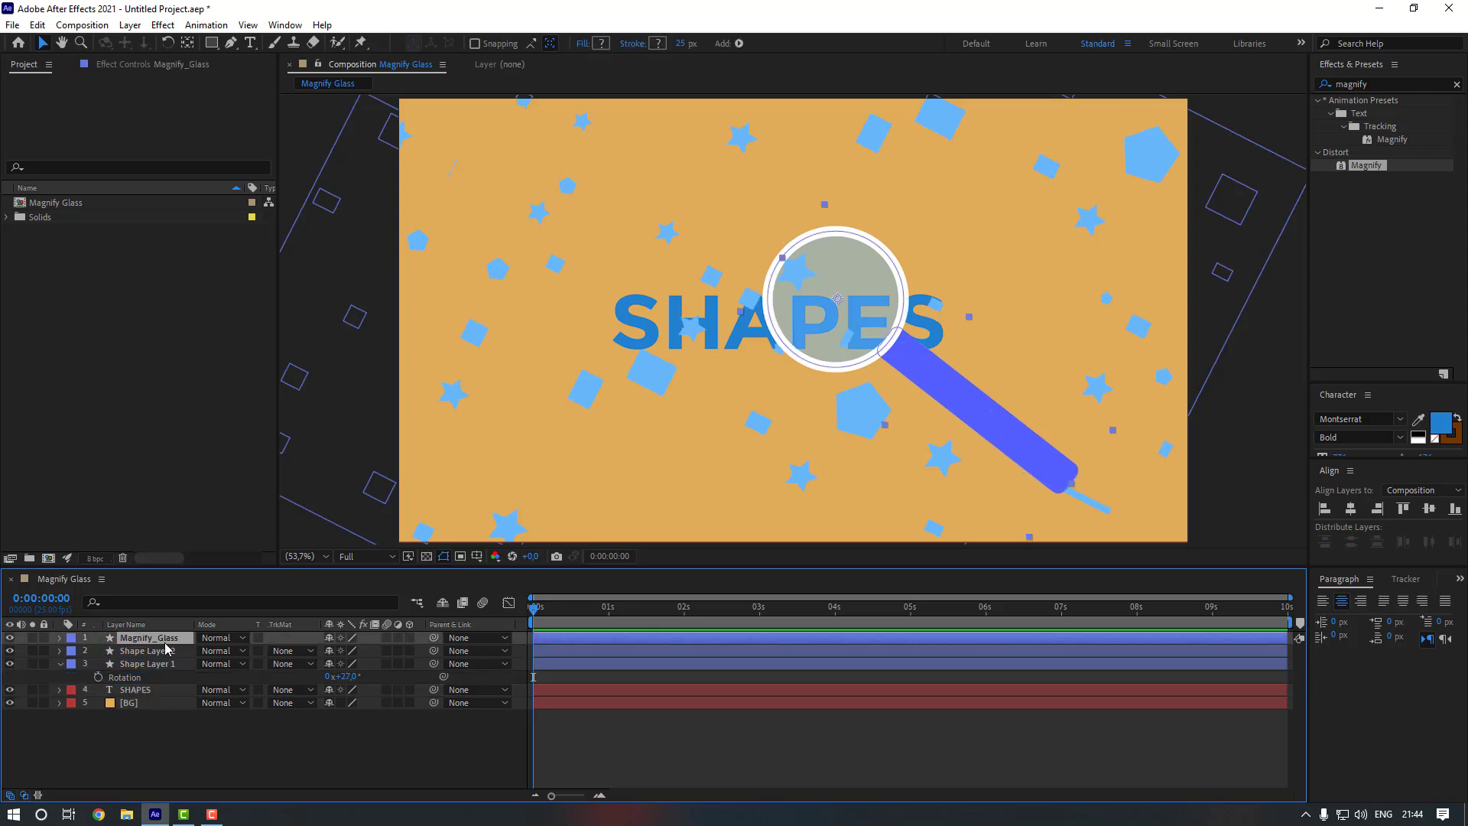
- Keyframe Magnify_Glass's Position starting off the upper-right edge, then moving it at 0:14
{"action": "key", "text": "p"}
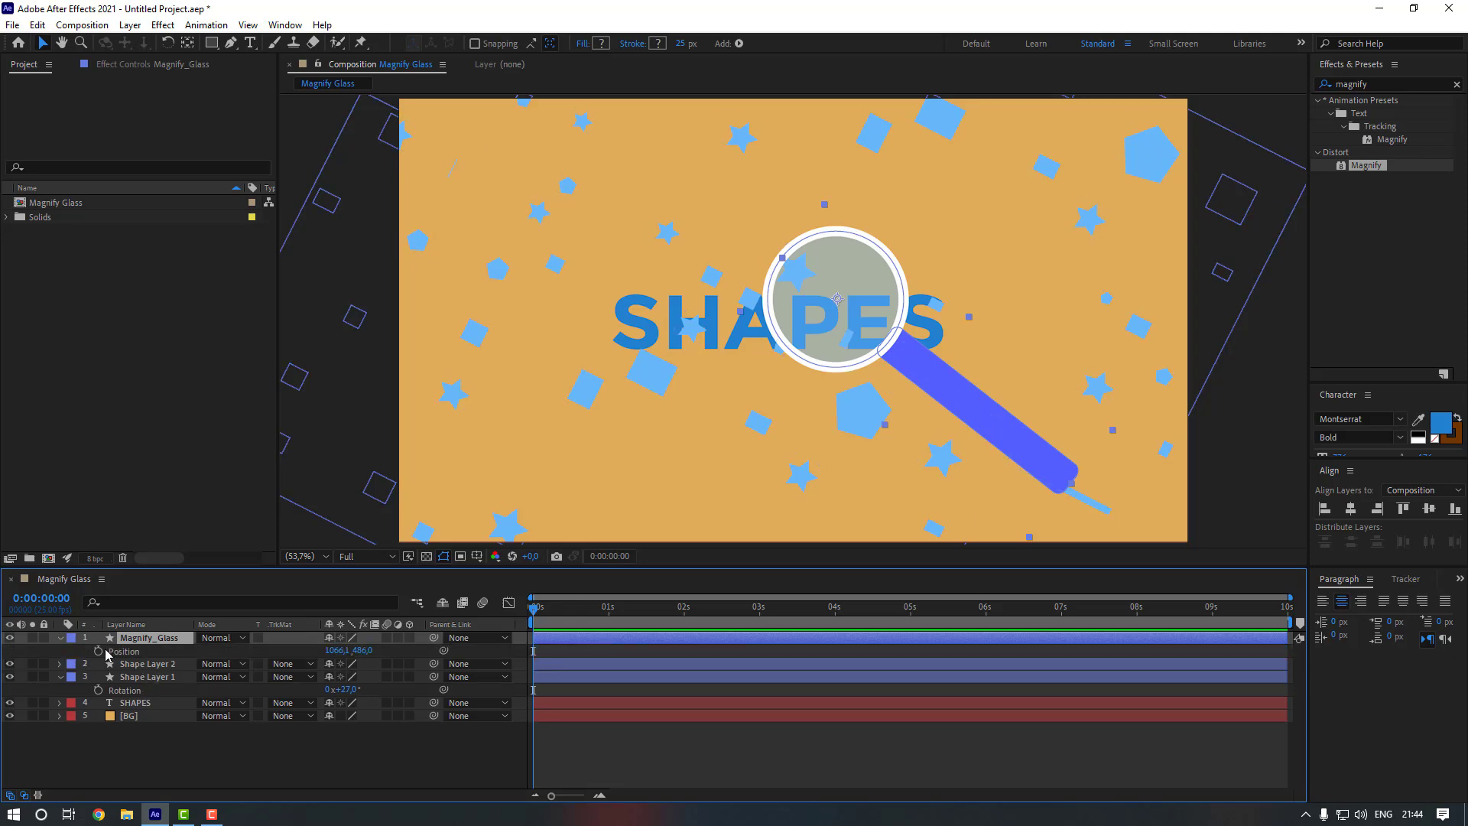
{"action": "left_click", "coordinate": [98, 651]}
{"action": "left_click_drag", "start_coordinate": [977, 423], "coordinate": [1310, 304]}
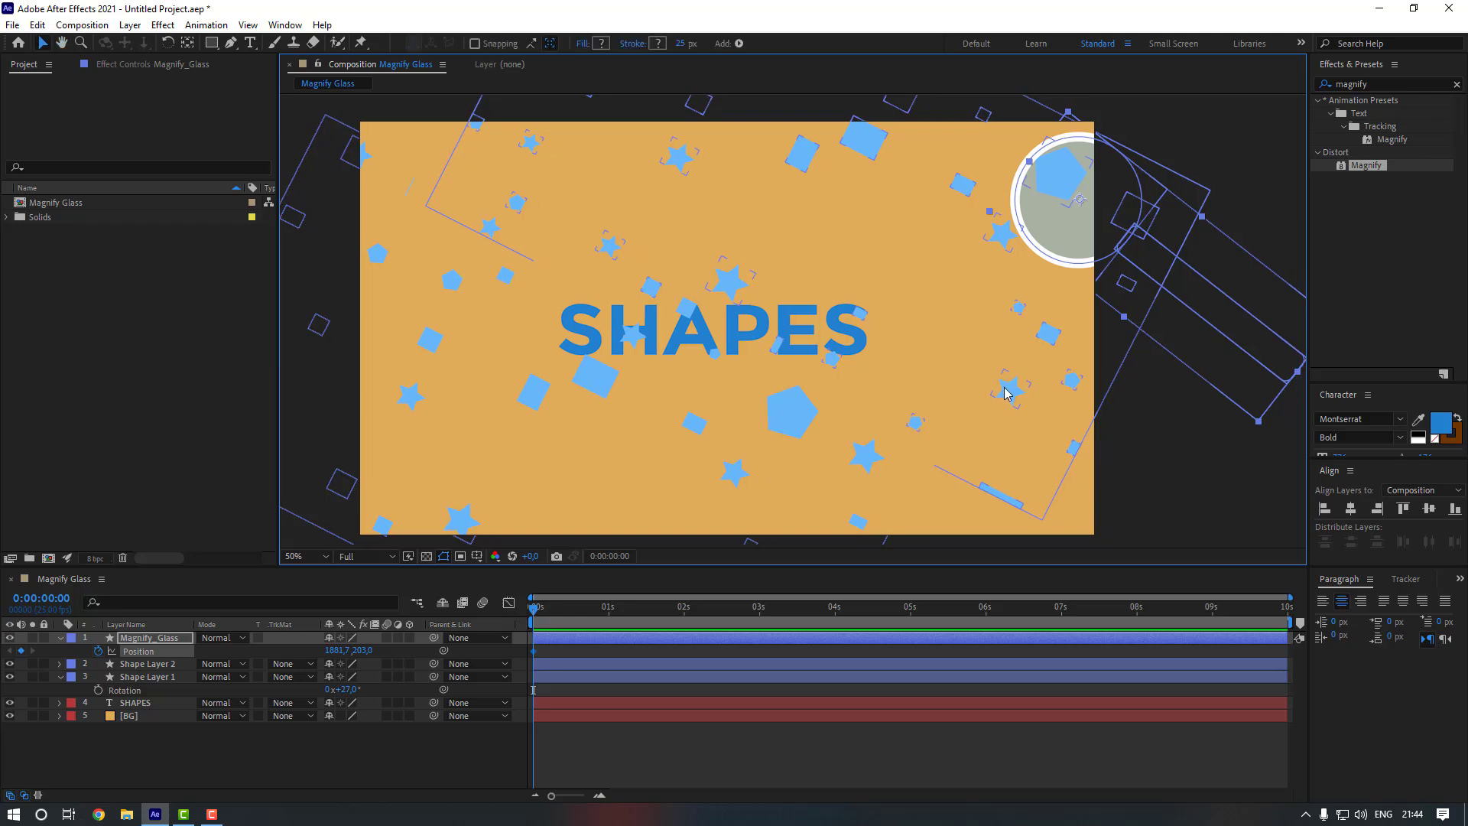
{"action": "key", "text": "comma"}
{"action": "key", "text": "comma"}
{"action": "left_click_drag", "start_coordinate": [1043, 348], "coordinate": [760, 374]}
{"action": "left_click", "coordinate": [575, 608]}
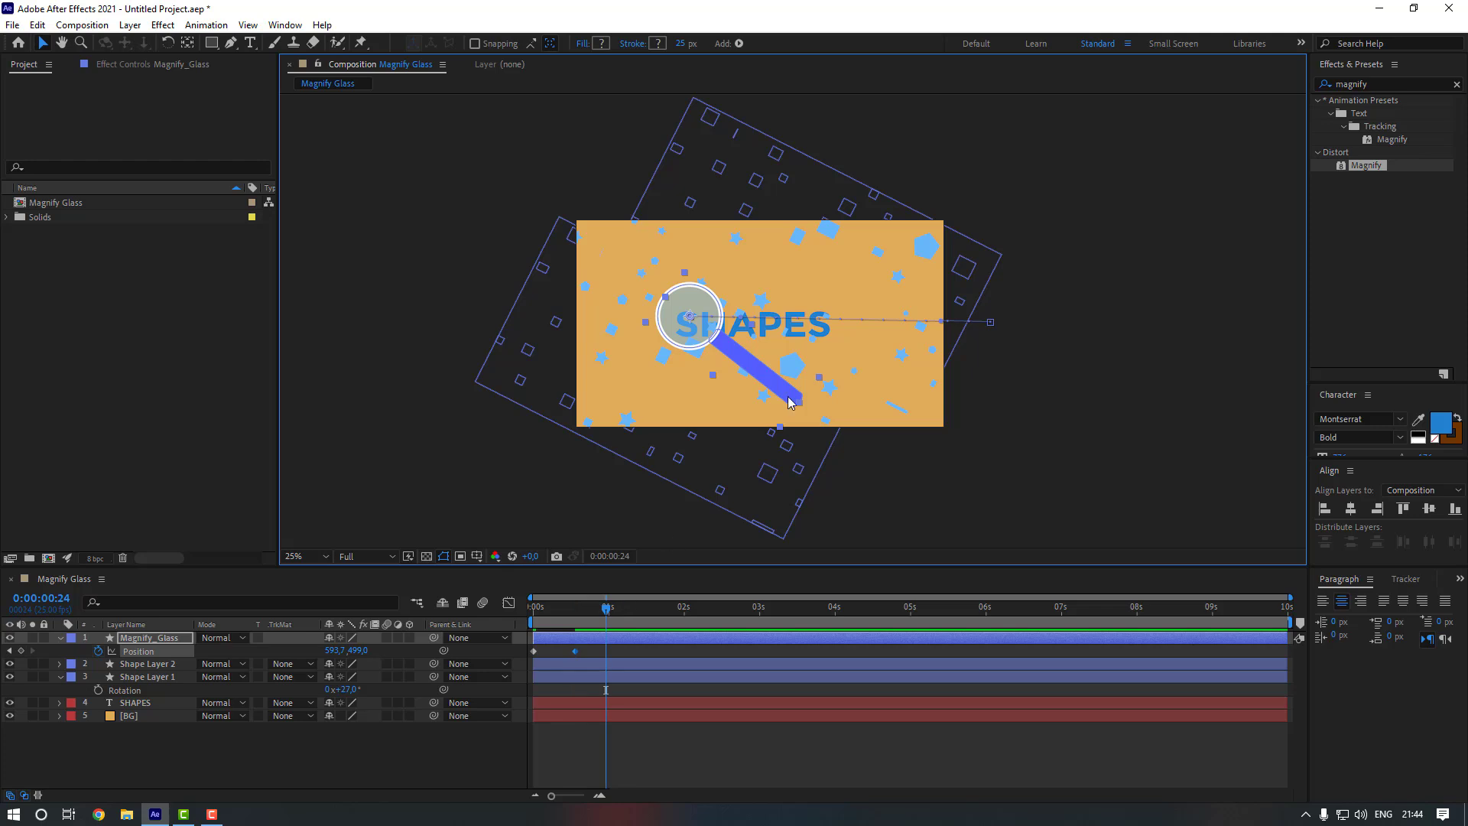
{"action": "left_click_drag", "start_coordinate": [768, 377], "coordinate": [895, 384]}
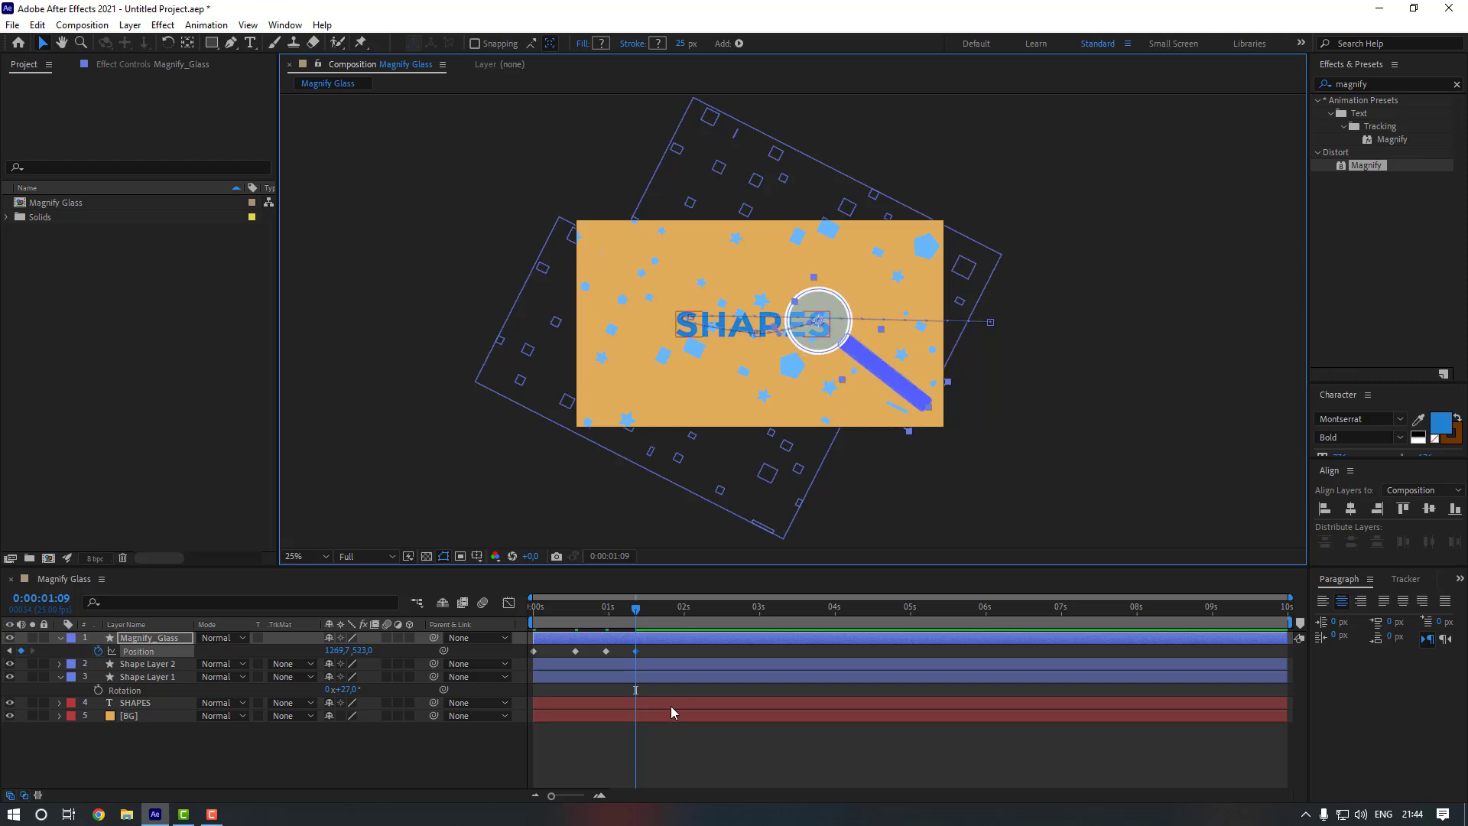
{"action": "key", "text": "shift+slash"}
- Apply Easy Ease to the glass's Position keyframes and reshape their speed curve
{"action": "right_click", "coordinate": [635, 656]}
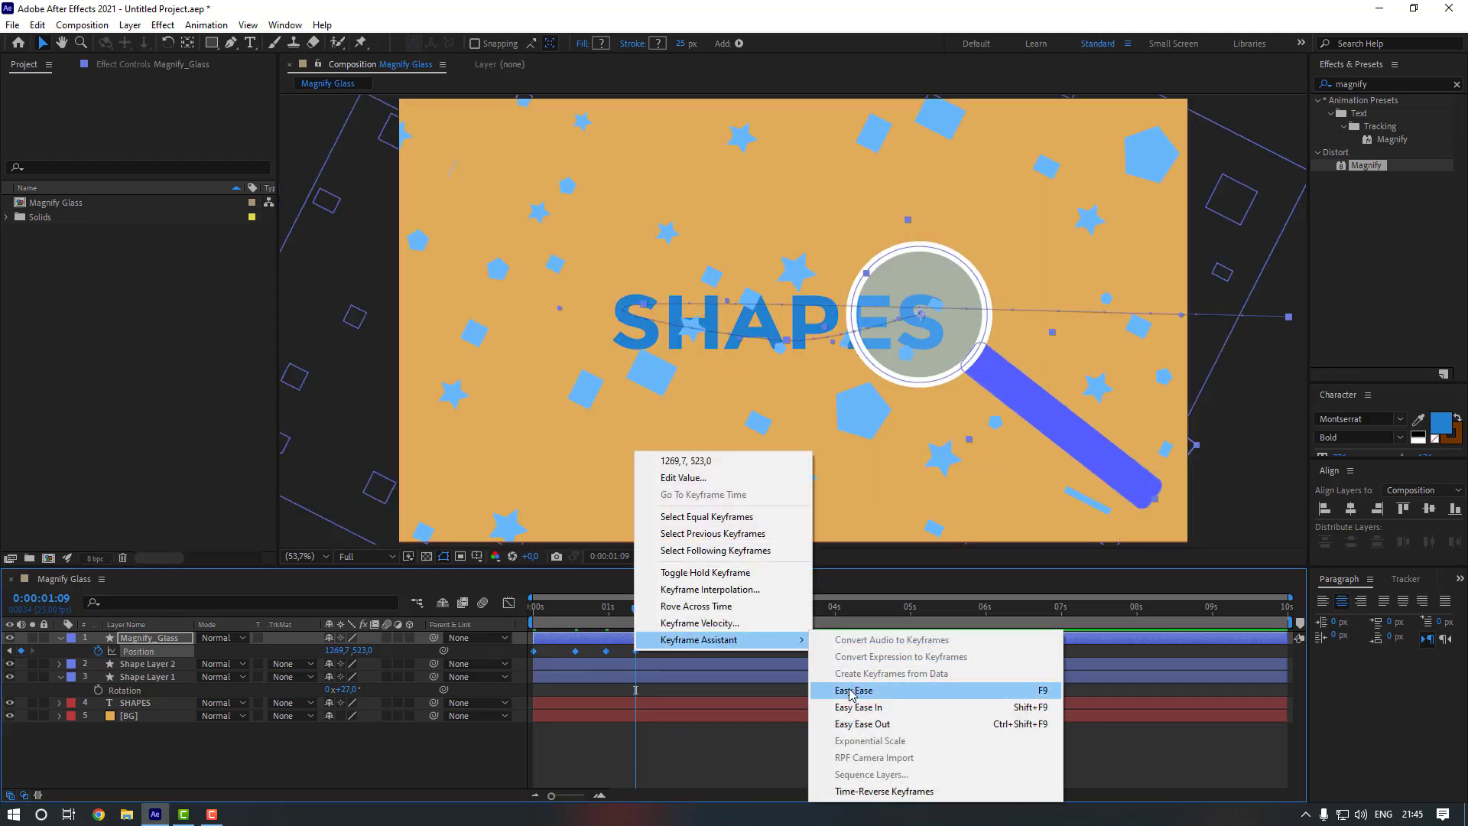
{"action": "left_click", "coordinate": [848, 596]}
{"action": "left_click", "coordinate": [579, 649]}
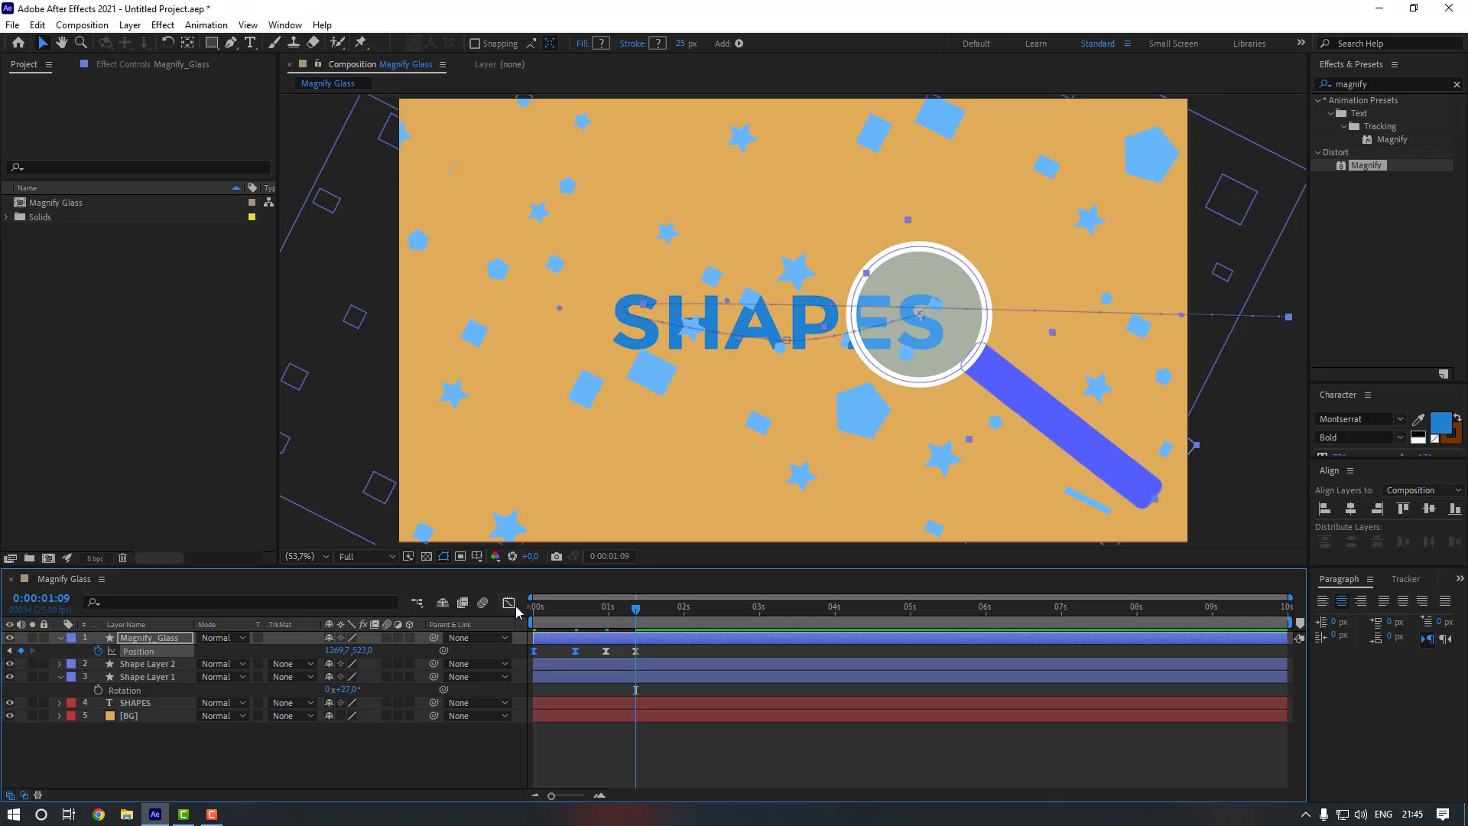
{"action": "left_click", "coordinate": [508, 603]}
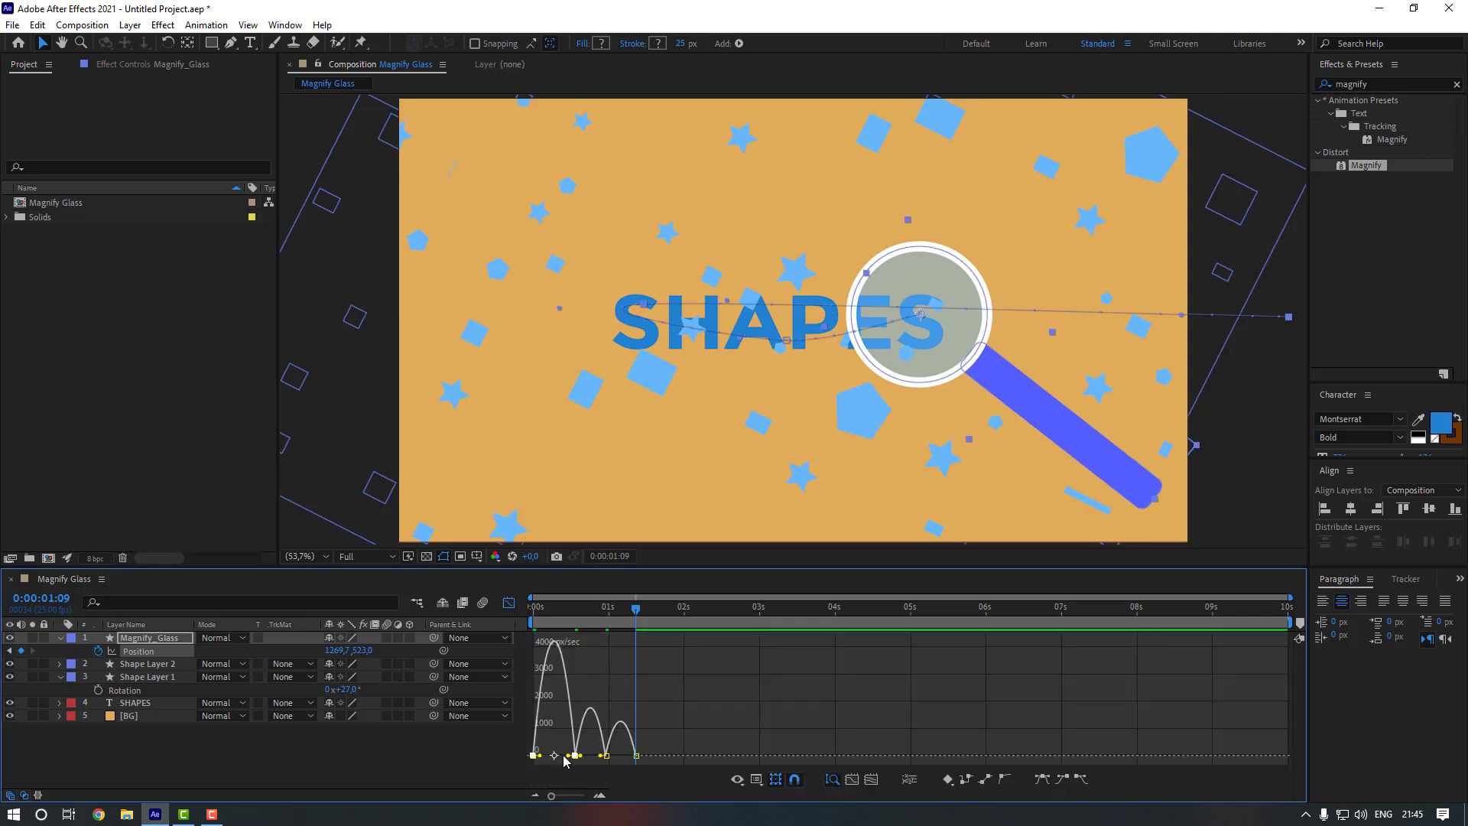
{"action": "mouse_move", "coordinate": [568, 757]}
{"action": "left_mouse_down"}
{"action": "mouse_move", "coordinate": [552, 730]}
{"action": "mouse_move", "coordinate": [544, 761]}
{"action": "left_mouse_up"}
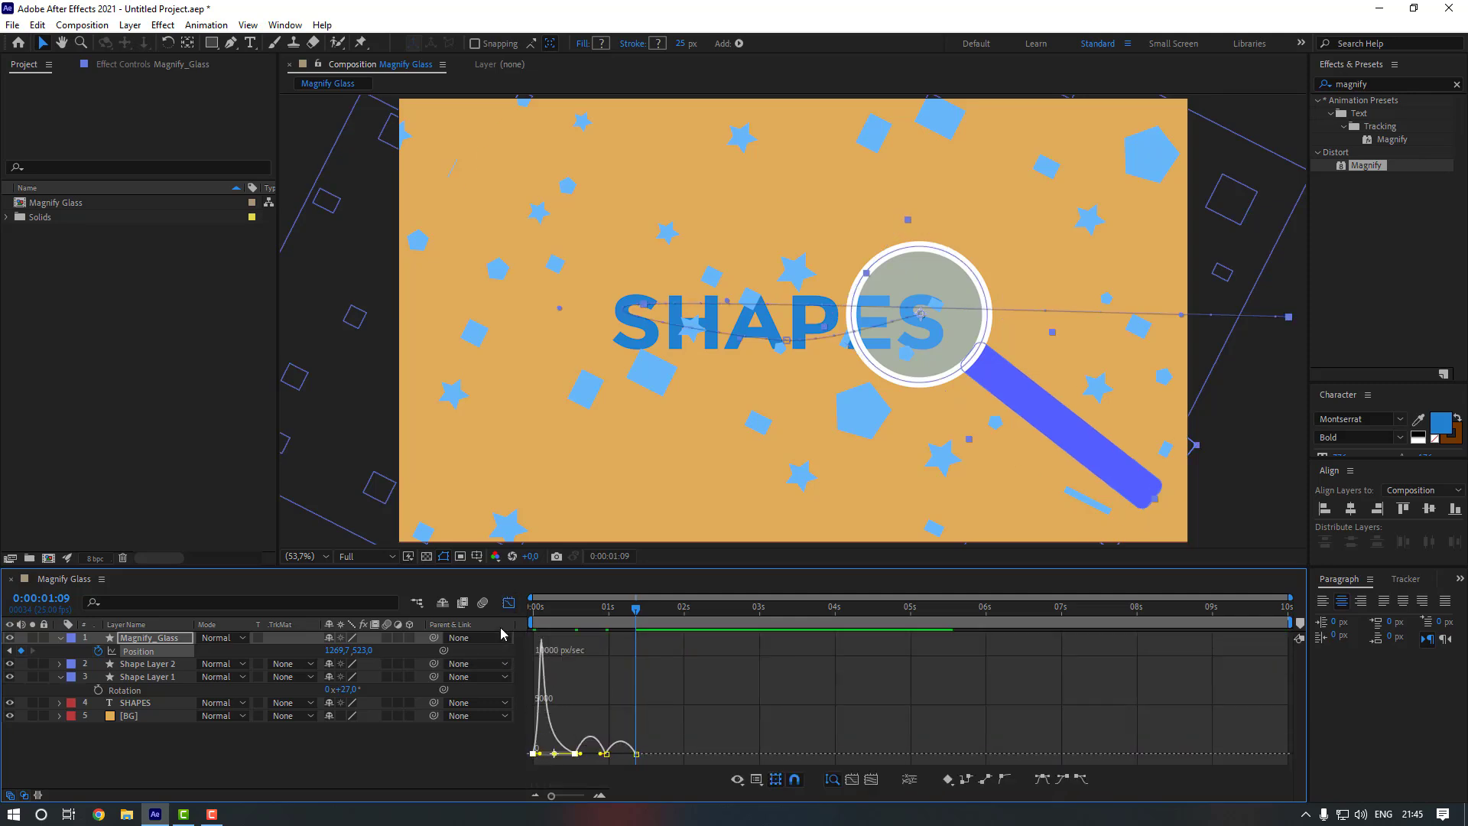
{"action": "key", "text": "shift+F3"}
{"action": "left_click", "coordinate": [699, 651]}
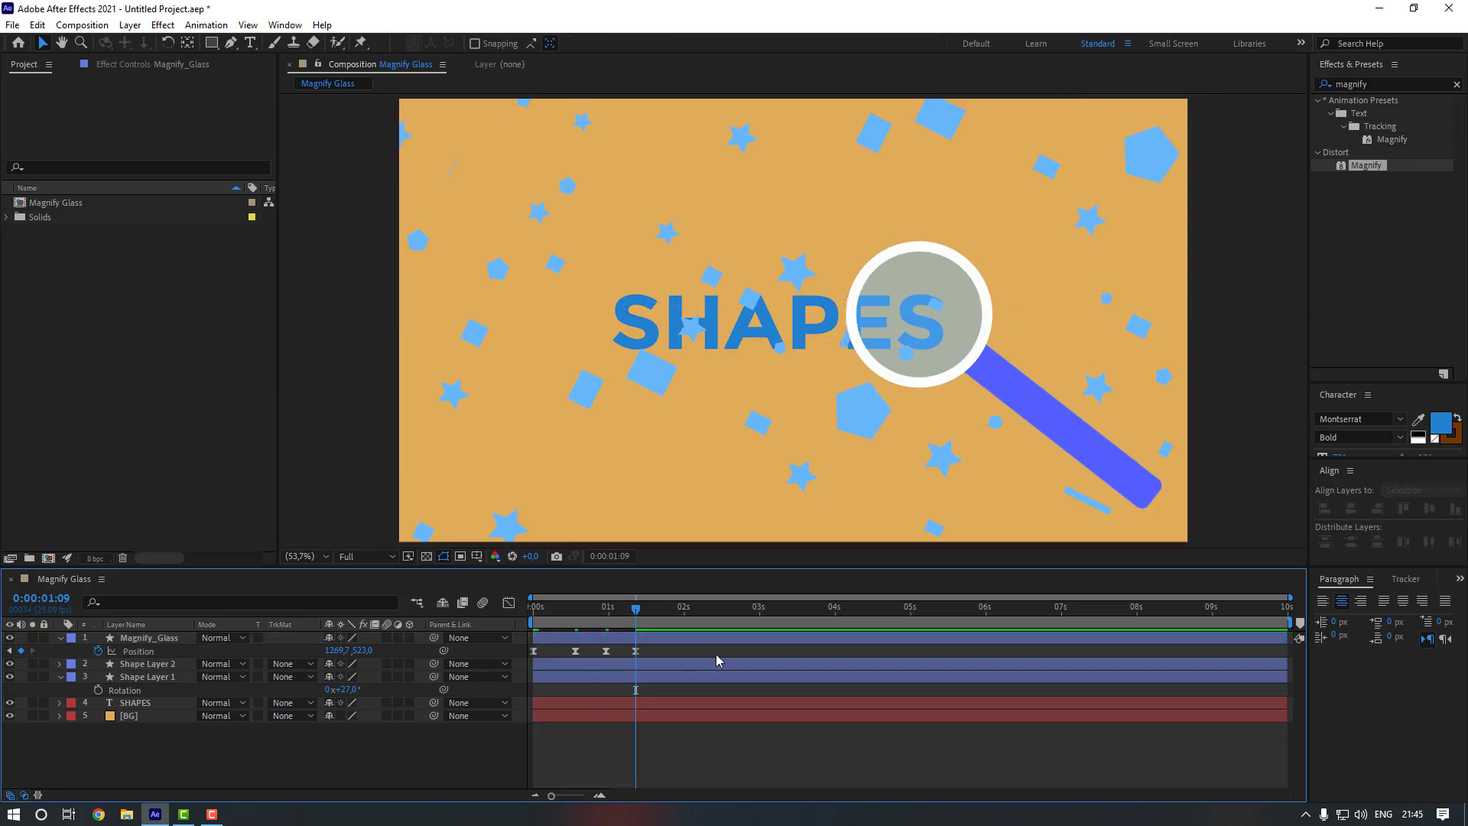
{"action": "key", "text": "space"}
- Stretch the Position keyframes so the sweep ends near 3 seconds, and preview it
{"action": "left_click", "coordinate": [605, 651]}
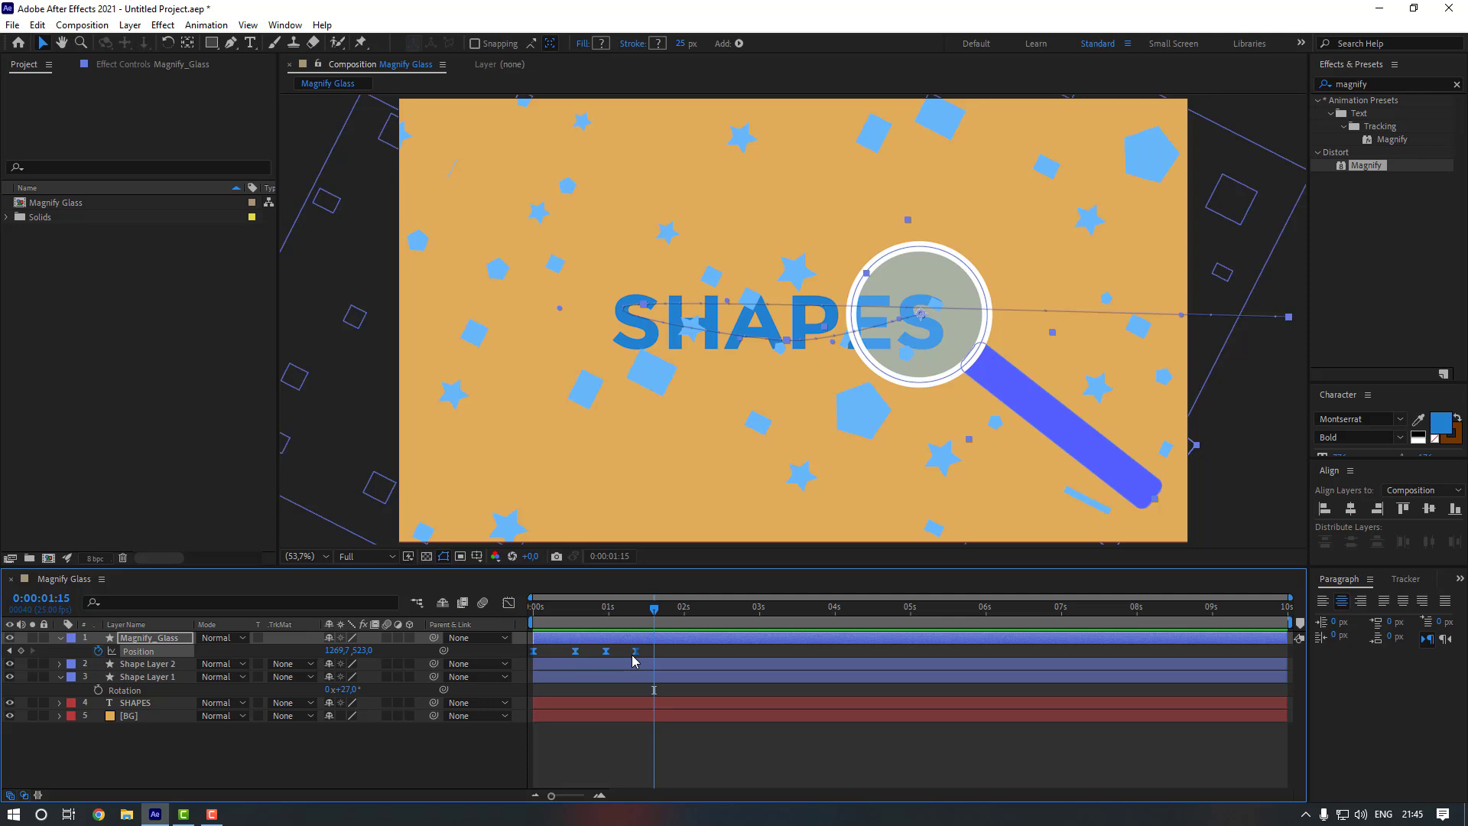
{"action": "left_click_drag", "start_coordinate": [637, 656], "coordinate": [759, 656]}
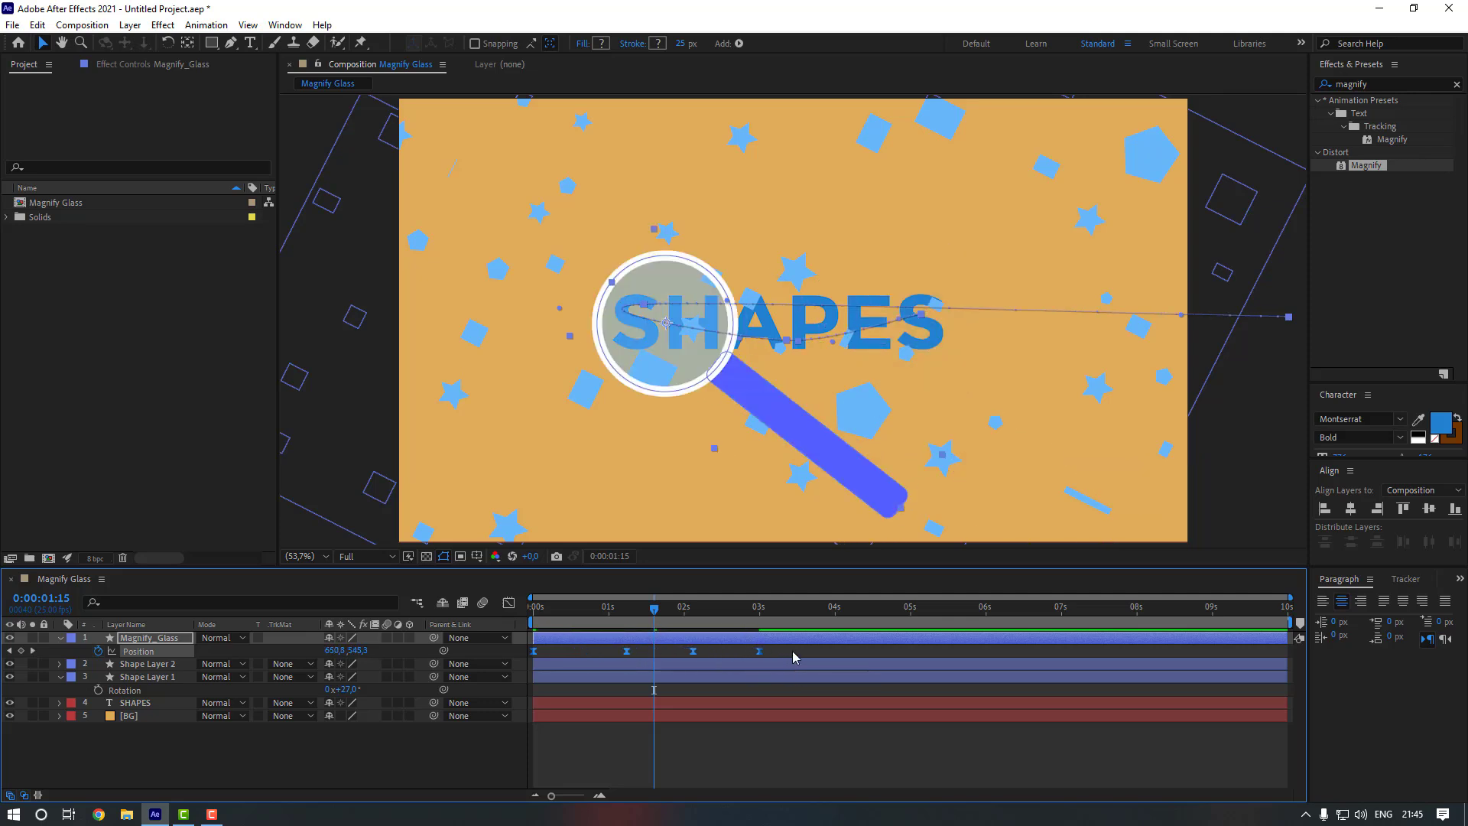
{"action": "left_click", "coordinate": [793, 656]}
{"action": "key", "text": "space"}
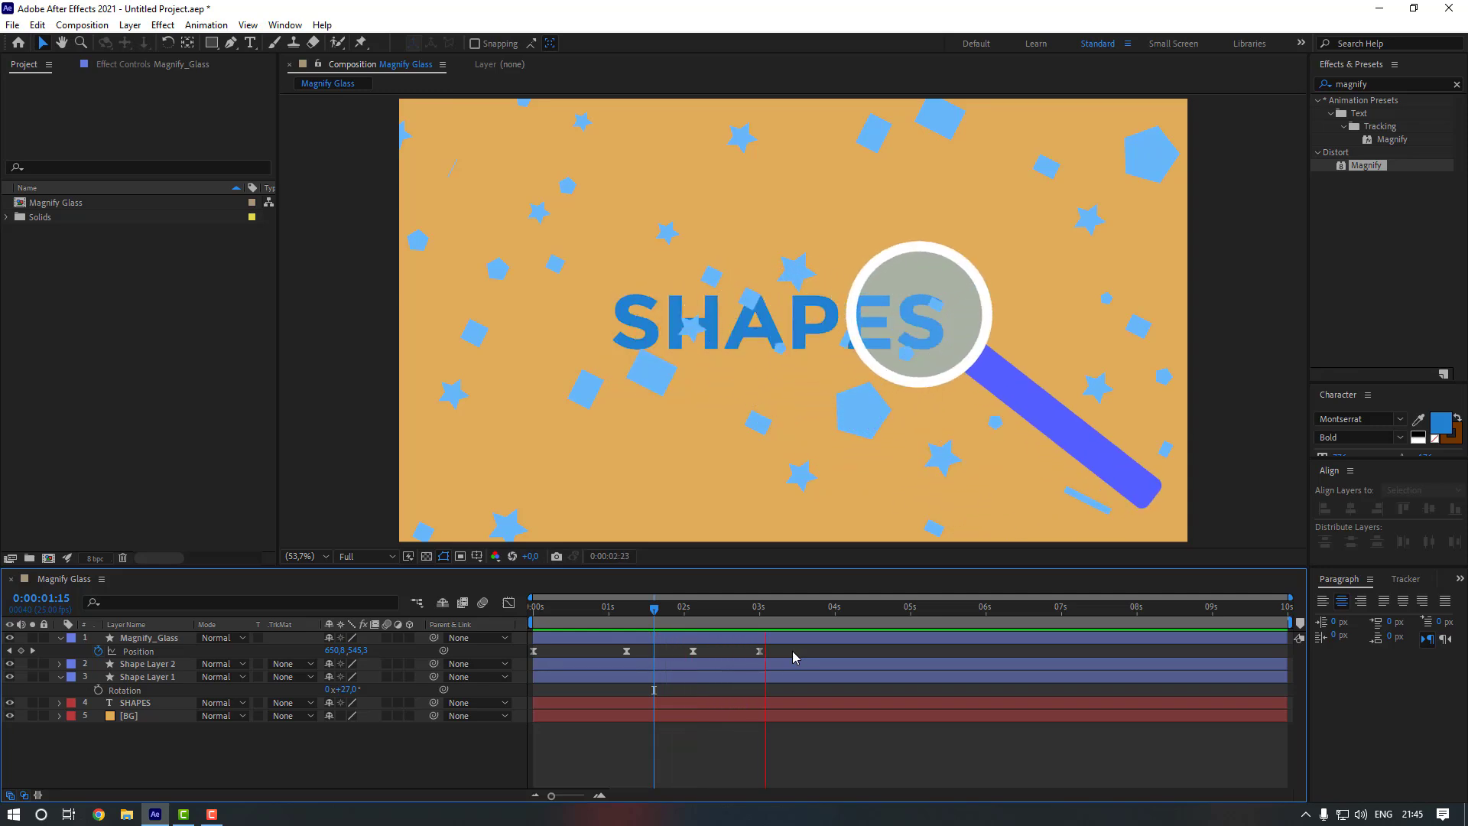
{"action": "key", "text": "space"}
{"action": "mouse_move", "coordinate": [676, 607]}
{"action": "left_mouse_down"}
{"action": "mouse_move", "coordinate": [633, 609]}
{"action": "mouse_move", "coordinate": [654, 625]}
{"action": "left_mouse_up"}
{"action": "left_click_drag", "start_coordinate": [819, 647], "coordinate": [526, 676]}
- Set the Position keyframes' spatial interpolation to Linear
{"action": "right_click", "coordinate": [627, 650]}
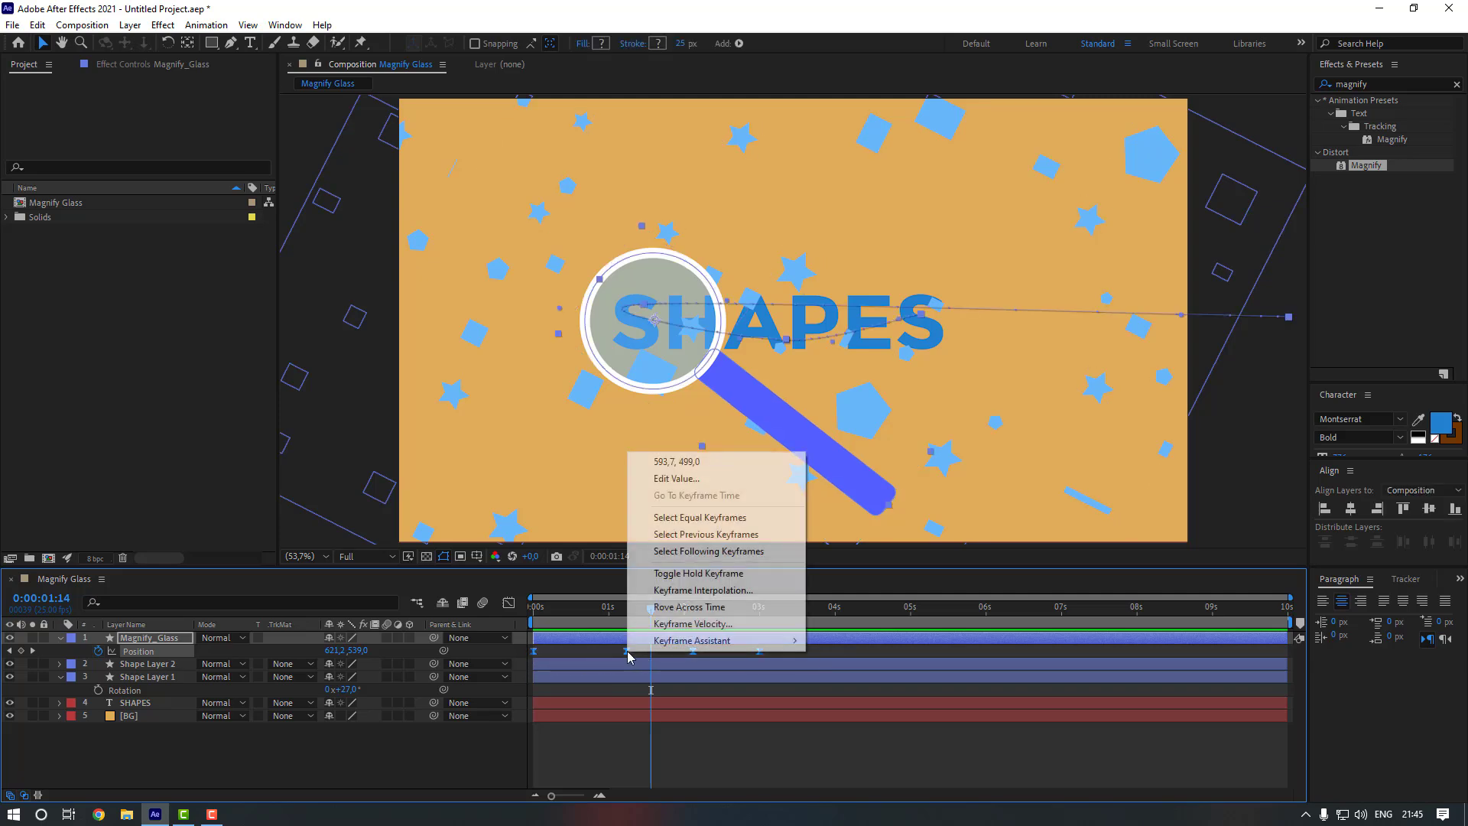
{"action": "left_click", "coordinate": [692, 590]}
{"action": "left_click", "coordinate": [761, 384]}
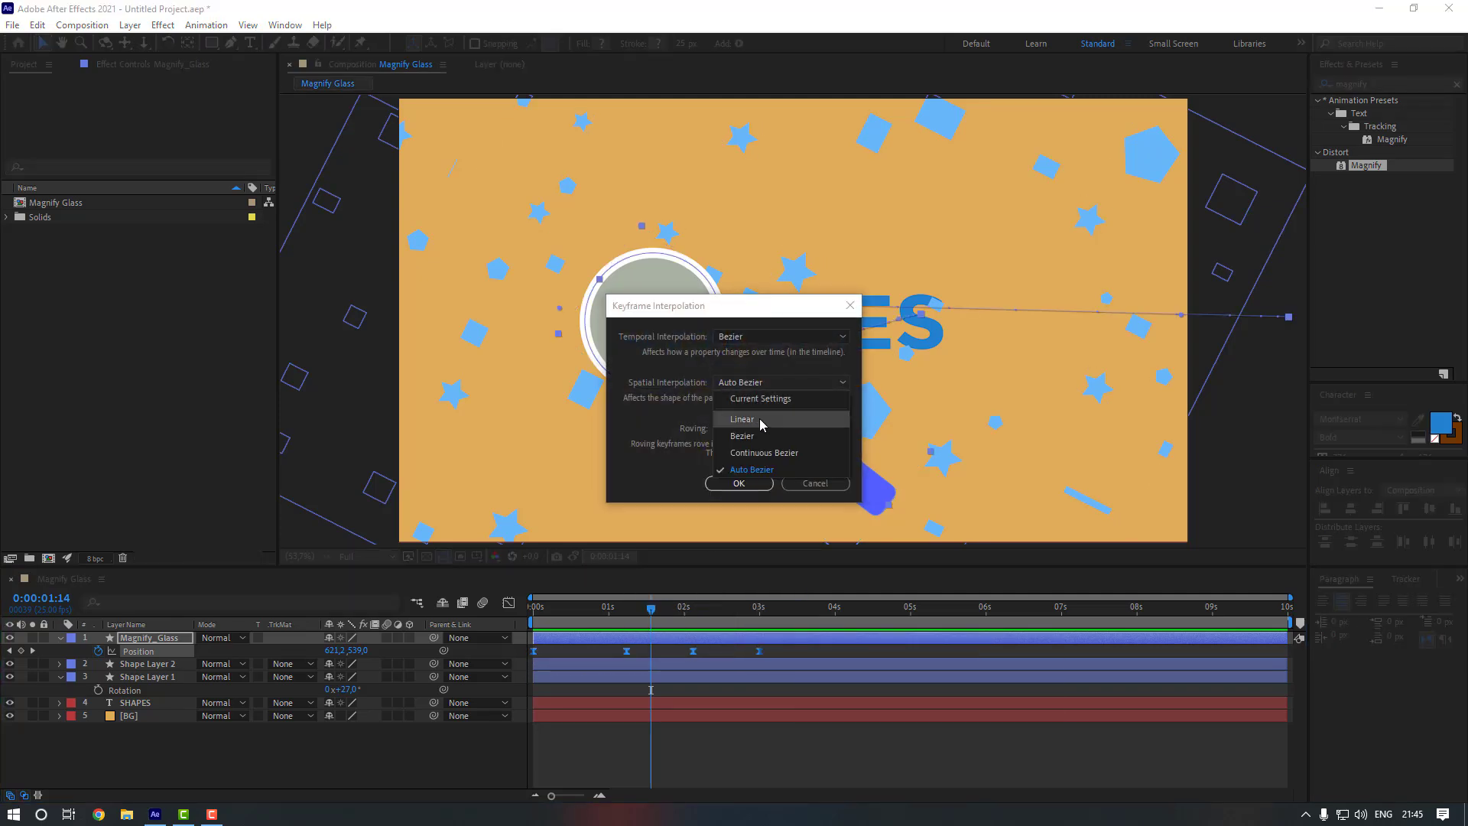
{"action": "left_click", "coordinate": [765, 425]}
{"action": "left_click", "coordinate": [738, 483]}
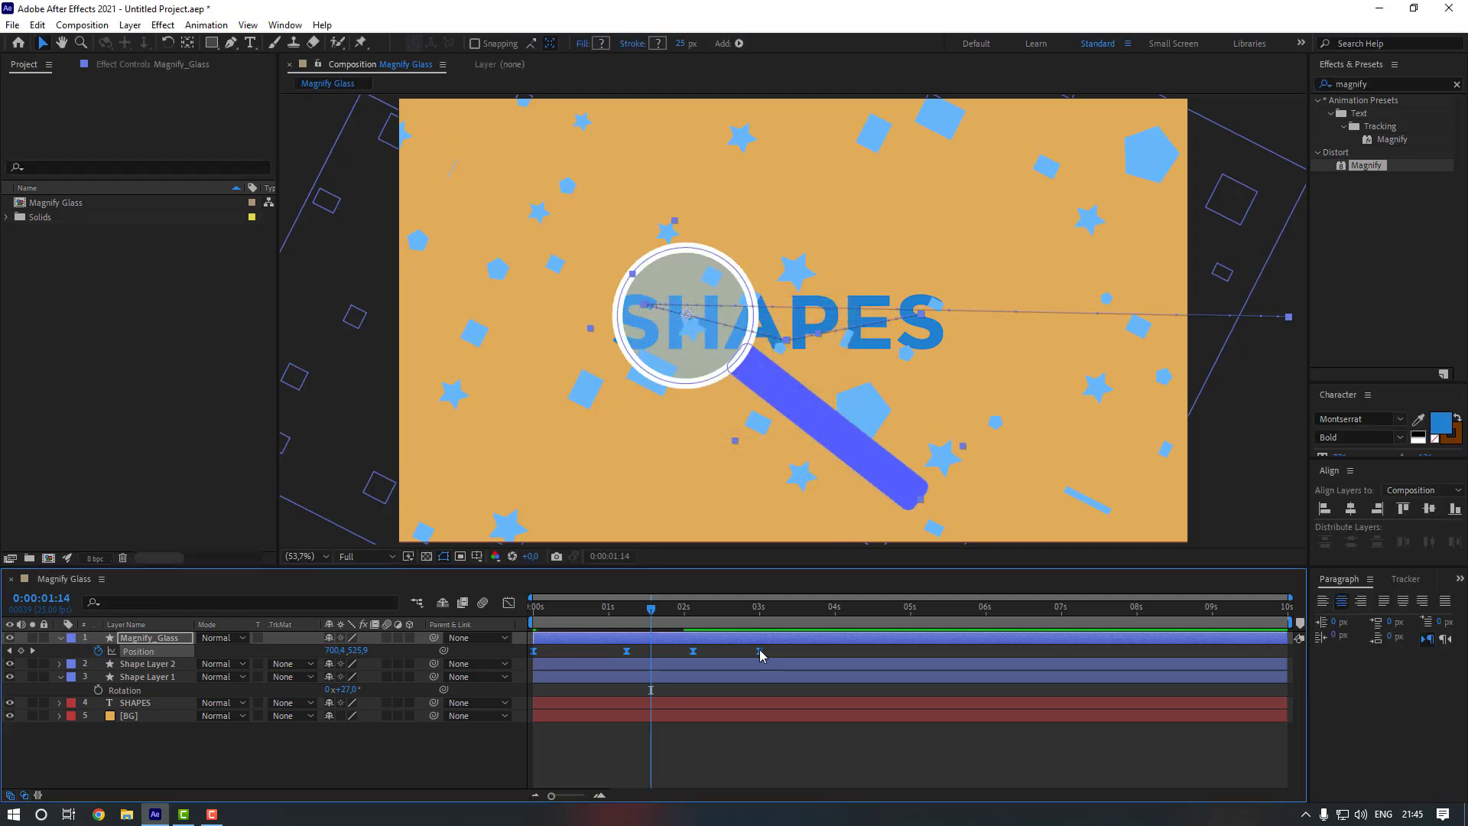
- Preview the straight-line motion and end the work area at 3 seconds
{"action": "left_click", "coordinate": [806, 655]}
{"action": "key", "text": "space"}
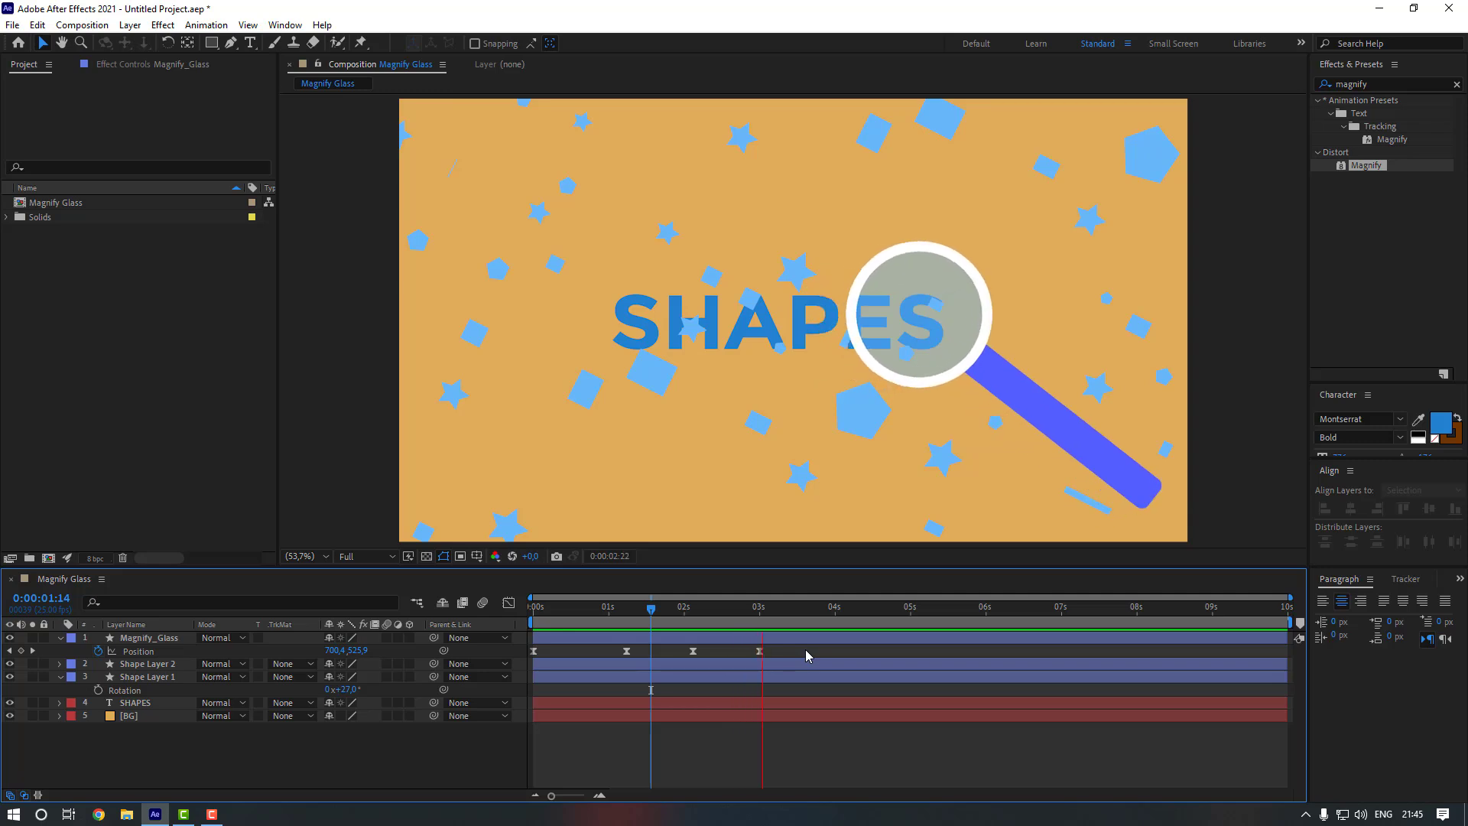
{"action": "key", "text": "space"}
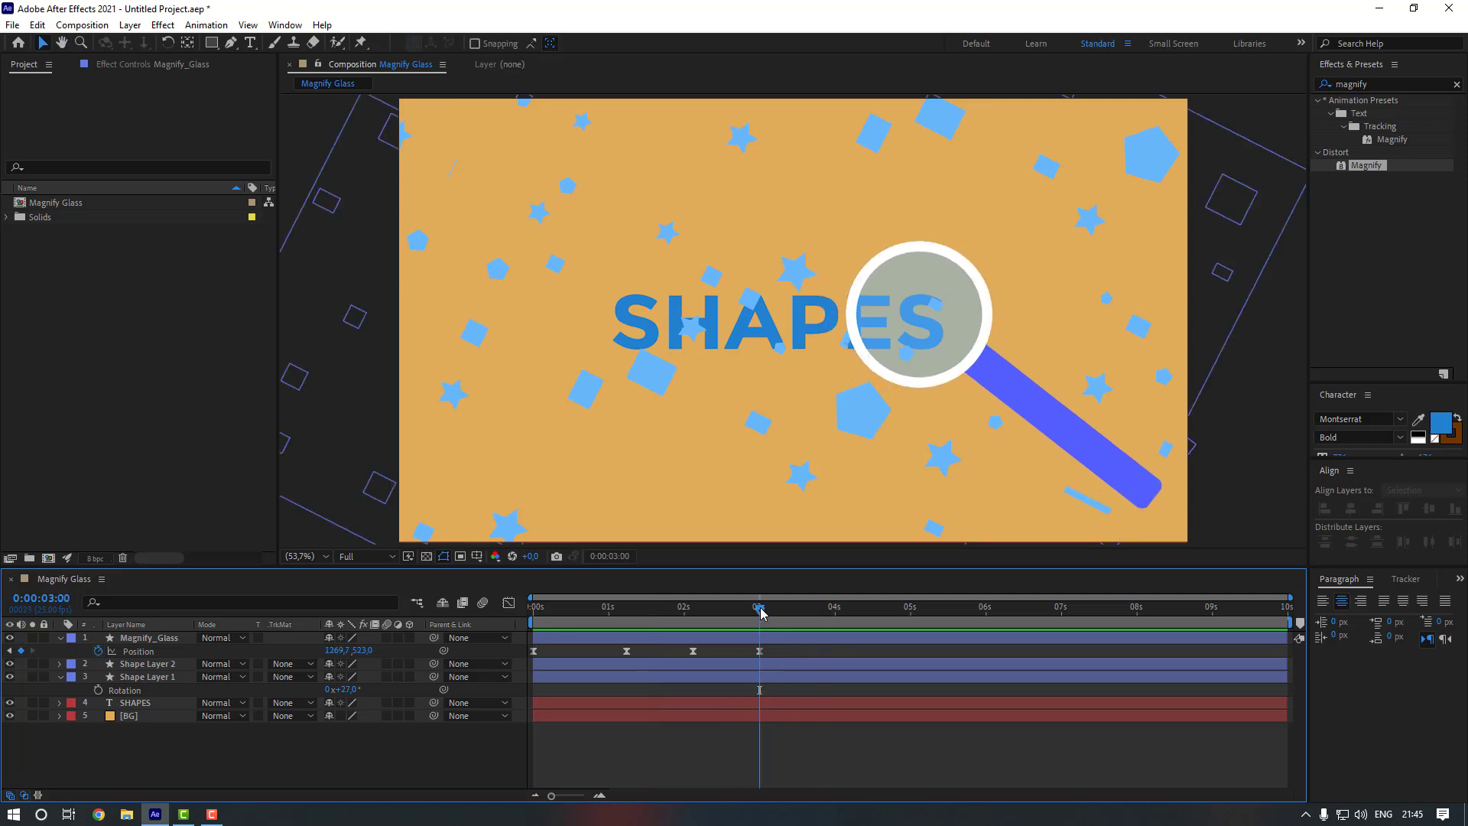
{"action": "key", "text": "n"}
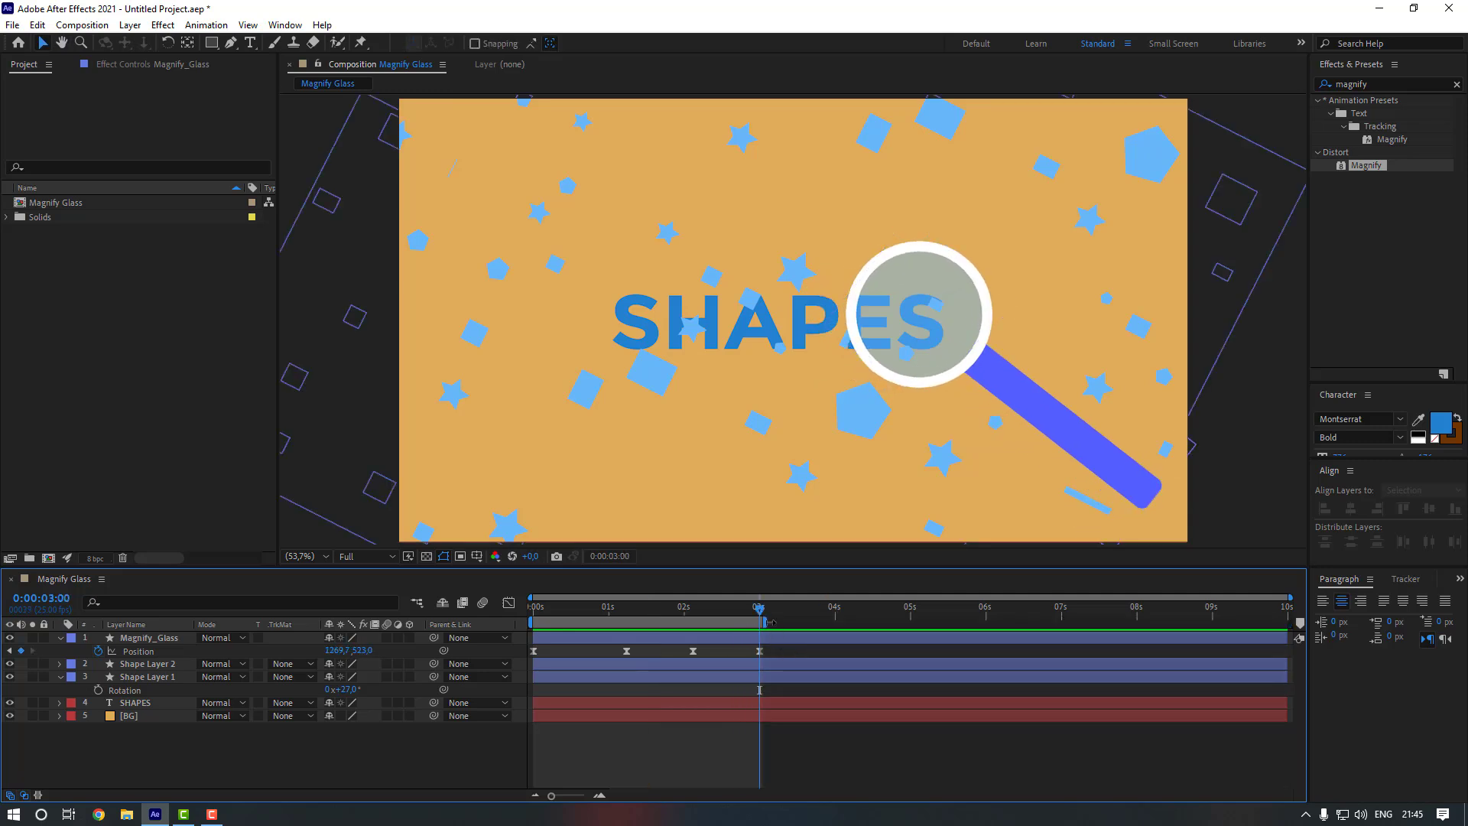
- Add a new adjustment layer and apply the Distort > Magnify effect to it
{"action": "right_click", "coordinate": [231, 774]}
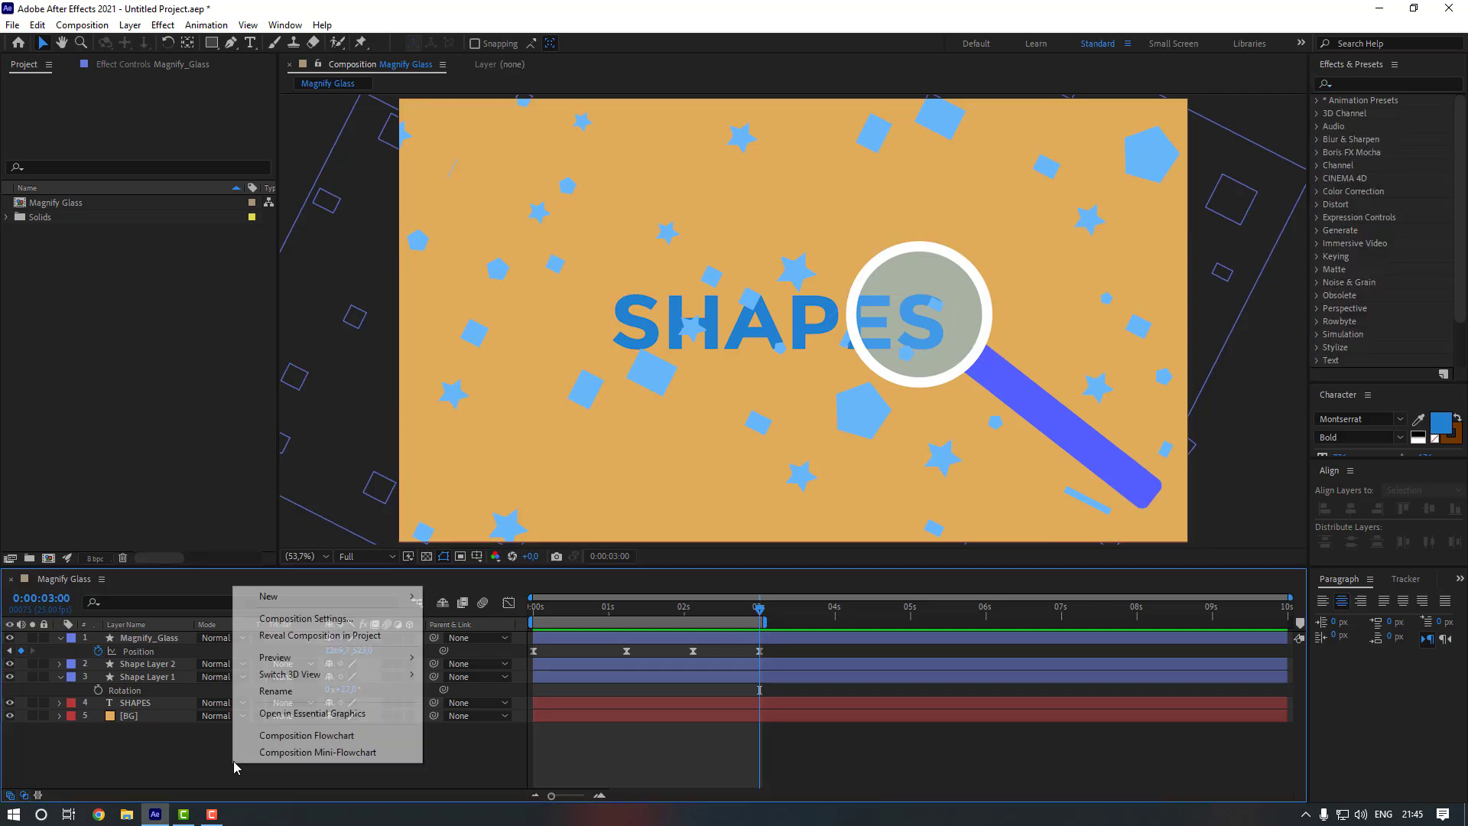
{"action": "mouse_move", "coordinate": [385, 598]}
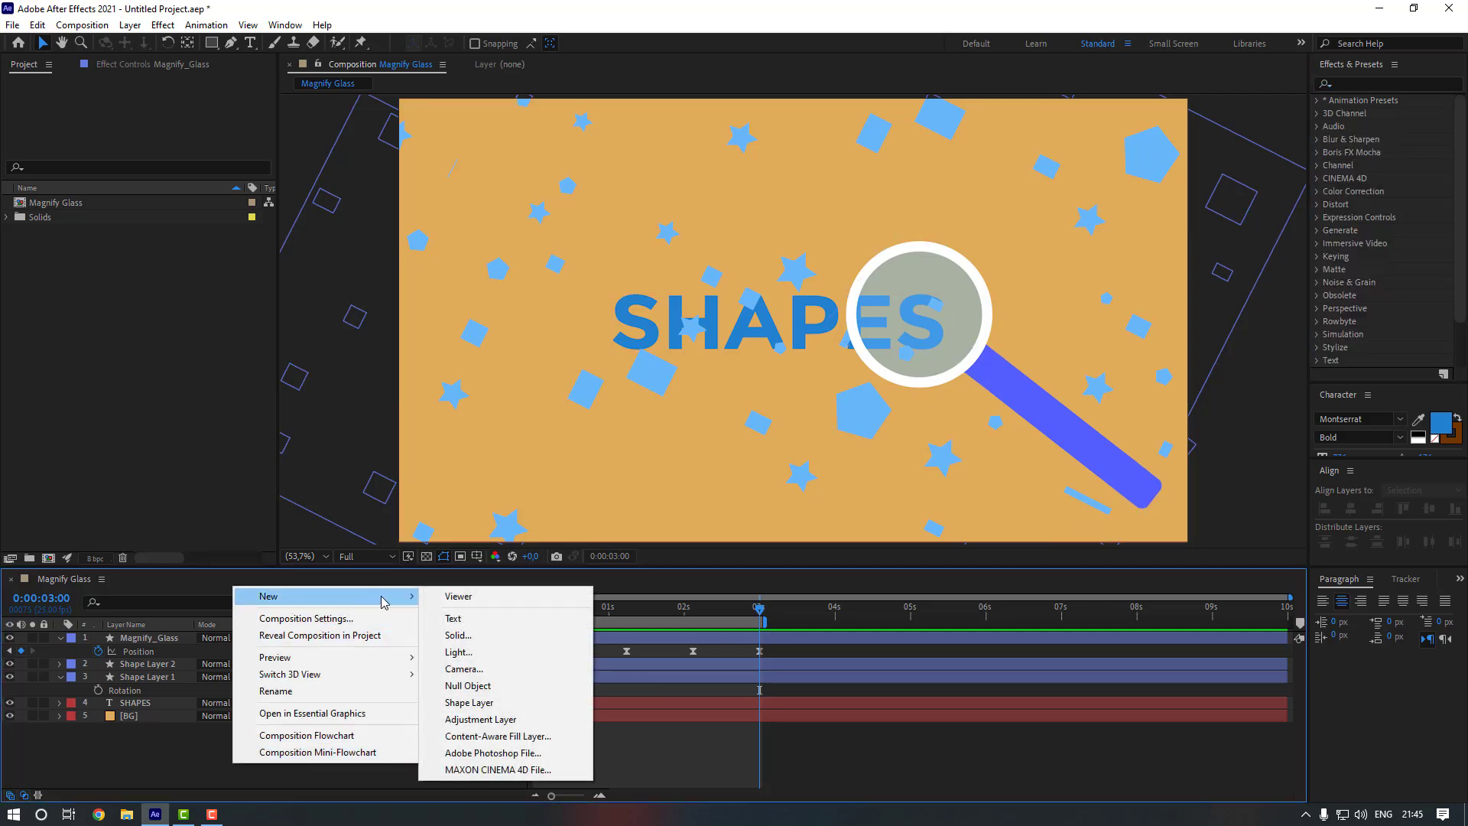
{"action": "left_click", "coordinate": [493, 721]}
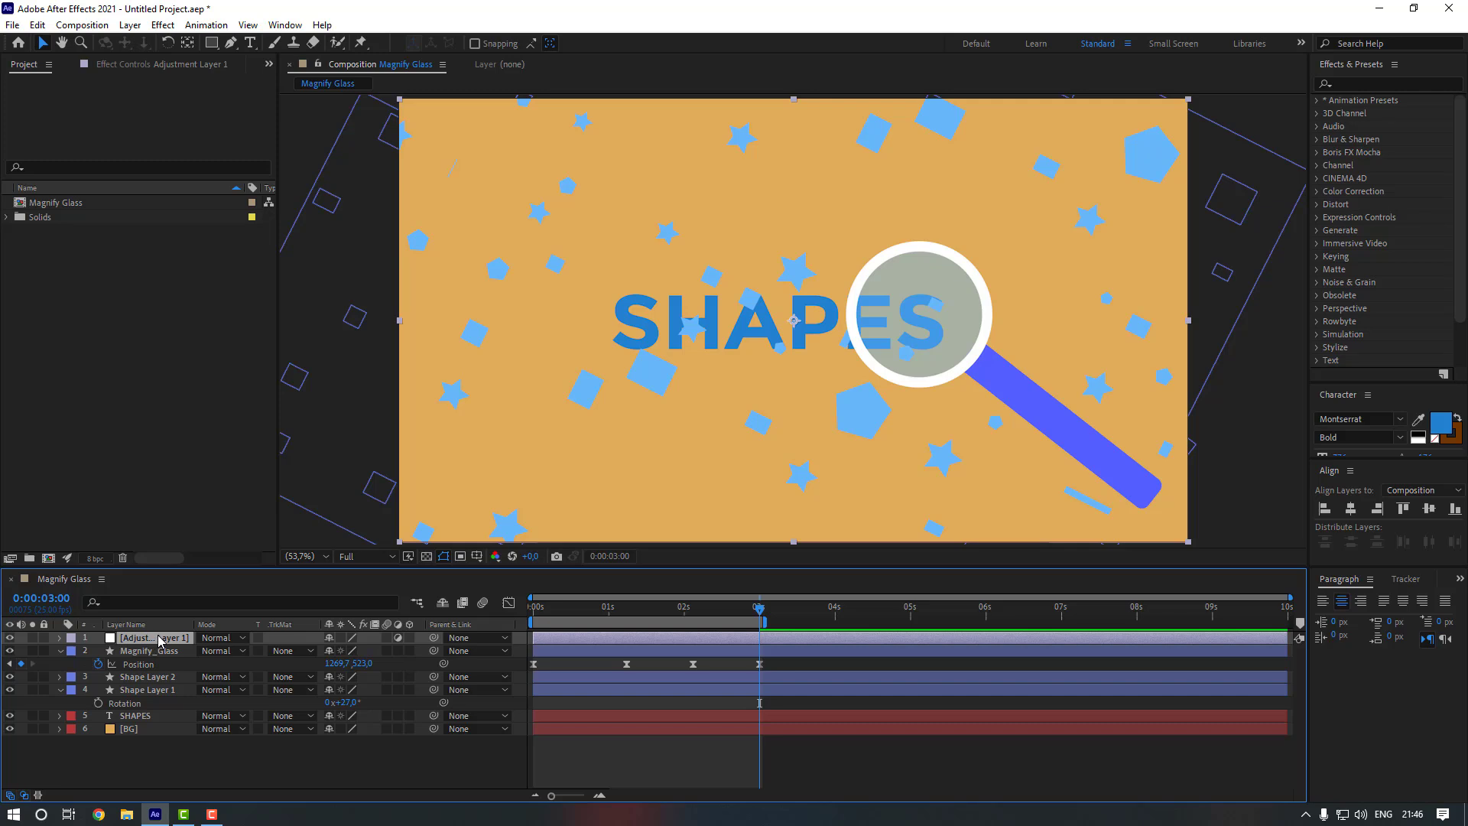
{"action": "left_click", "coordinate": [1367, 85]}
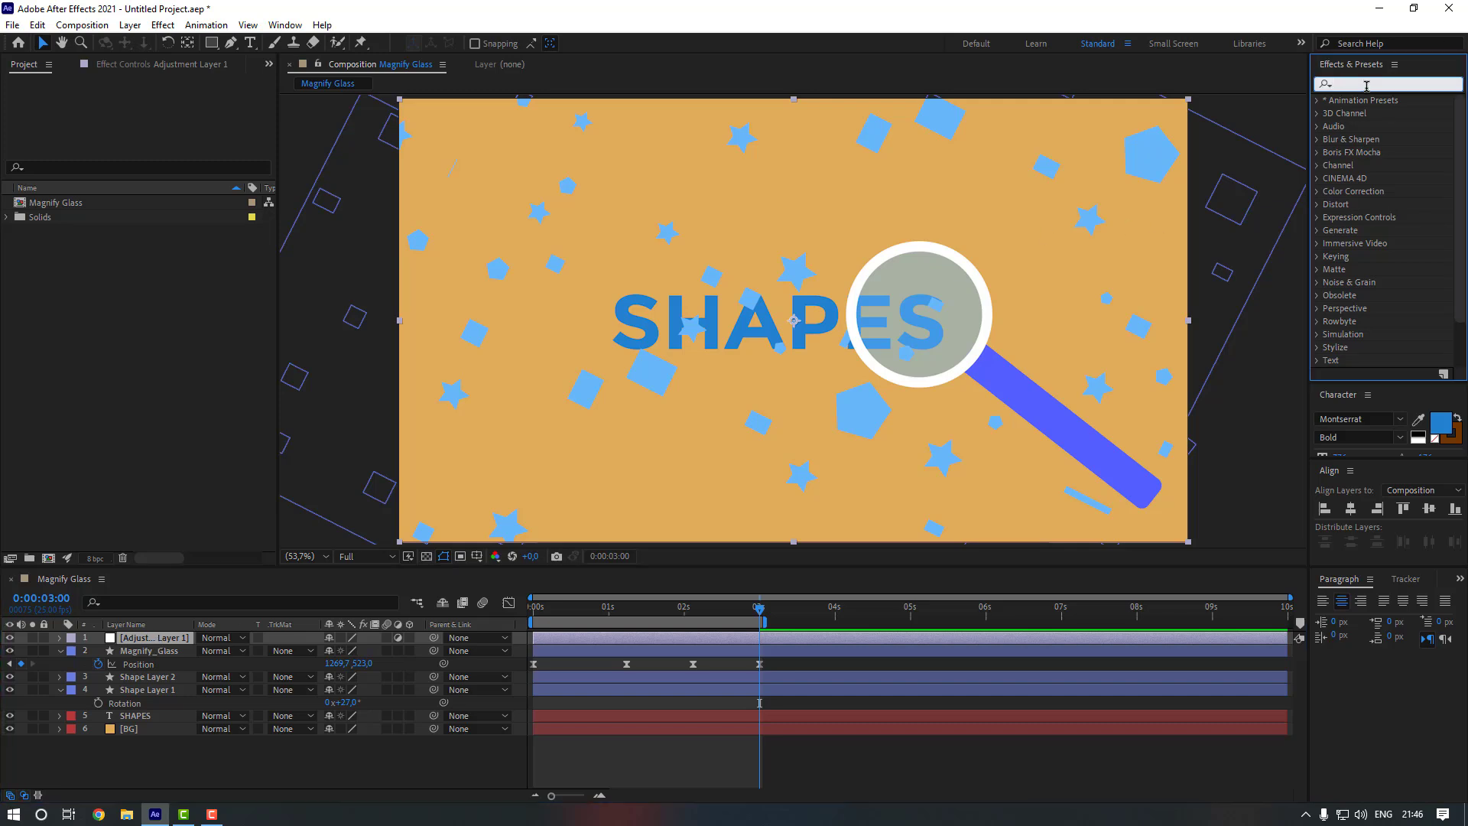
{"action": "type", "text": "magnify"}
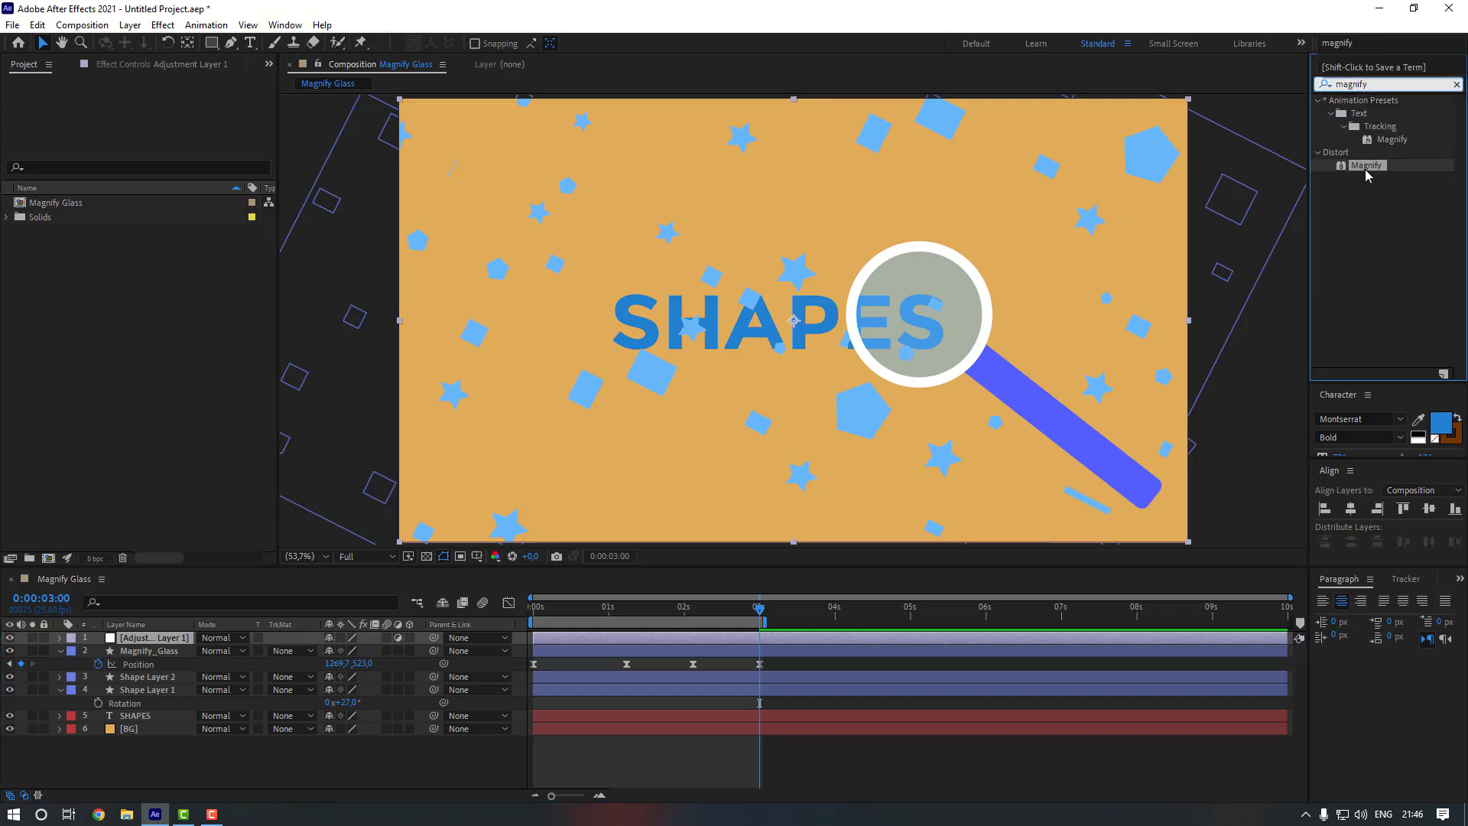
{"action": "double_click", "coordinate": [1366, 166]}
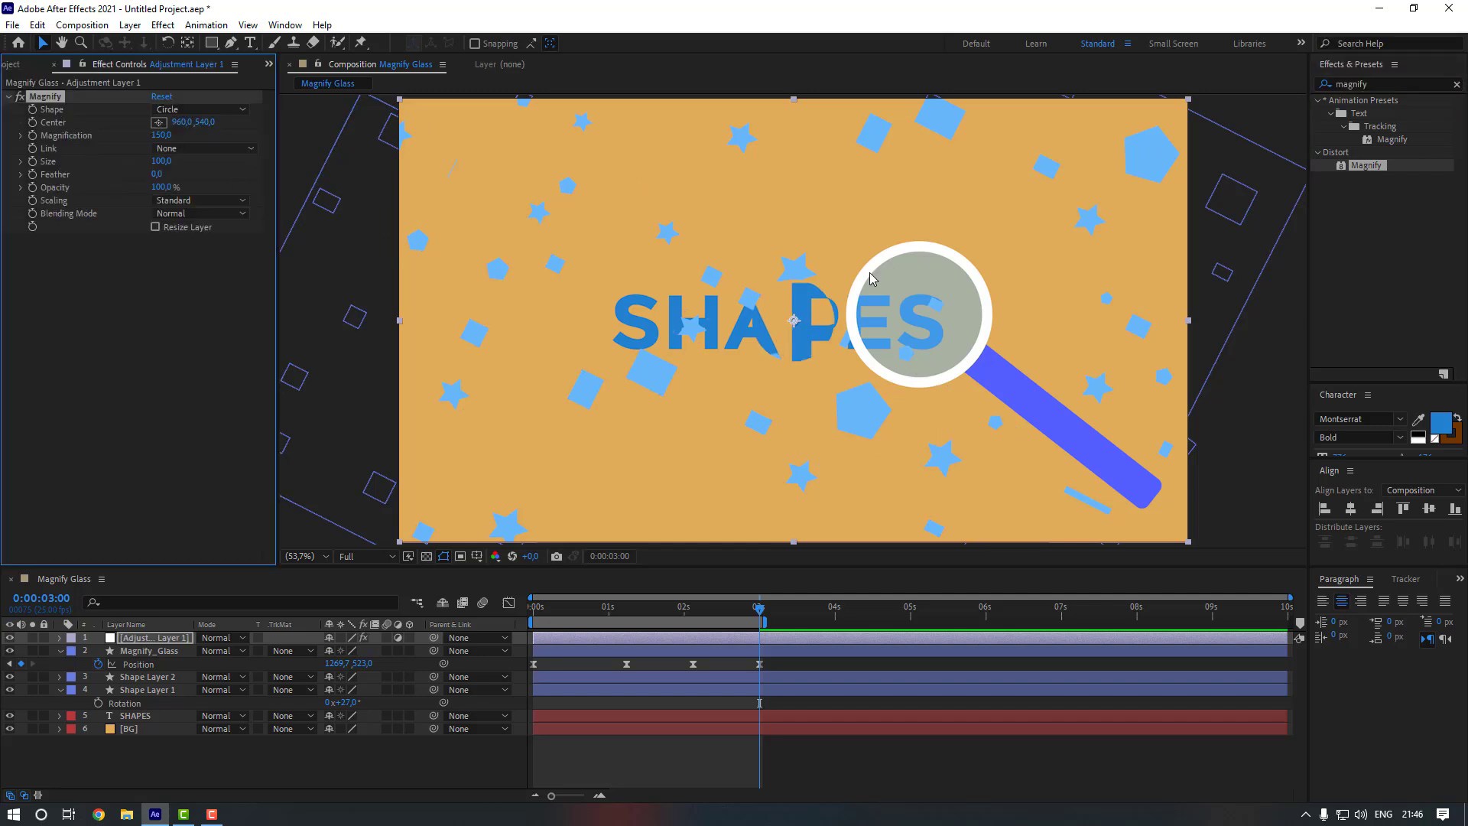
- Centre Magnify on the glass lens with Size 156, and move the layer below Magnify_Glass
{"action": "left_click_drag", "start_coordinate": [794, 321], "coordinate": [927, 320]}
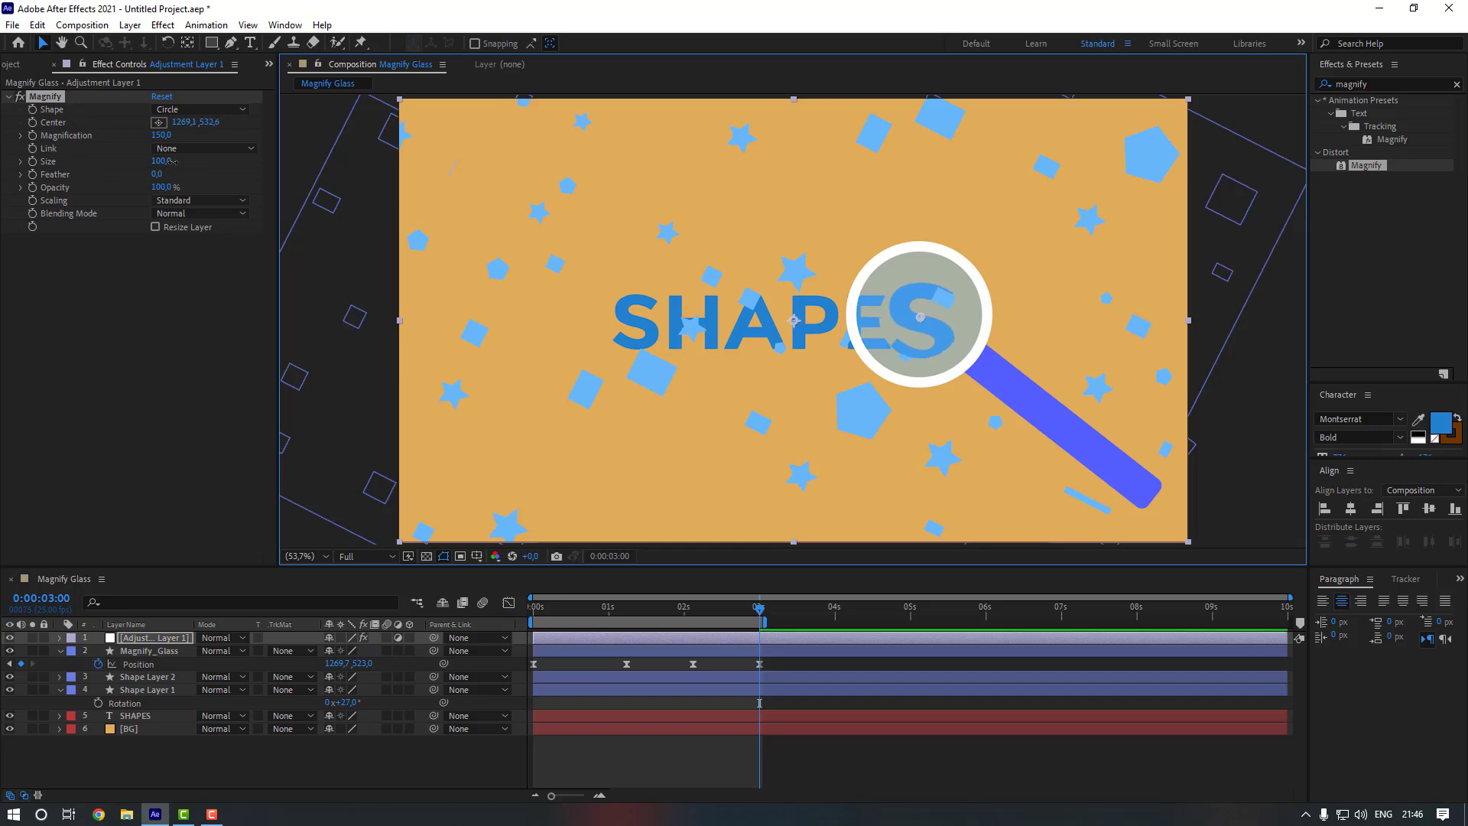
{"action": "left_click_drag", "start_coordinate": [173, 161], "coordinate": [191, 161]}
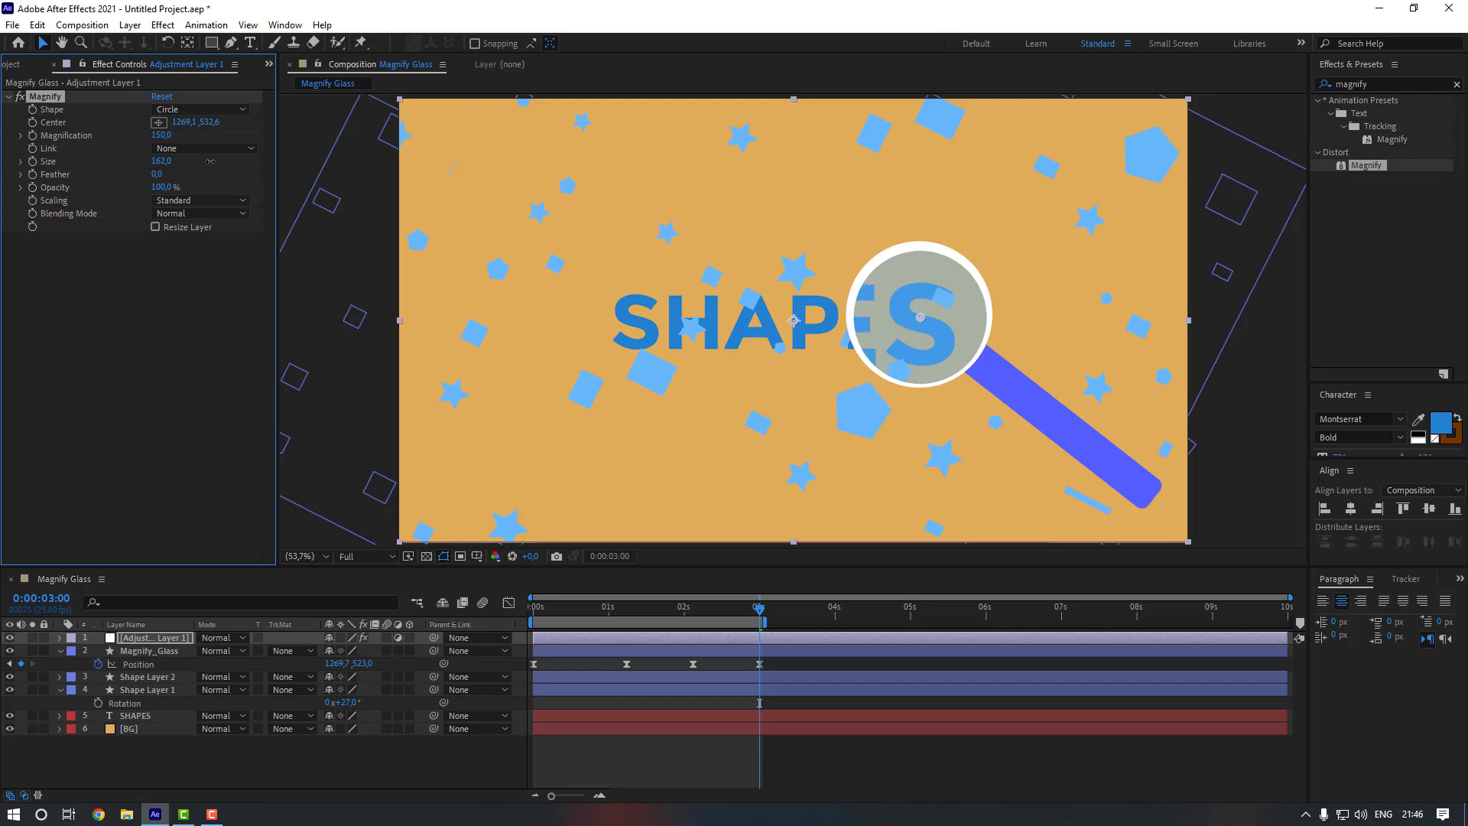
{"action": "left_click_drag", "start_coordinate": [920, 321], "coordinate": [921, 316]}
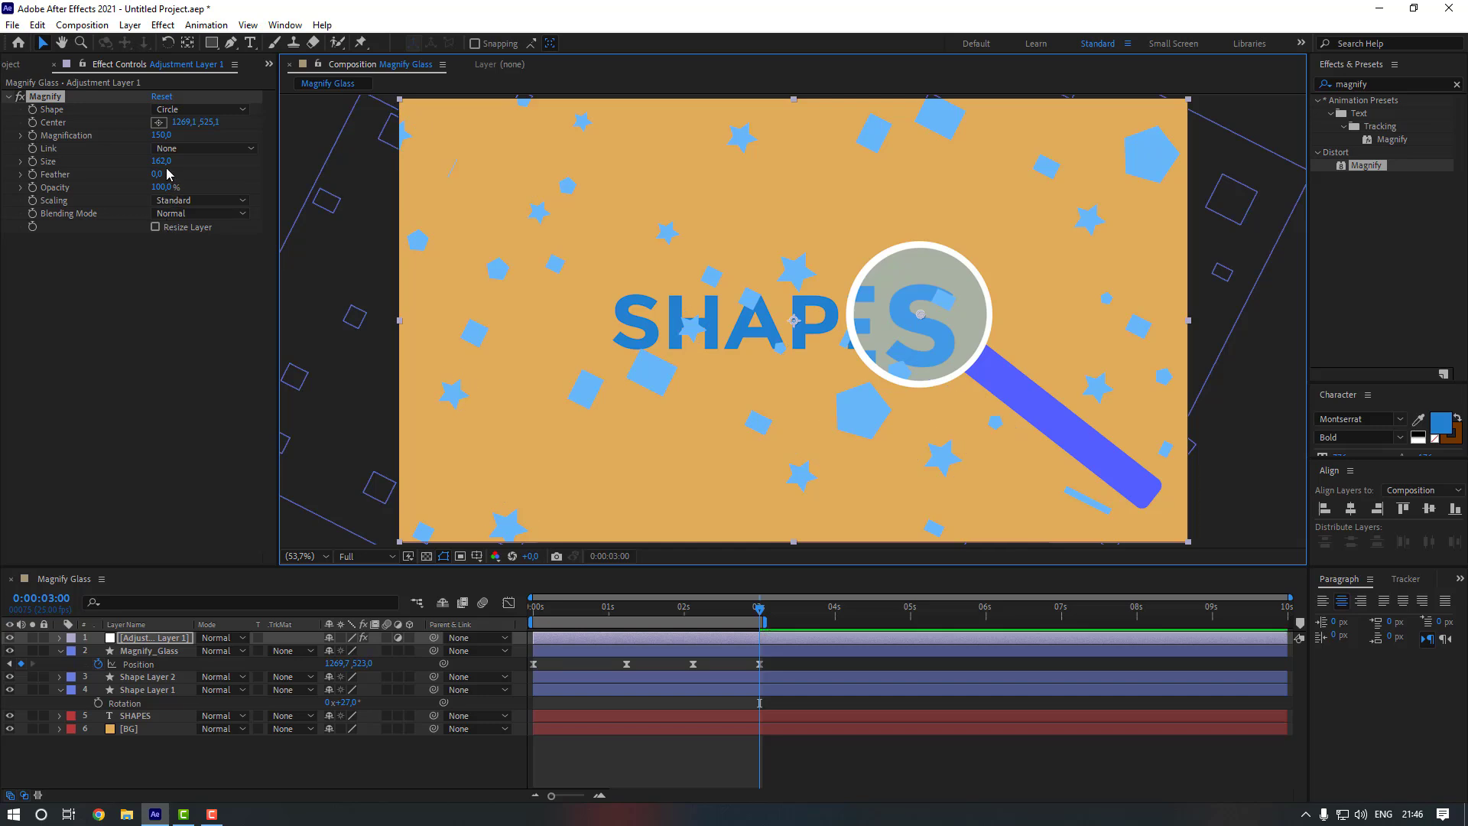
{"action": "left_click", "coordinate": [162, 162]}
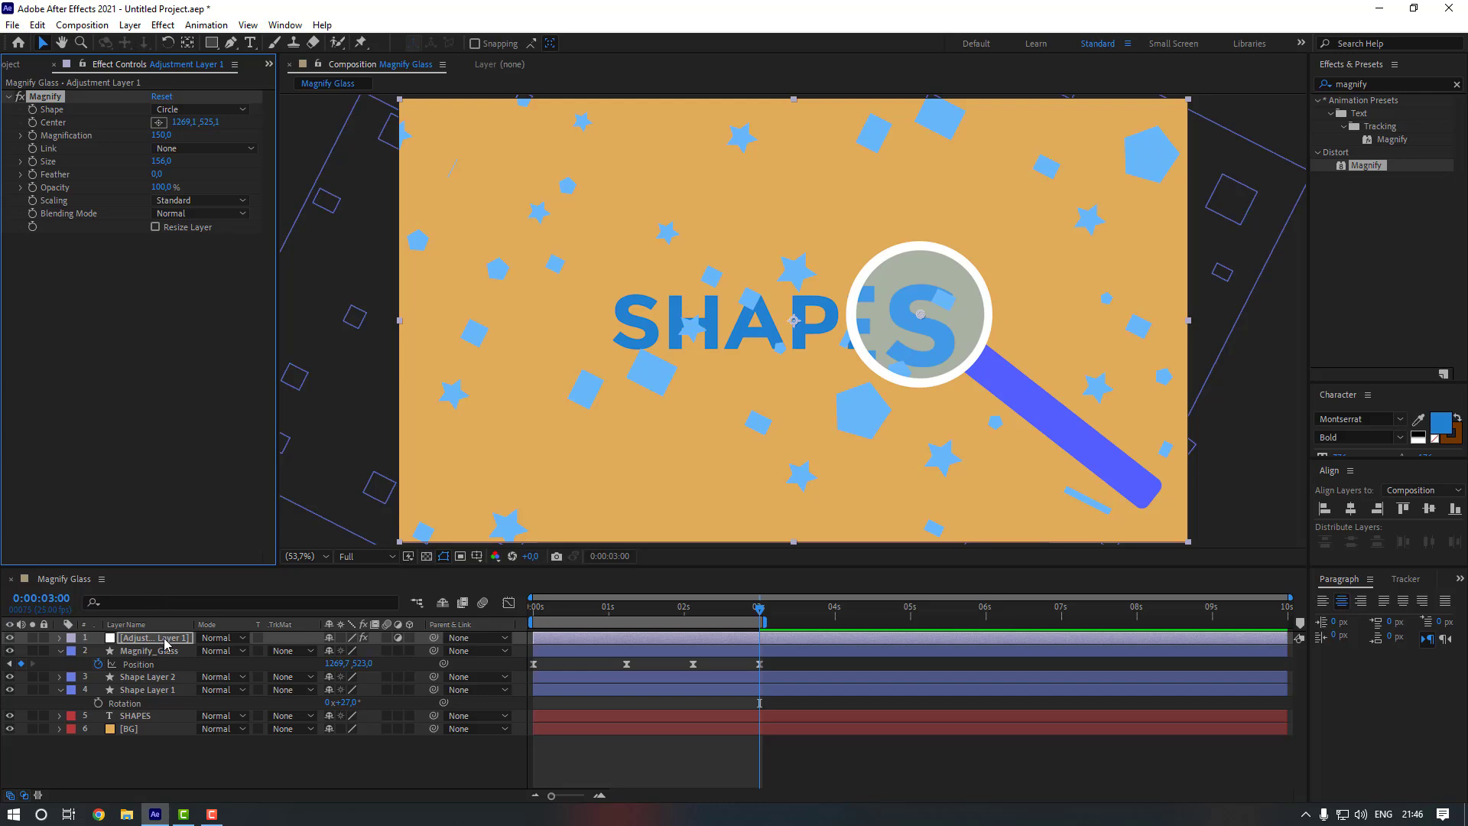
{"action": "left_click_drag", "start_coordinate": [163, 644], "coordinate": [157, 668]}
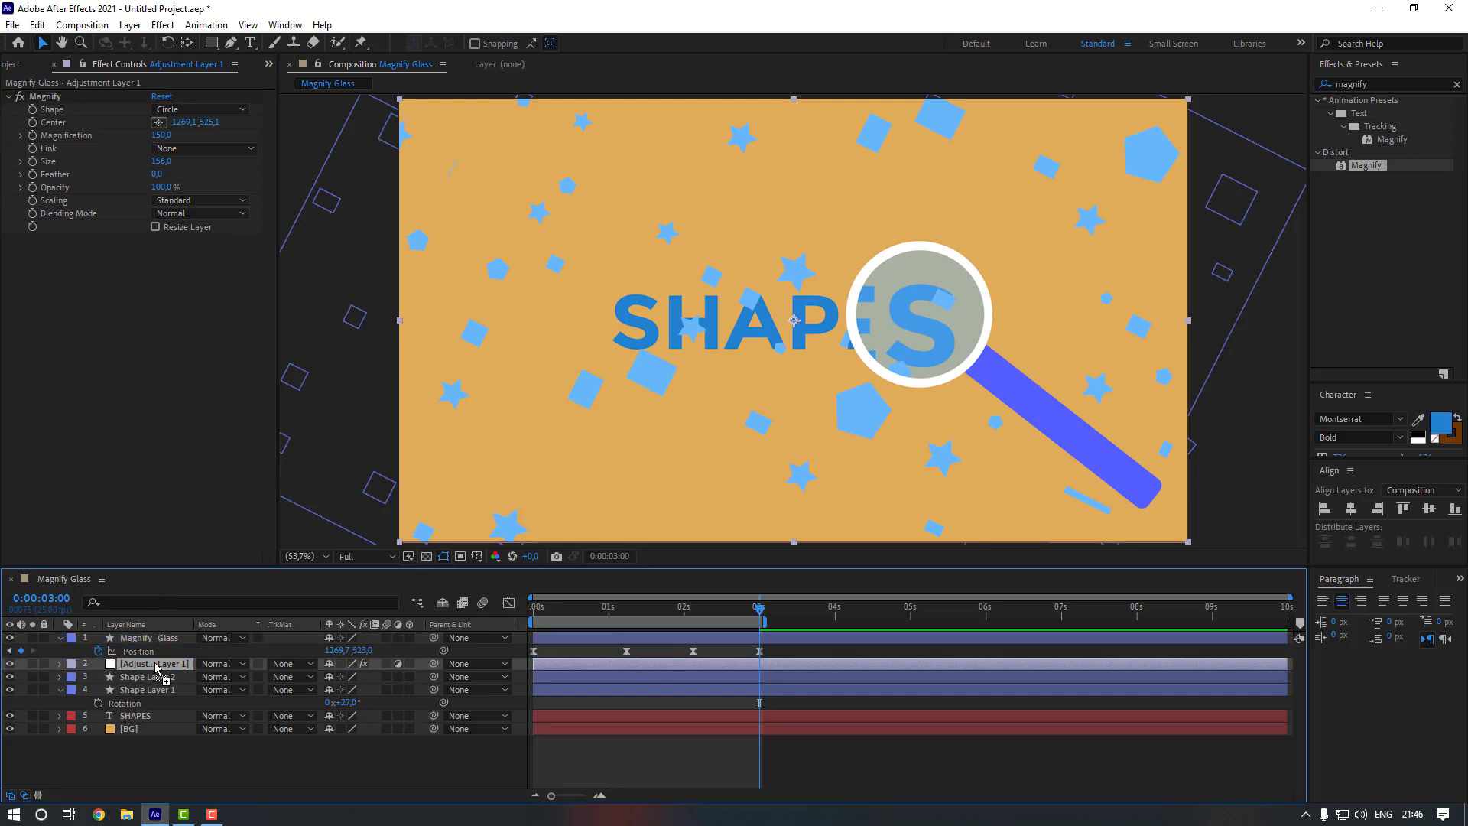
- Pick-whip the Magnify effect's Center to the Magnify_Glass Position property
{"action": "left_click", "coordinate": [60, 664]}
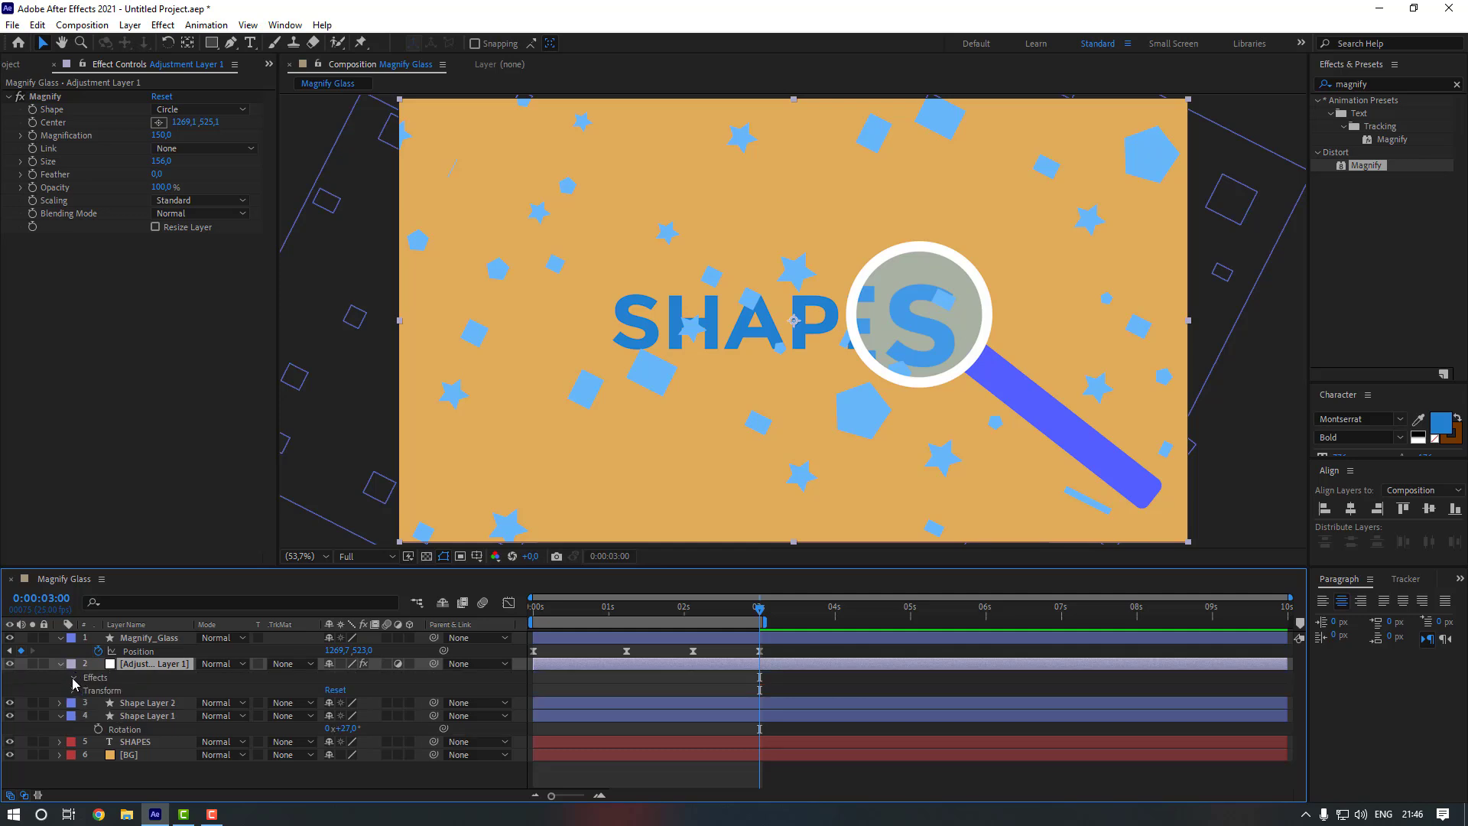
{"action": "left_click", "coordinate": [75, 678]}
{"action": "left_click", "coordinate": [86, 690]}
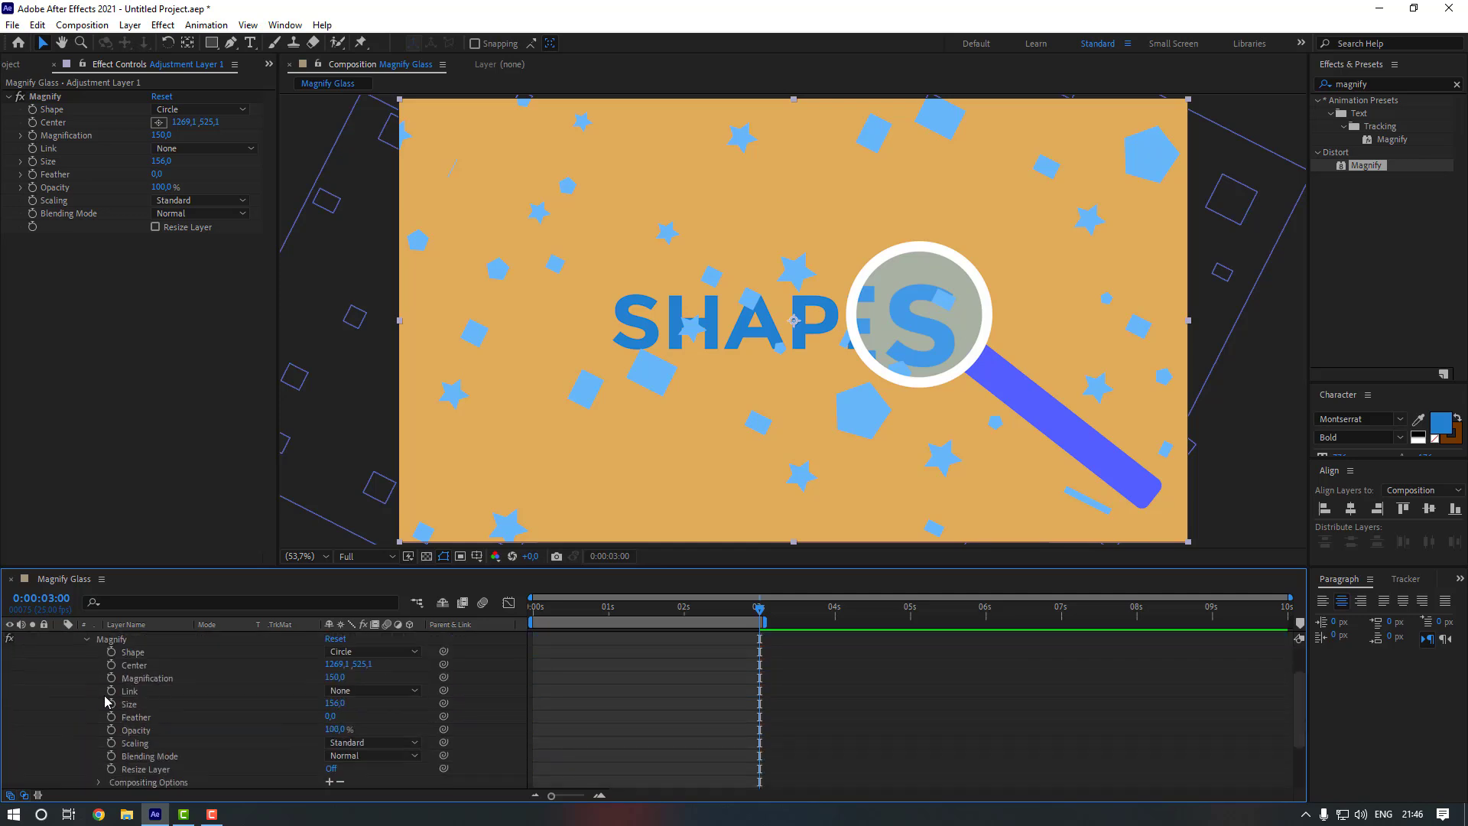
{"action": "scroll", "coordinate": [140, 700], "scroll_direction": "up", "scroll_amount": 2}
{"action": "left_click", "coordinate": [141, 717]}
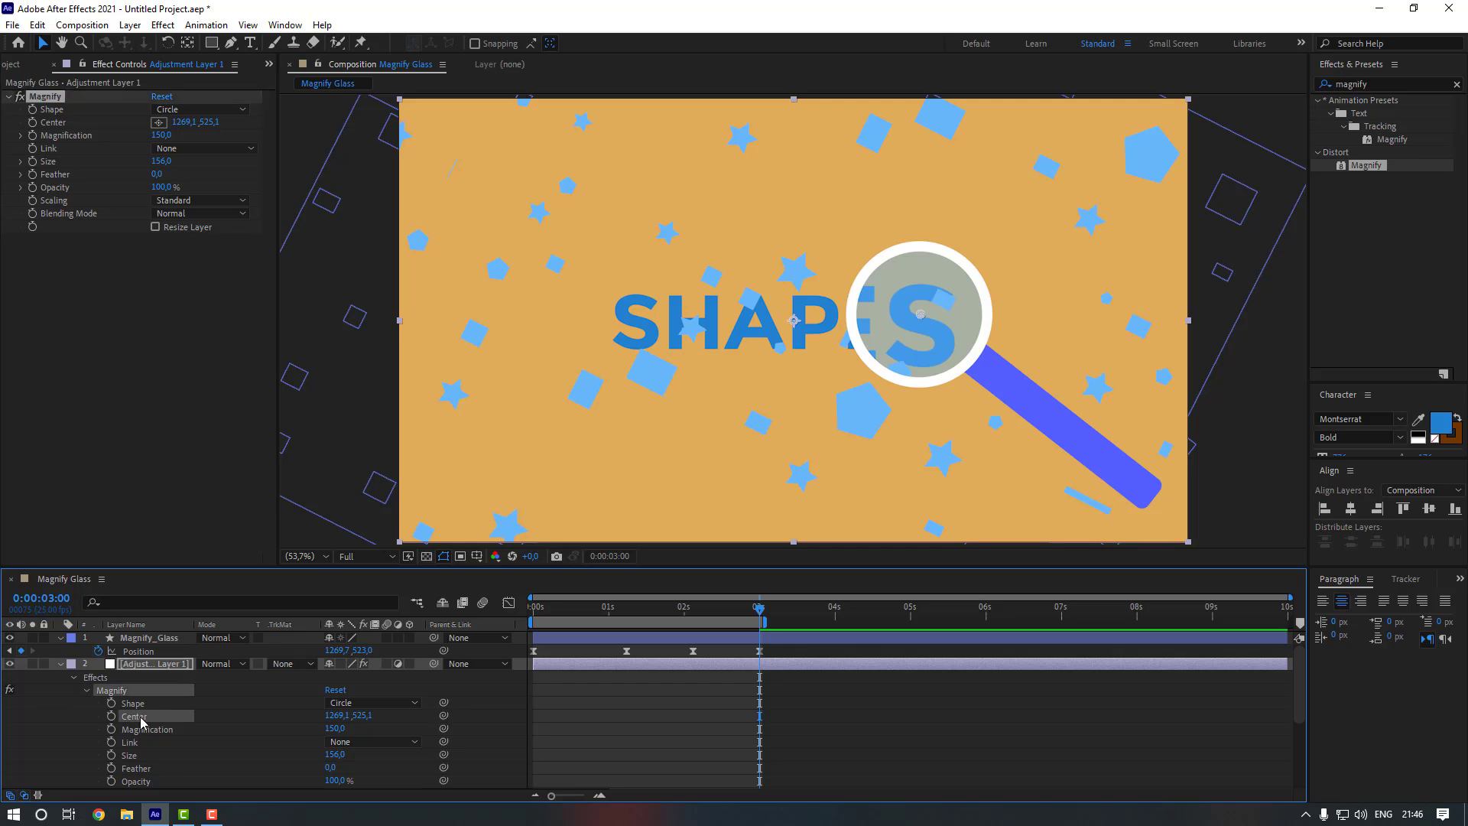
{"action": "left_click_drag", "start_coordinate": [444, 717], "coordinate": [139, 651]}
- Preview the lens-following magnification and return to the 3-second mark
{"action": "left_click", "coordinate": [641, 734]}
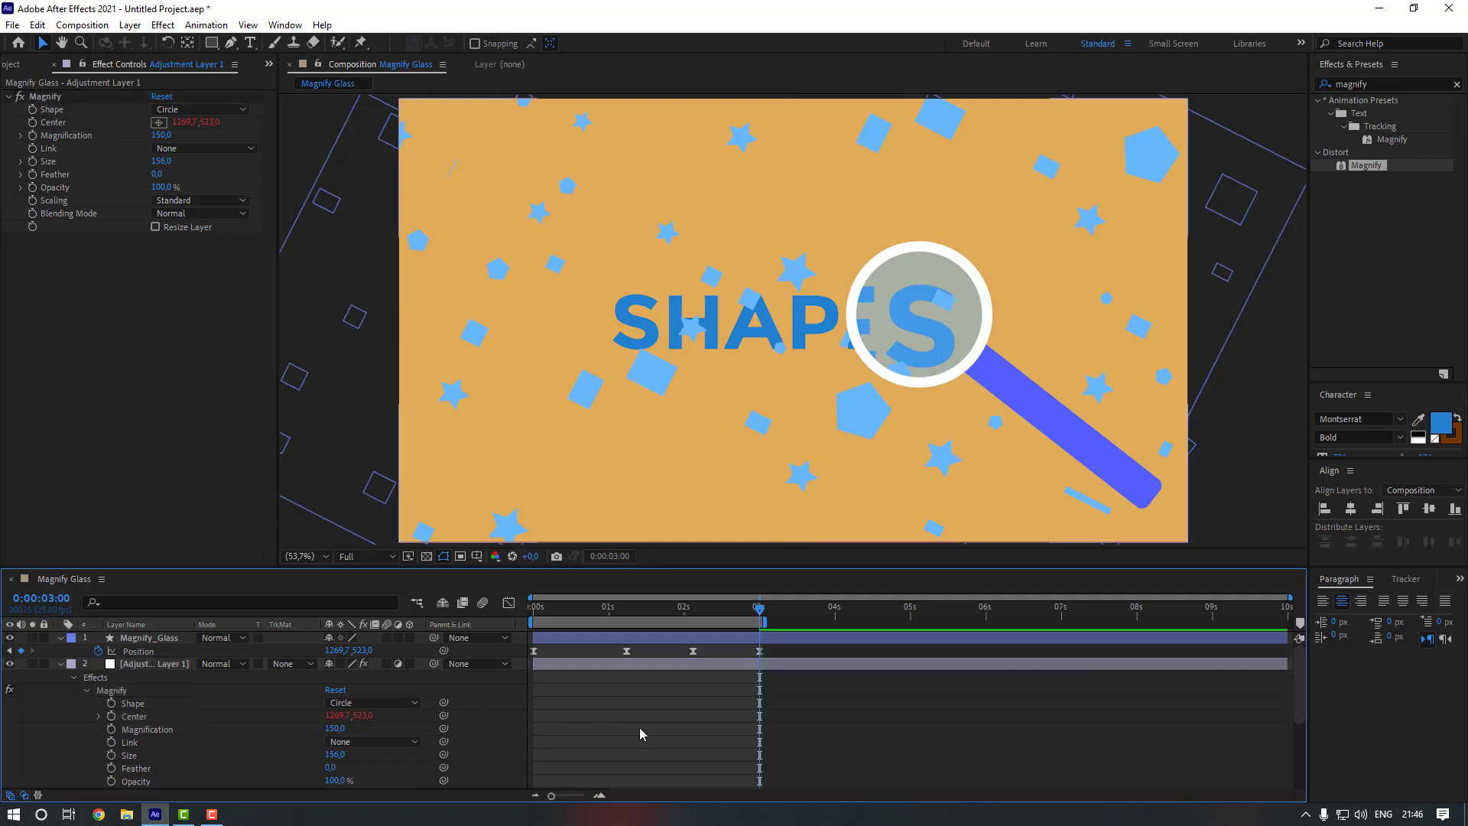
{"action": "key", "text": "space"}
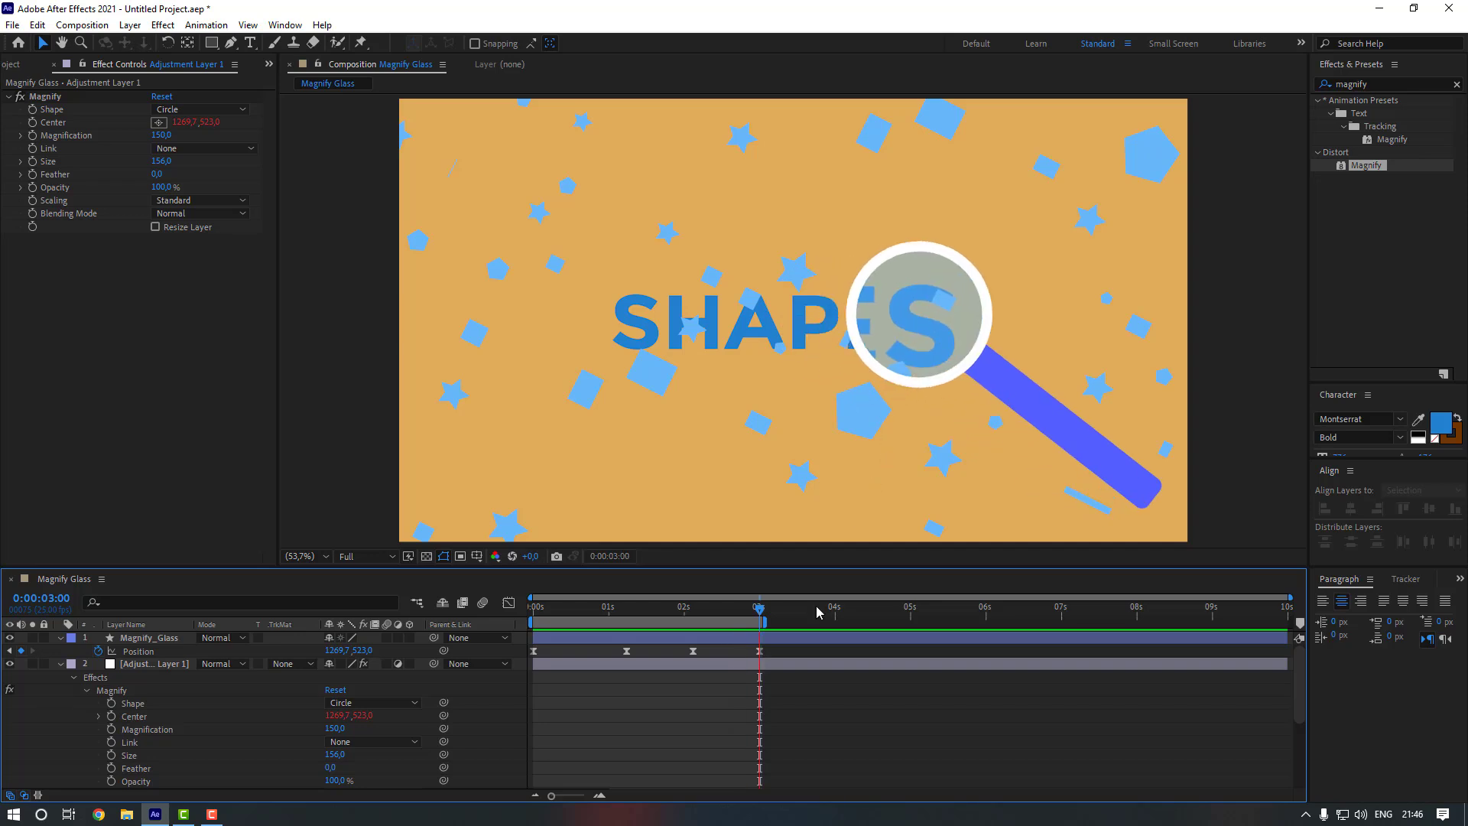
{"action": "left_click_drag", "start_coordinate": [765, 622], "coordinate": [1075, 627]}
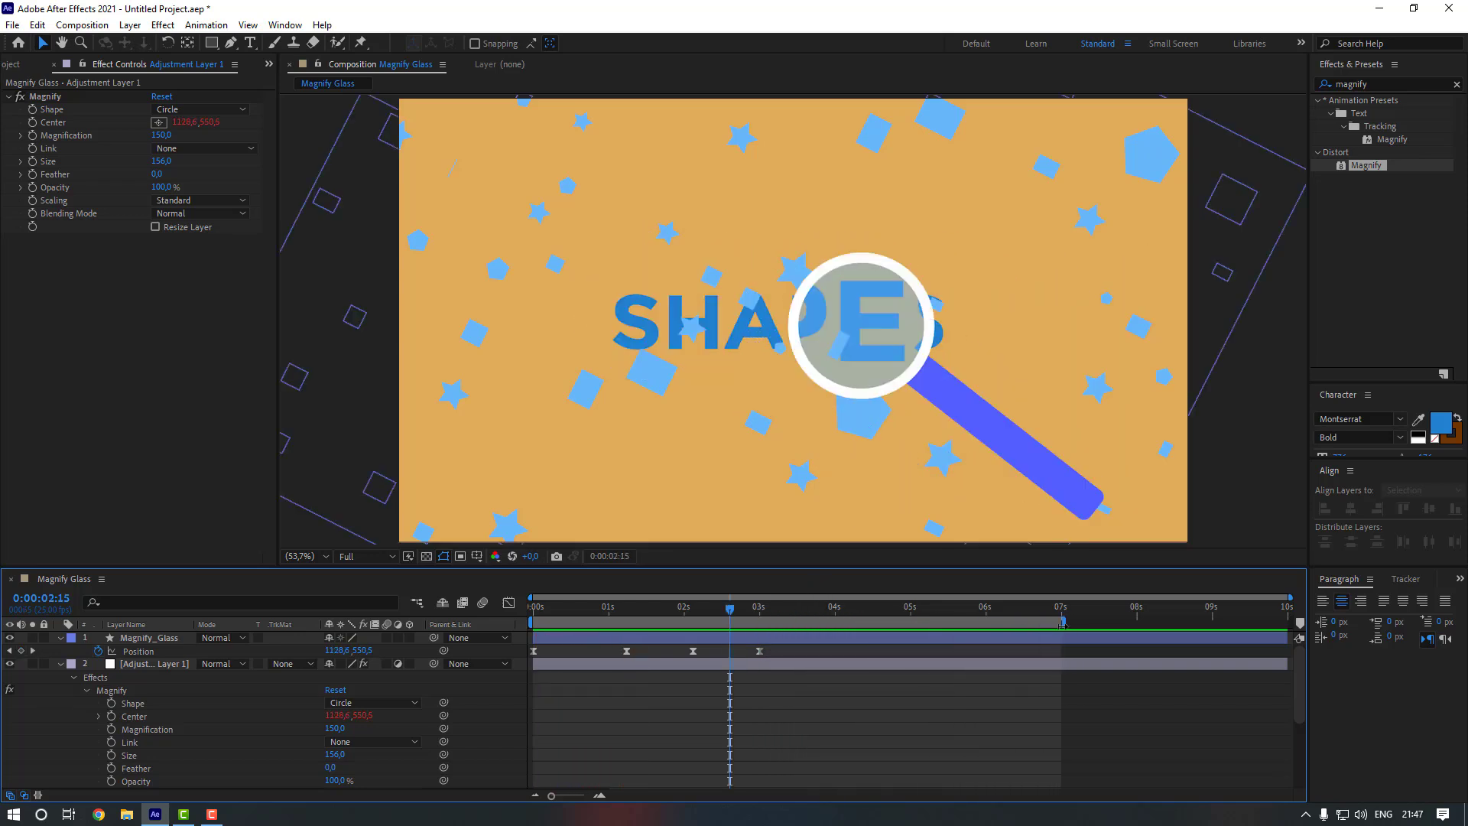
{"action": "left_click", "coordinate": [760, 610]}
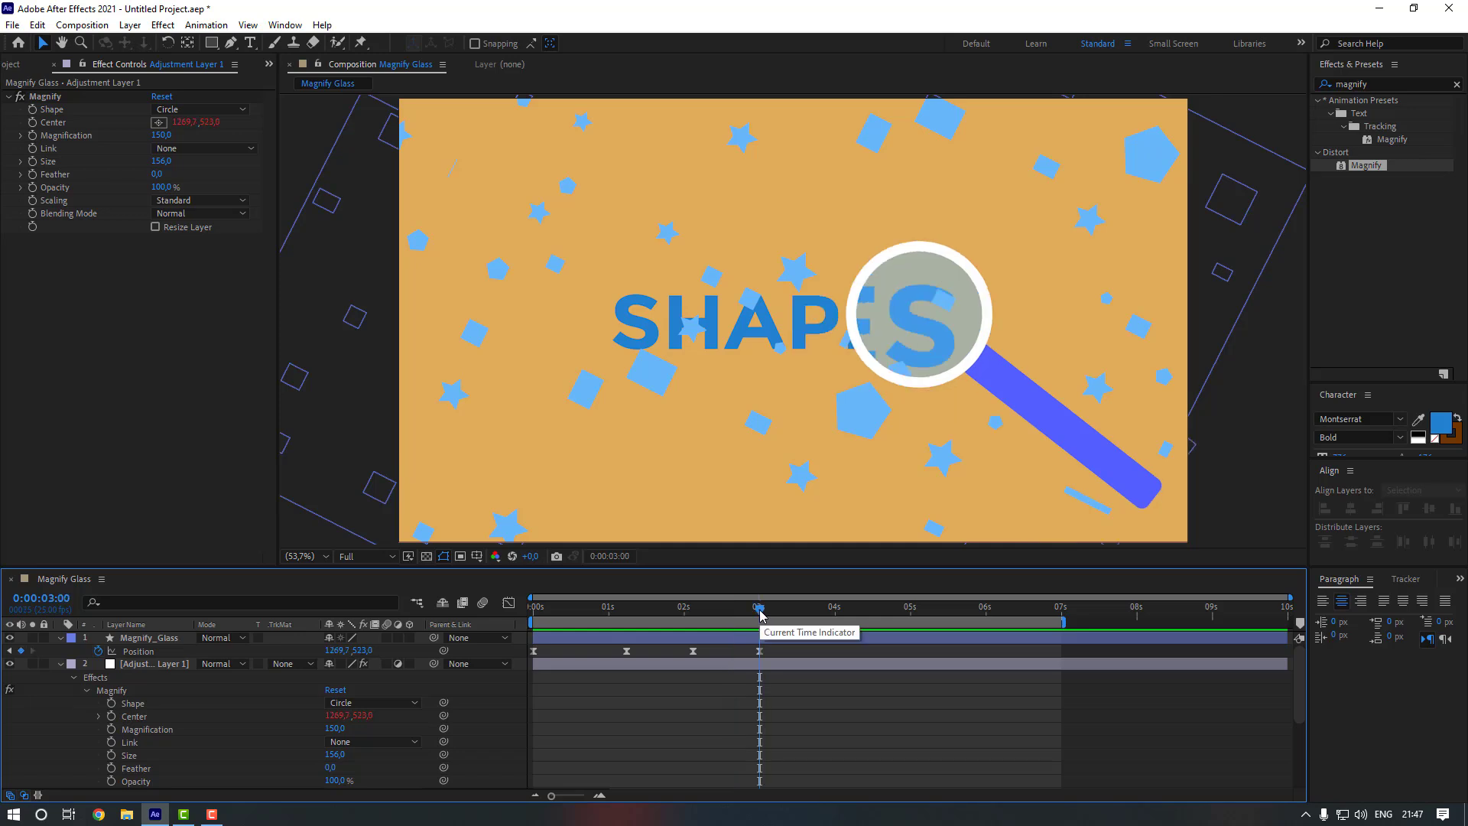
- Keyframe the glass at 04:01 upper left, 05:07 lower centre, 06:22 top right, and preview
{"action": "left_click", "coordinate": [839, 610]}
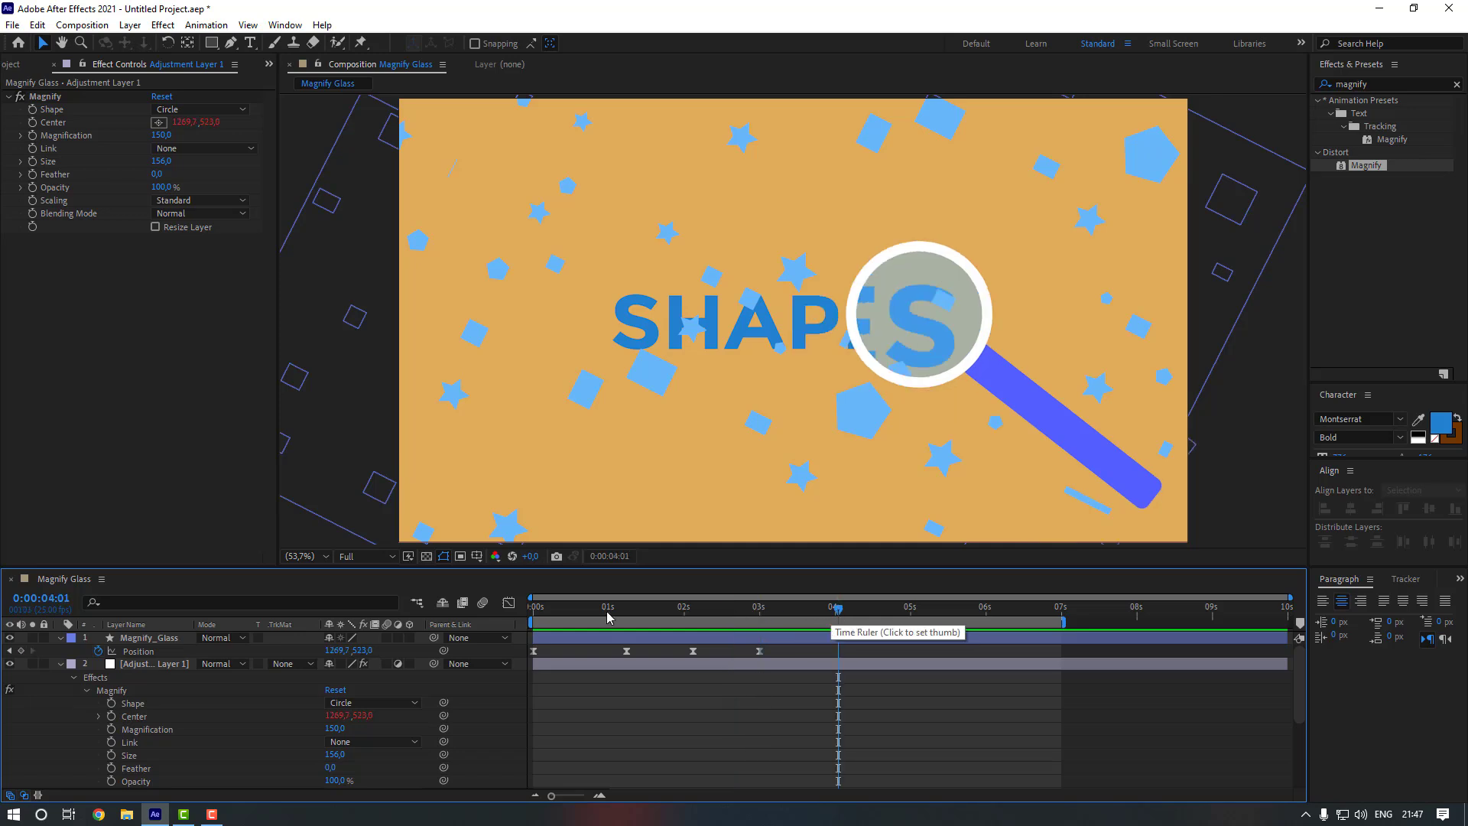
{"action": "left_click", "coordinate": [163, 648]}
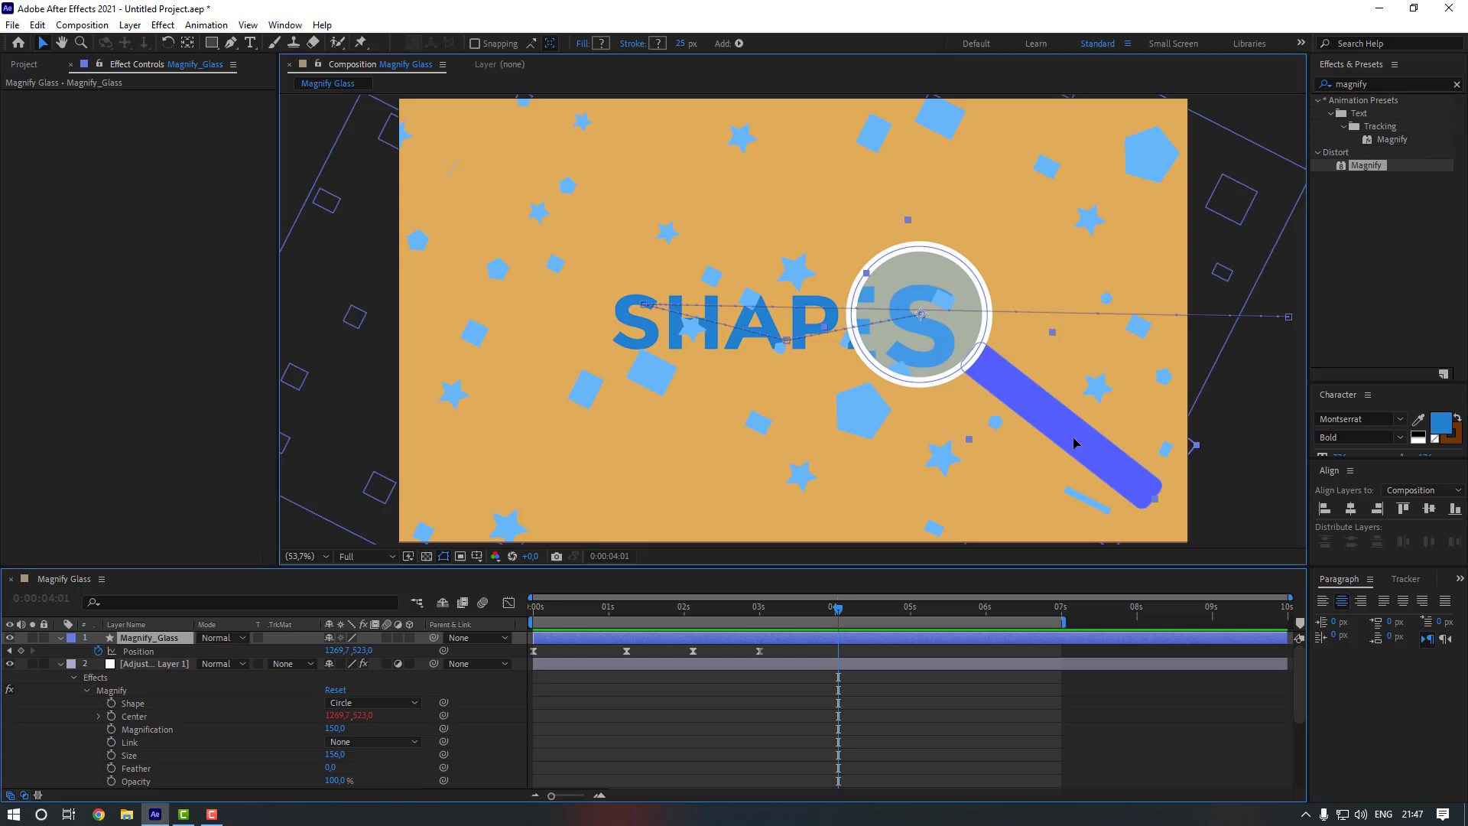
{"action": "left_click_drag", "start_coordinate": [1095, 441], "coordinate": [554, 269]}
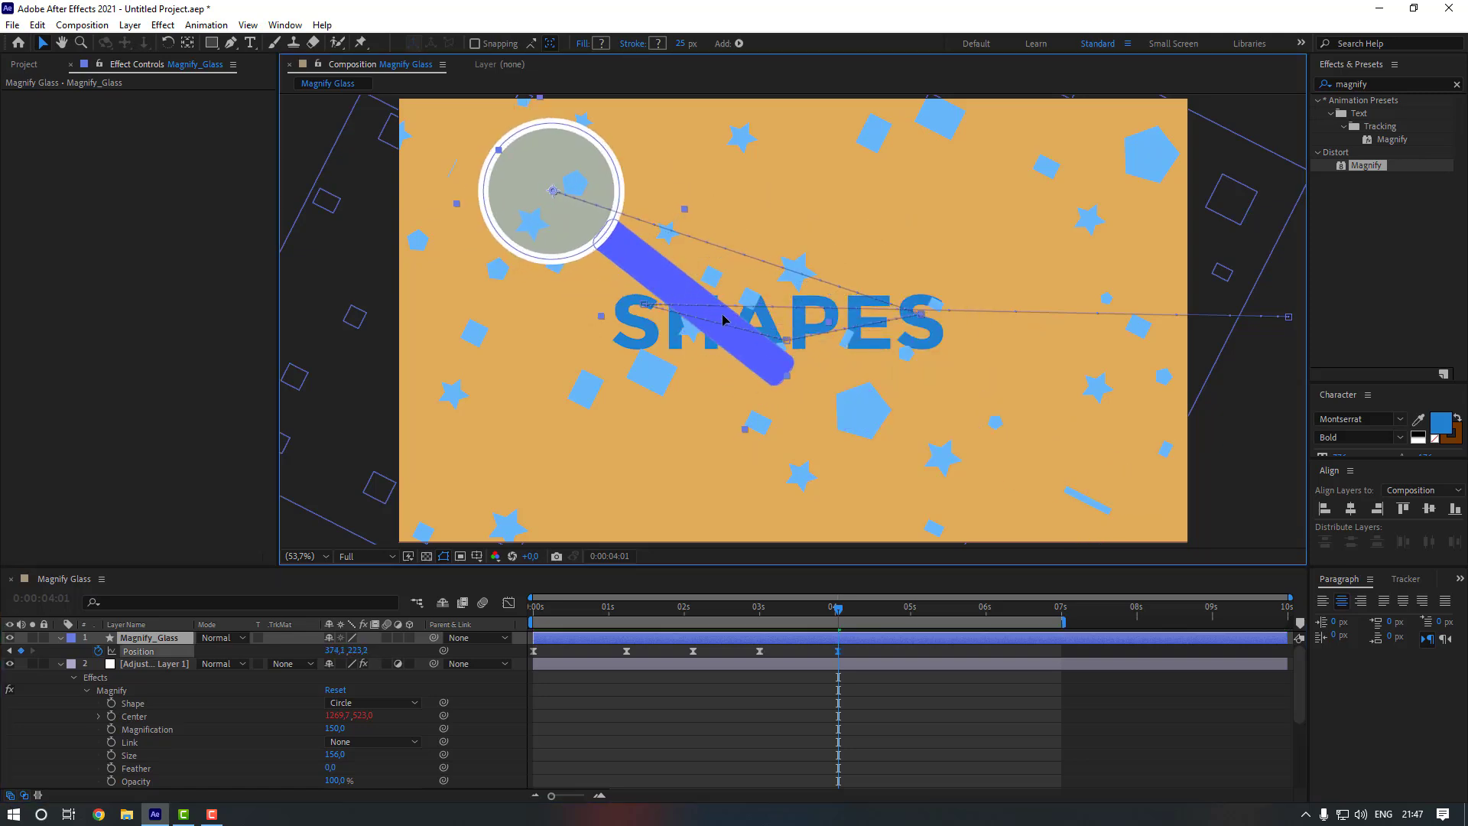
{"action": "left_click", "coordinate": [932, 609]}
{"action": "left_click_drag", "start_coordinate": [751, 359], "coordinate": [1011, 623]}
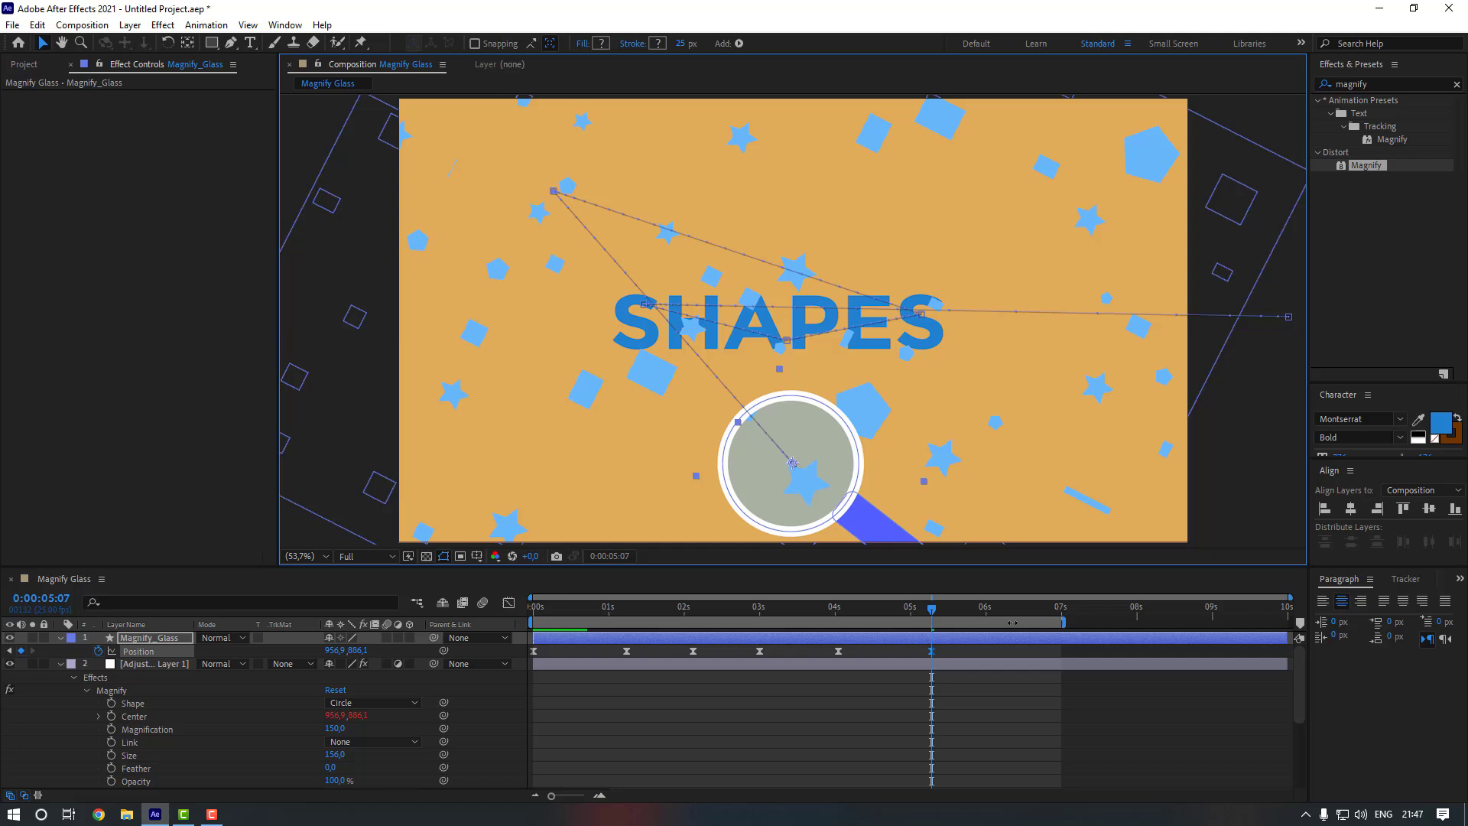
{"action": "left_click", "coordinate": [1054, 617]}
{"action": "left_click_drag", "start_coordinate": [856, 532], "coordinate": [1174, 274]}
{"action": "left_click", "coordinate": [986, 655]}
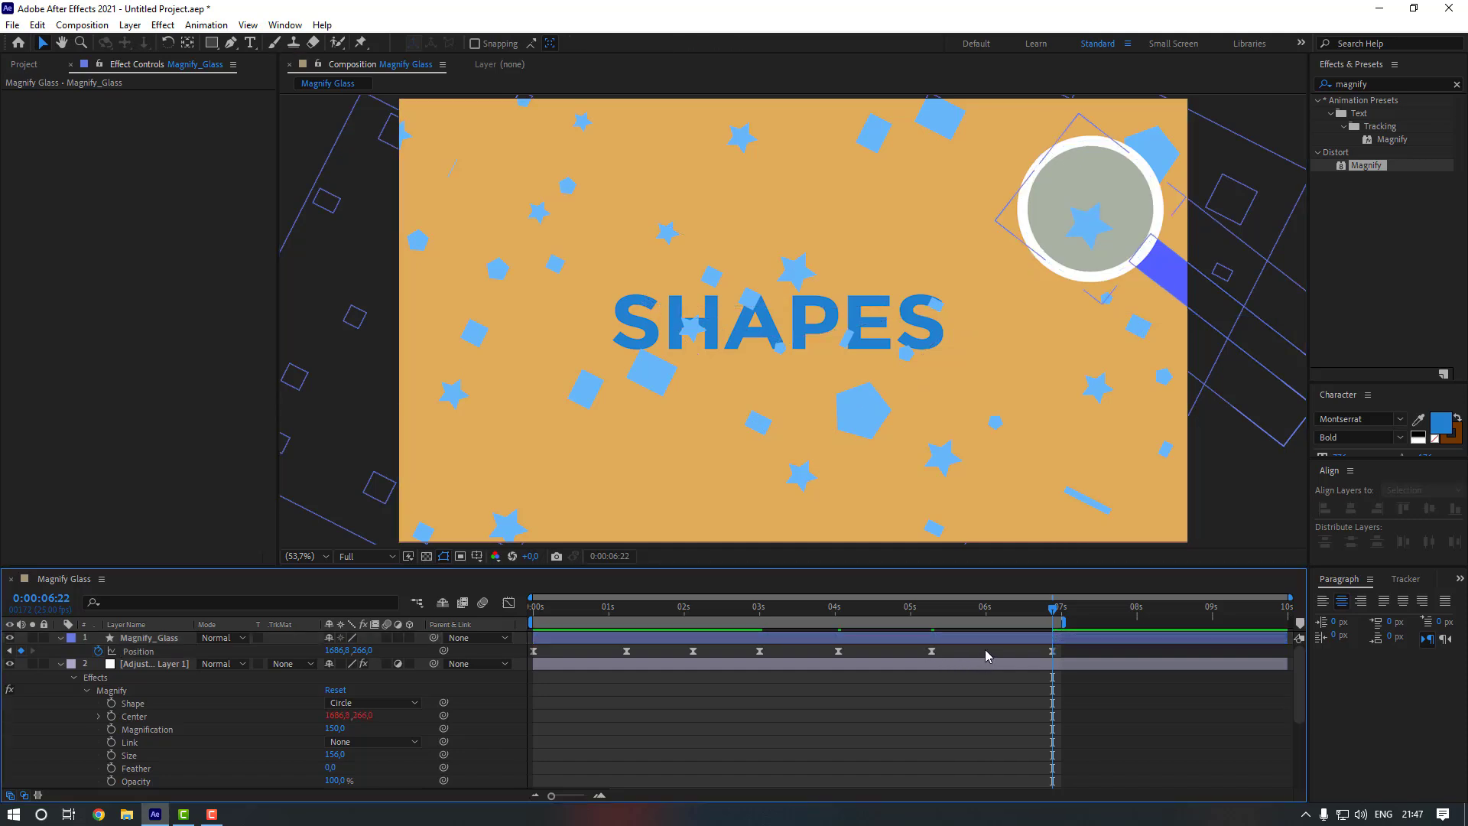
{"action": "key", "text": "space"}
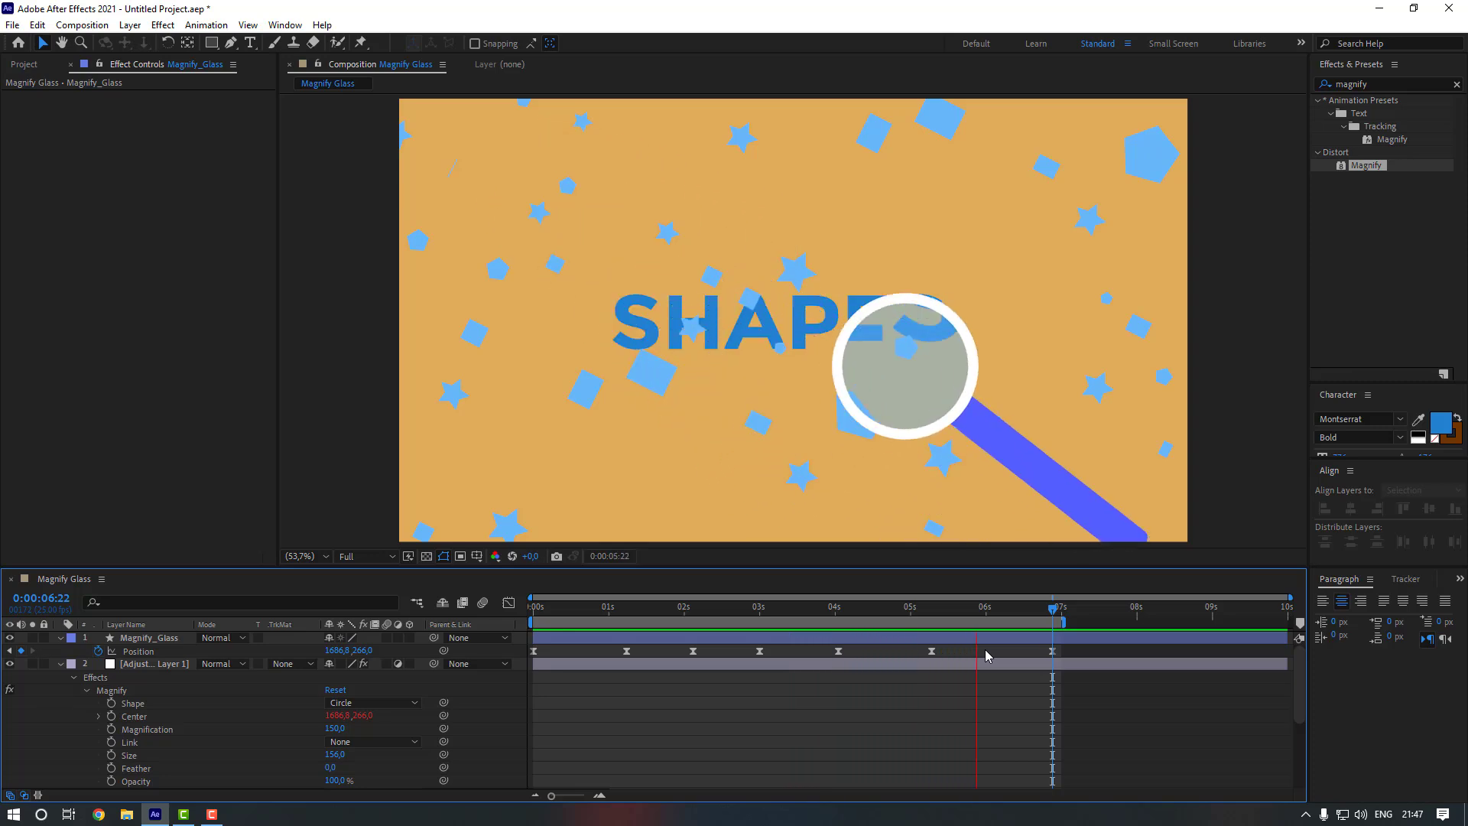
{"action": "key", "text": "space"}
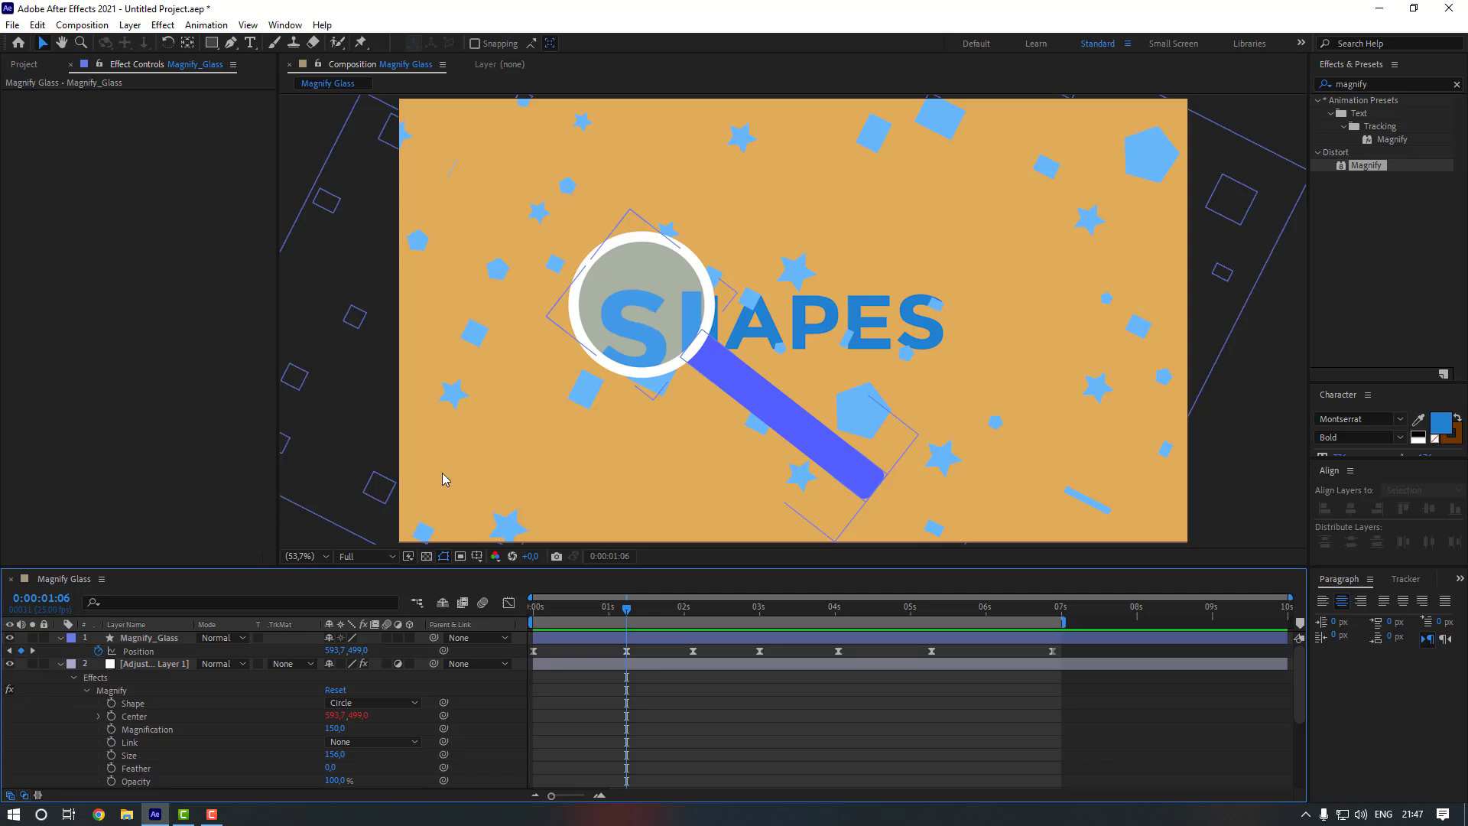
- Set Adjustment Layer 1's Magnify Magnification to 125 and preview the result
{"action": "left_click", "coordinate": [166, 665]}
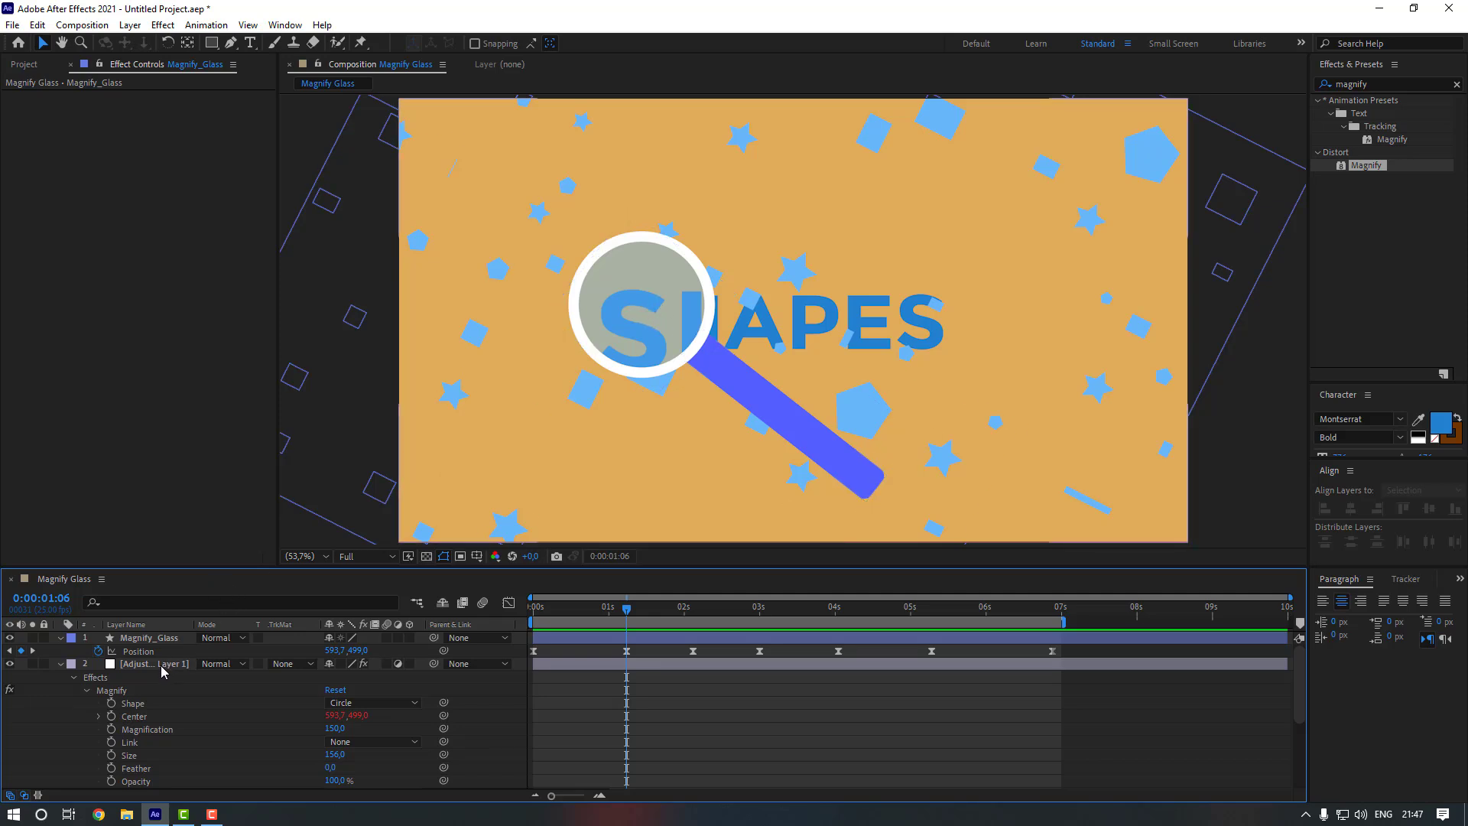
{"action": "left_click", "coordinate": [163, 670]}
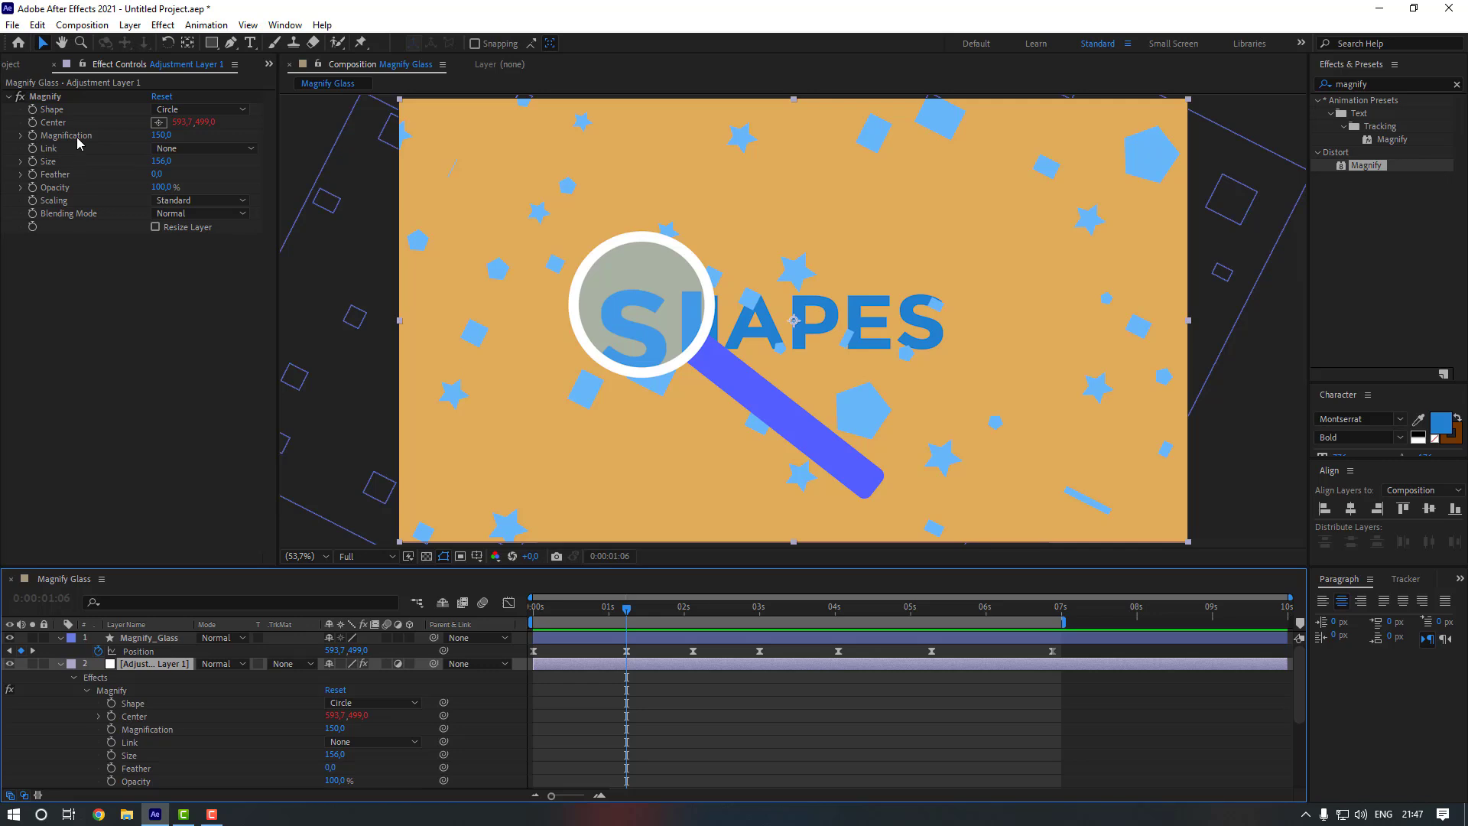
{"action": "mouse_move", "coordinate": [160, 136]}
{"action": "left_mouse_down"}
{"action": "mouse_move", "coordinate": [142, 141]}
{"action": "mouse_move", "coordinate": [157, 146]}
{"action": "left_mouse_up"}
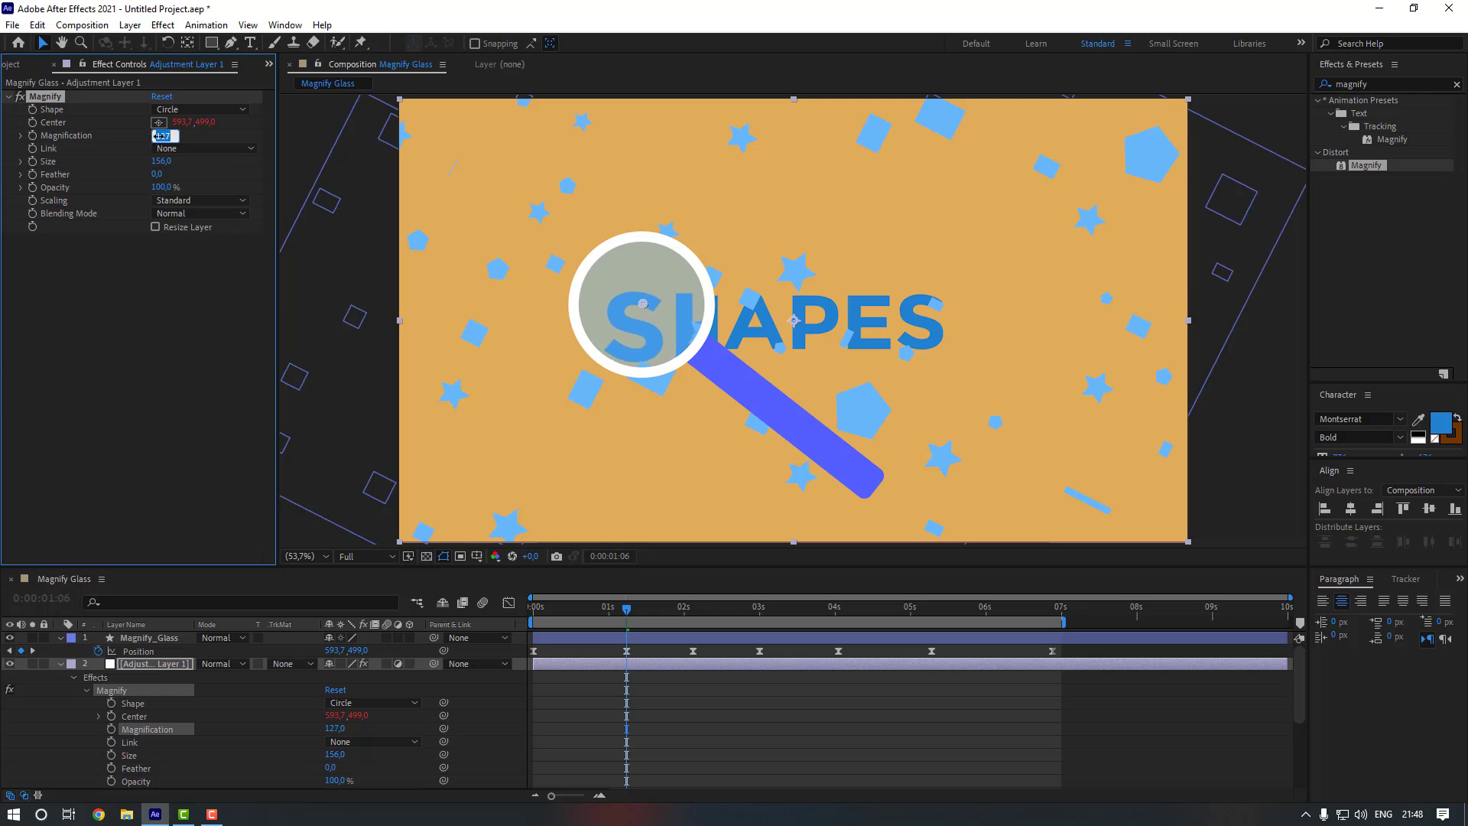
{"action": "left_click", "coordinate": [634, 701]}
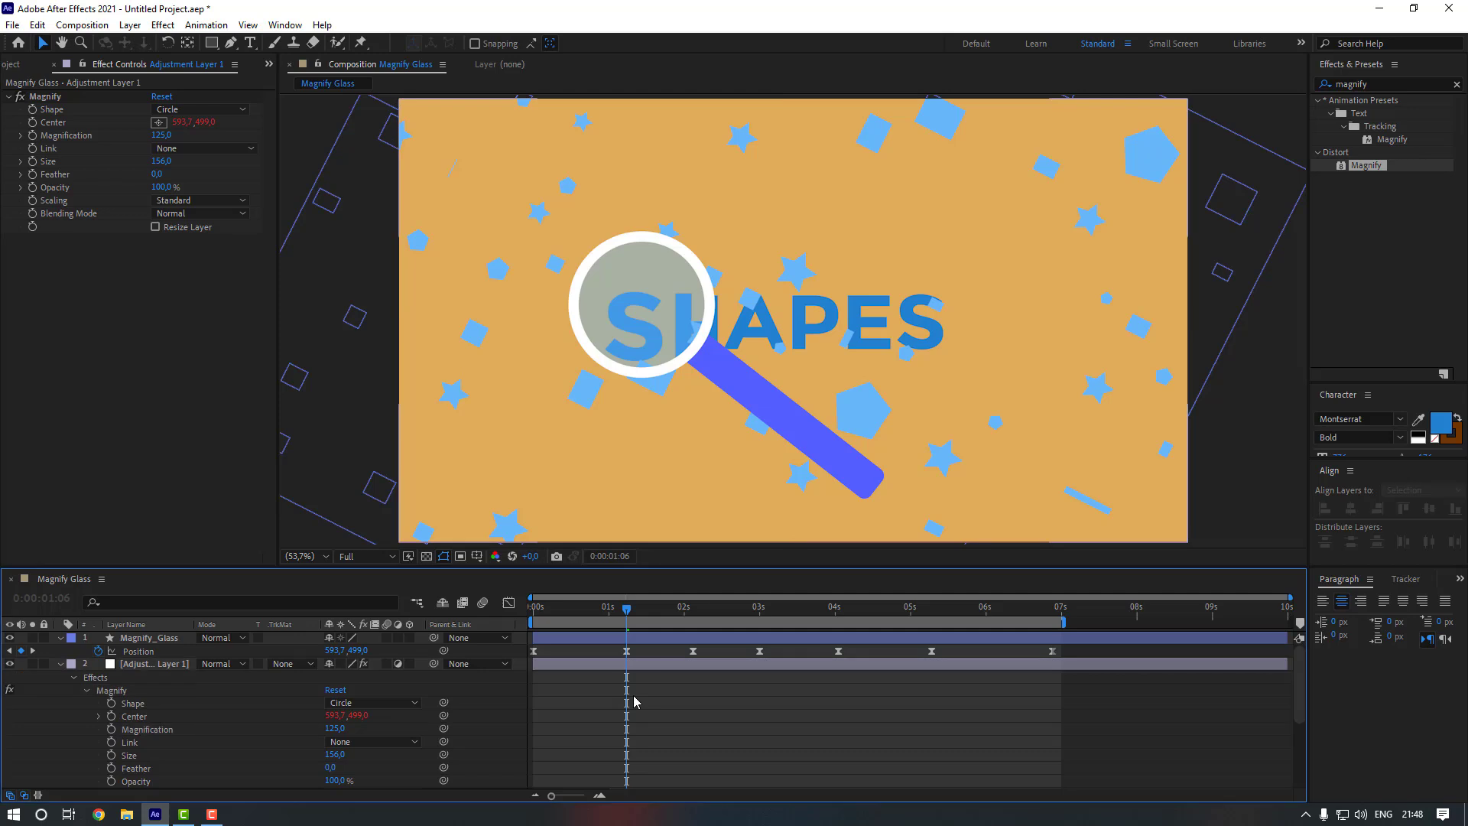
{"action": "key", "text": "space"}
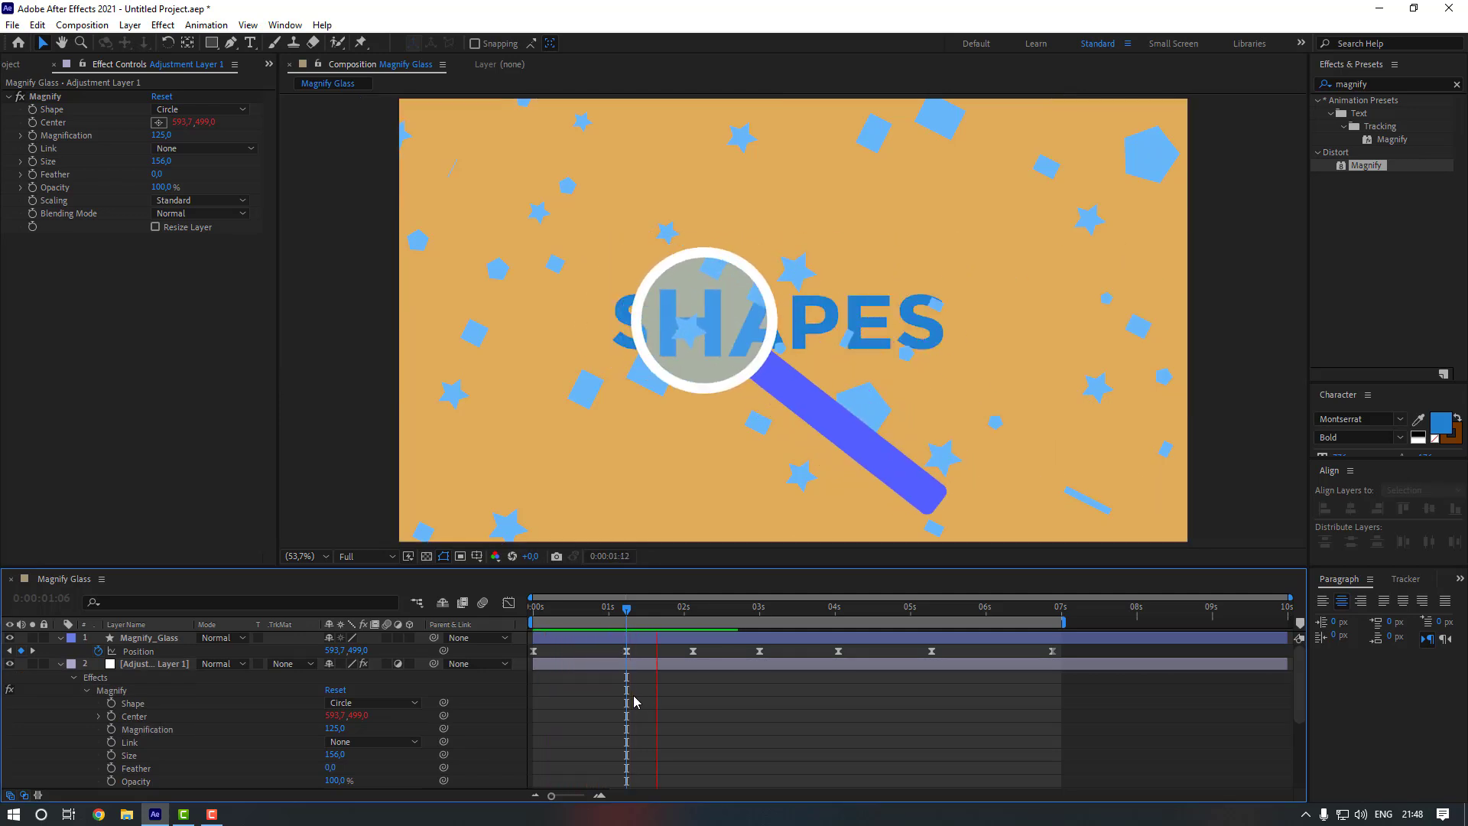